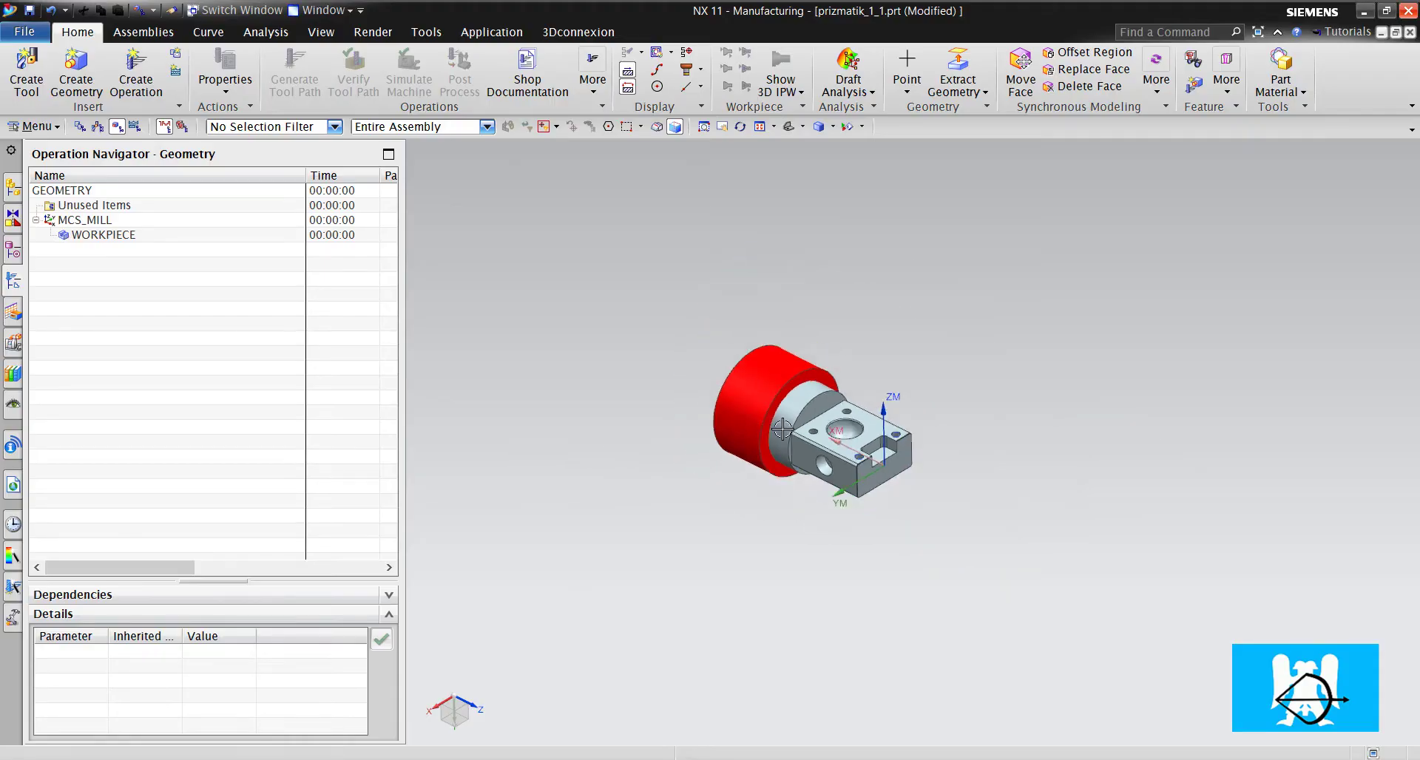
Step: Review the operation types available for creating a new machining operation, leaving without creating one
{"action": "scroll", "coordinate": [791, 414], "scroll_direction": "up", "scroll_amount": 5}
{"action": "middle_click_drag", "start_coordinate": [1178, 534], "coordinate": [306, 227]}
{"action": "left_click", "coordinate": [143, 77]}
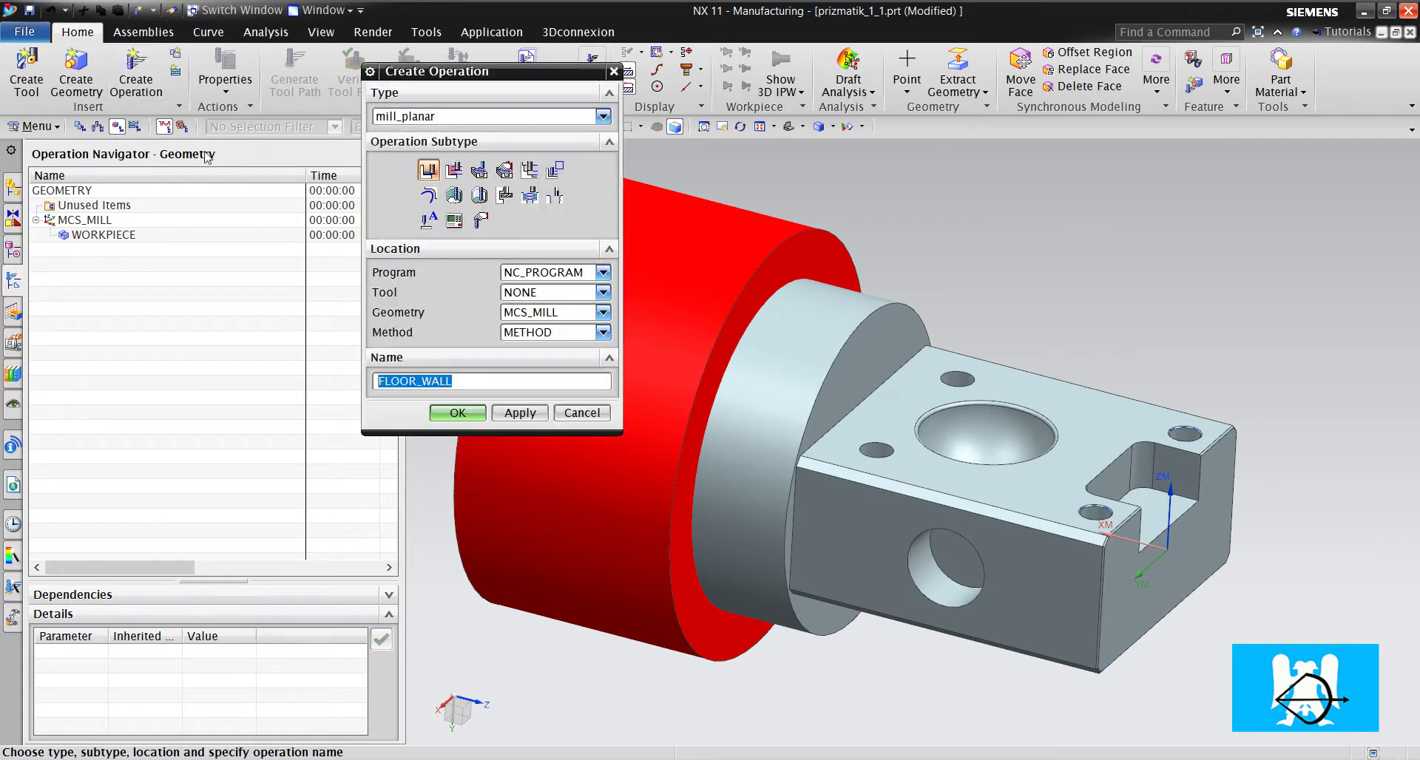
{"action": "left_click", "coordinate": [437, 117]}
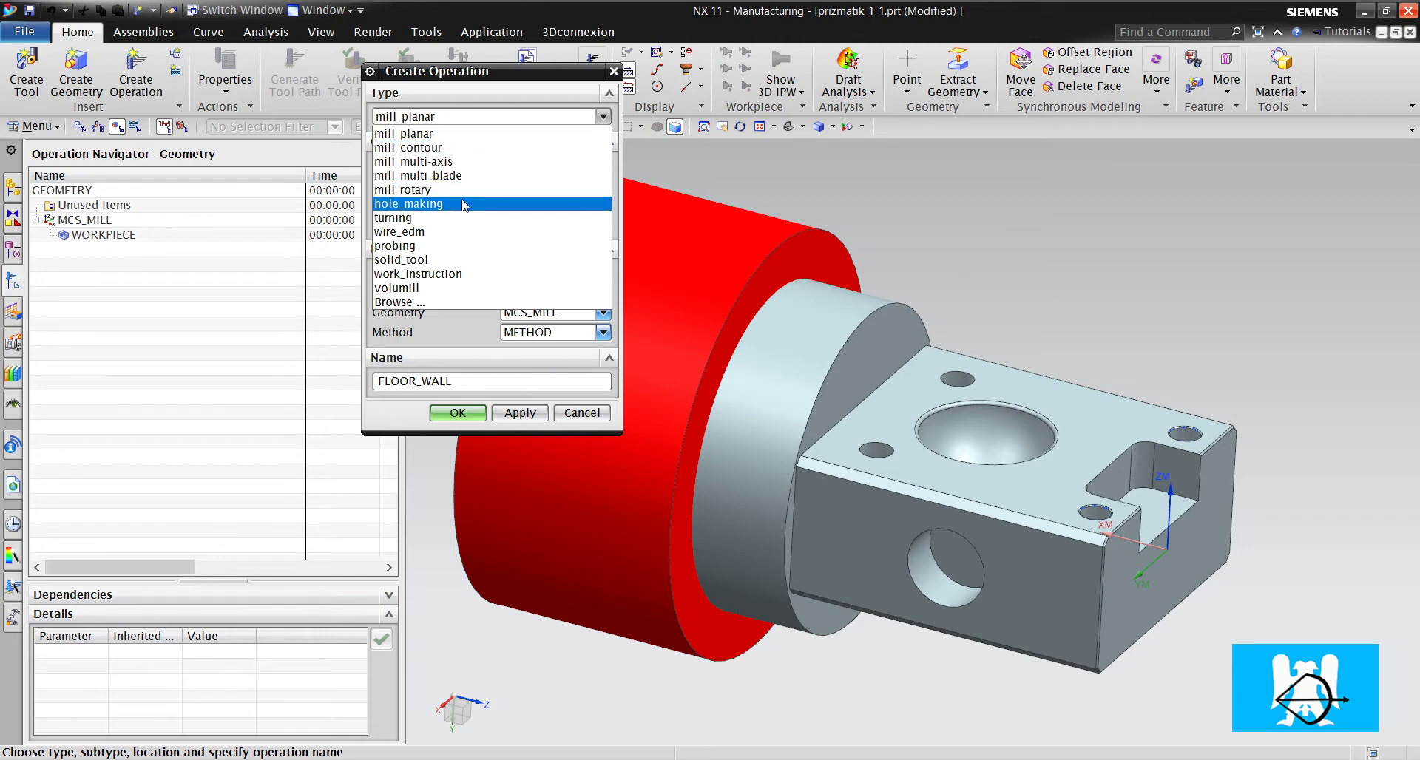
{"action": "left_click", "coordinate": [1009, 241]}
{"action": "scroll", "coordinate": [1102, 443], "scroll_direction": "down", "scroll_amount": 3}
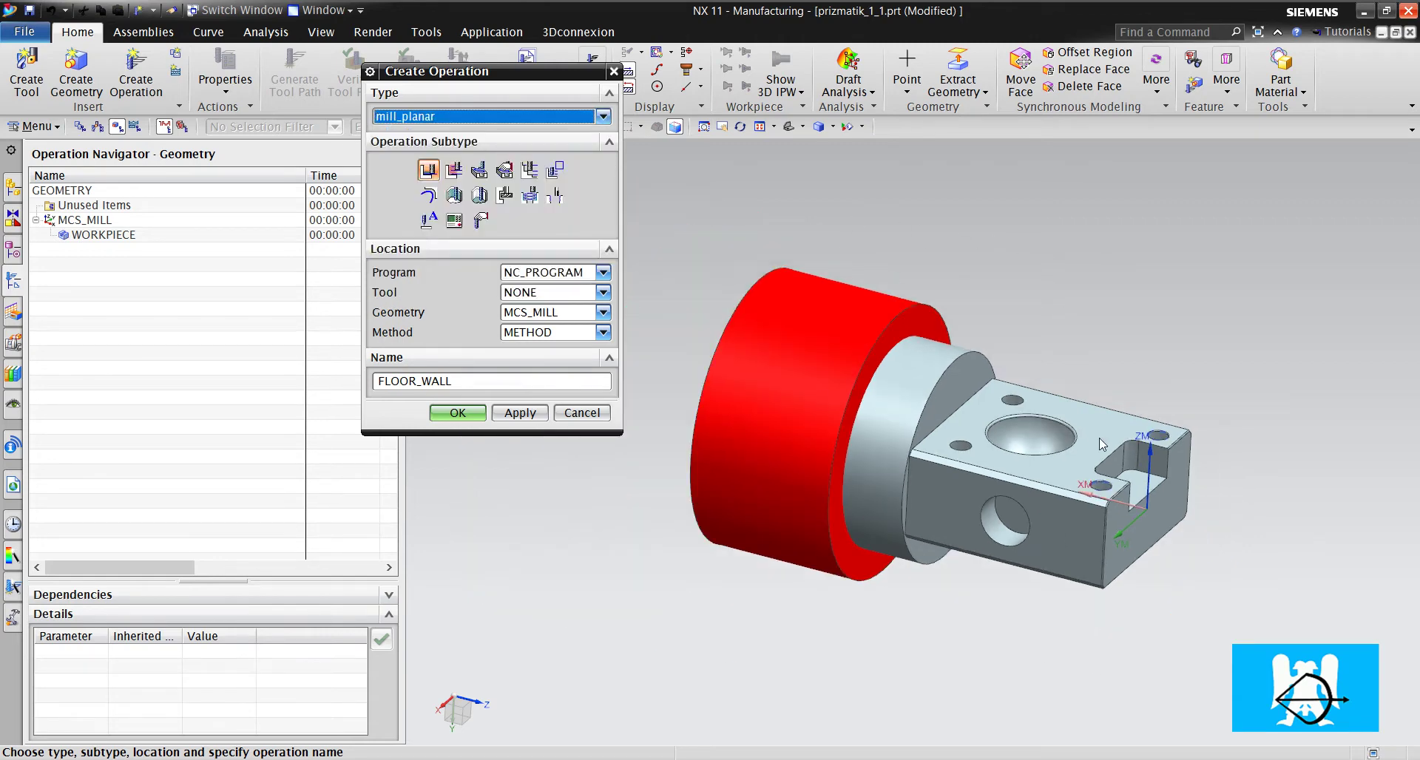
{"action": "left_click", "coordinate": [582, 413]}
{"action": "scroll", "coordinate": [1061, 477], "scroll_direction": "up", "scroll_amount": 3}
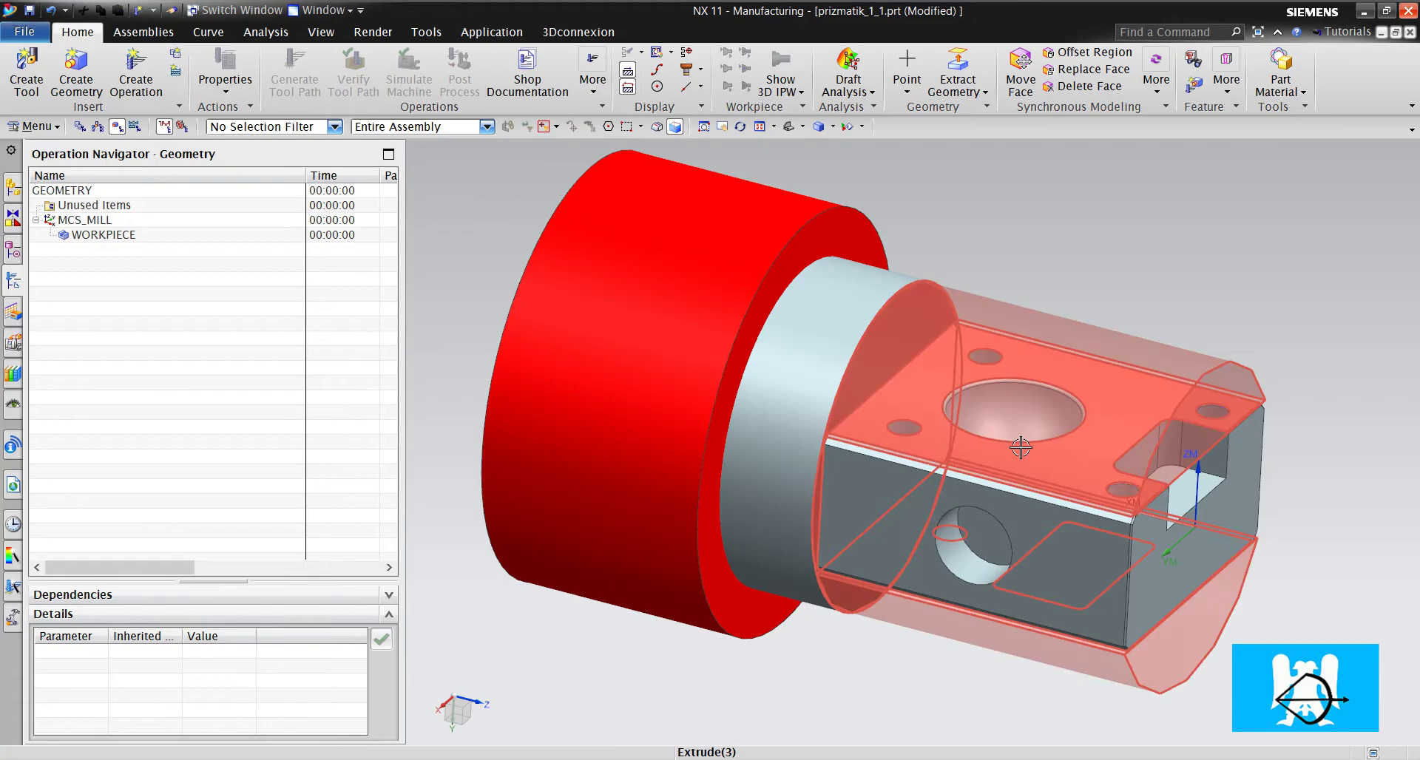
Step: Switch to the browser and watch the 4-axis milling on Haas HRC210 video, pausing it at 0:33
{"action": "key", "text": "alt+Tab"}
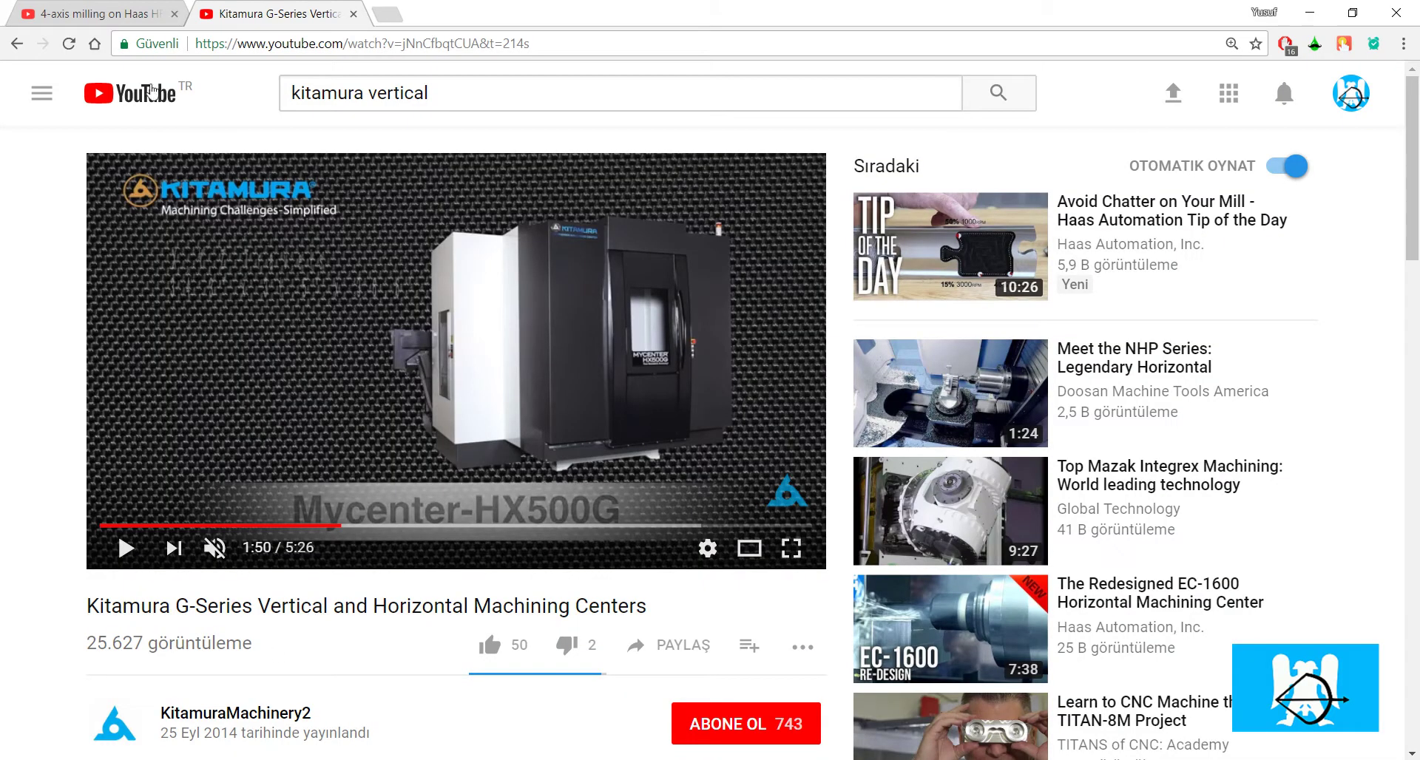
{"action": "left_click", "coordinate": [141, 21]}
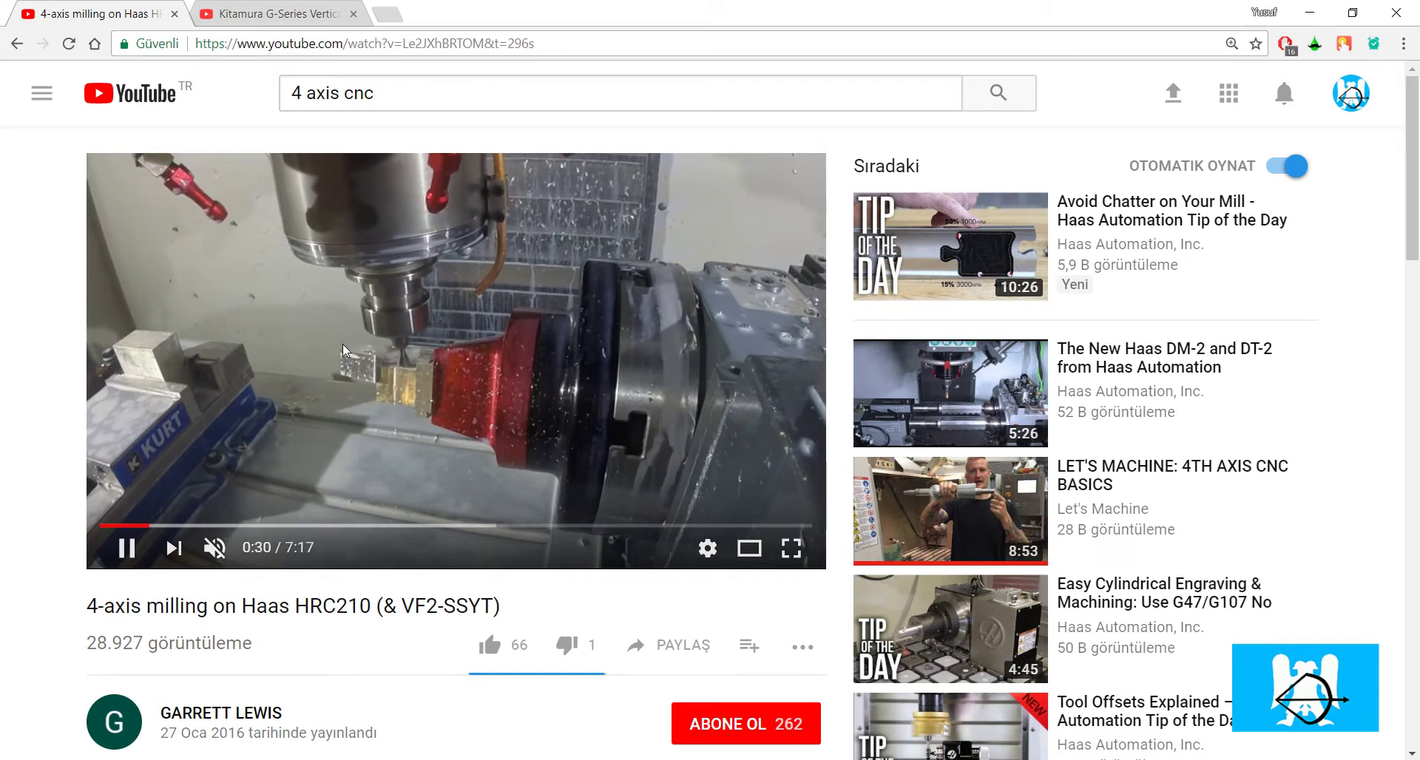
{"action": "left_click", "coordinate": [125, 548]}
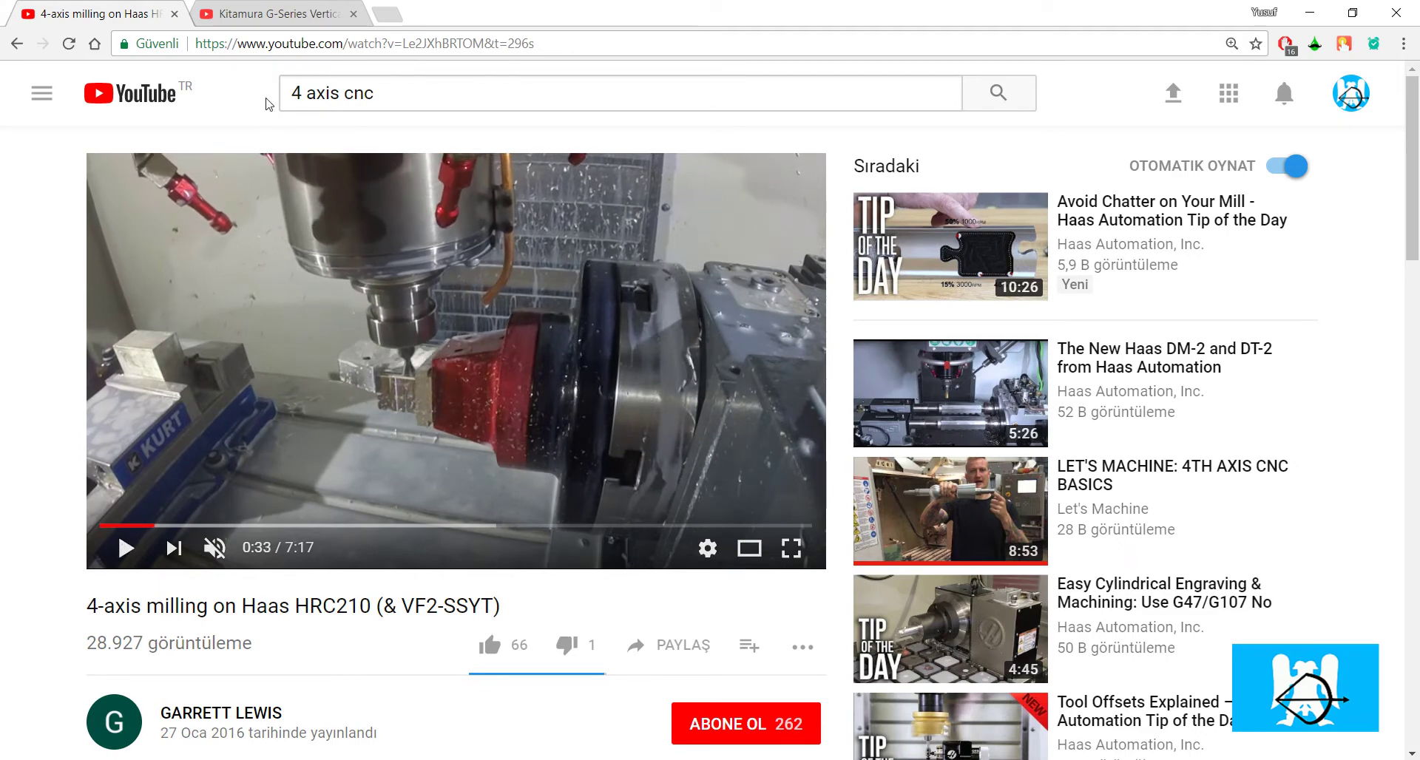
Step: Watch the Kitamura G-Series machining centers video, skipping ahead to the horizontal machine footage and pausing at 2:31
{"action": "left_click", "coordinate": [244, 12]}
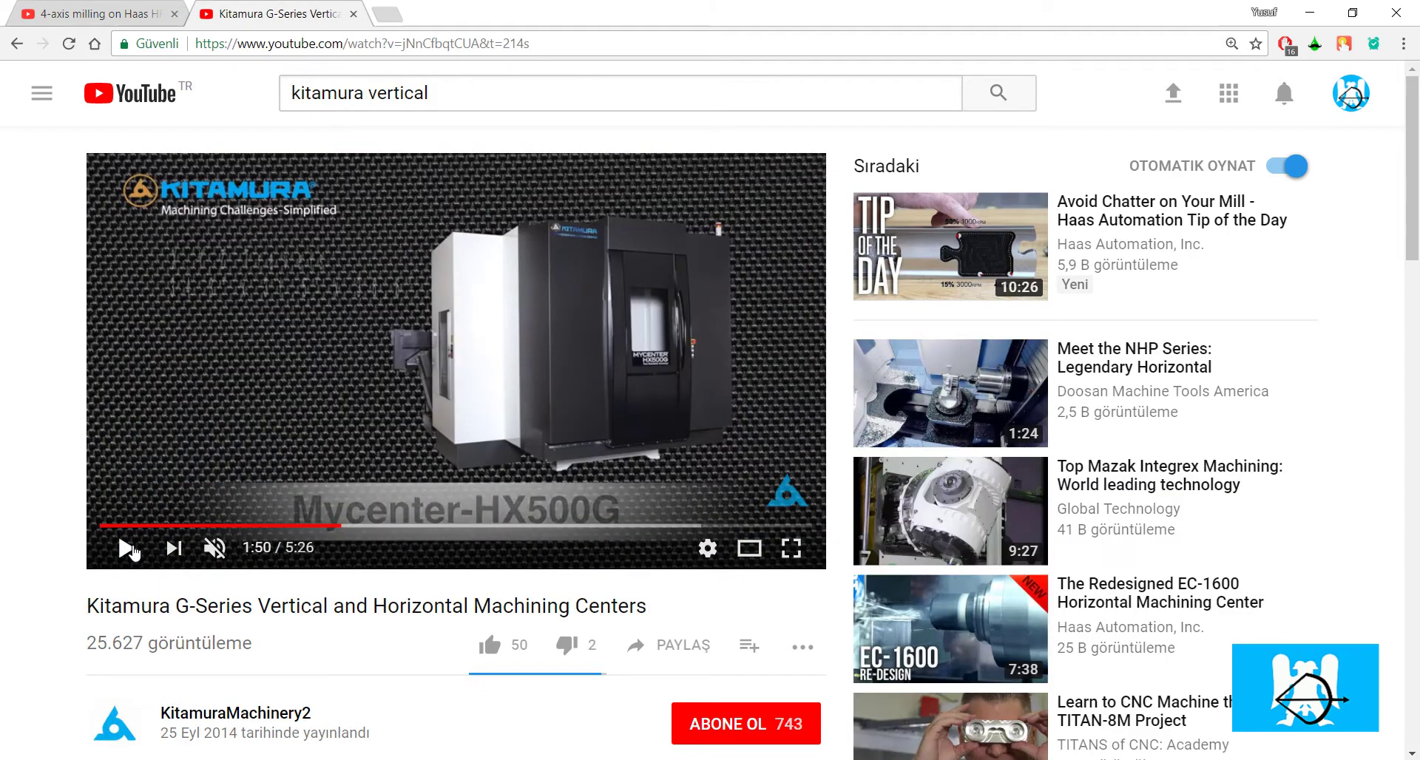
{"action": "left_click", "coordinate": [125, 548]}
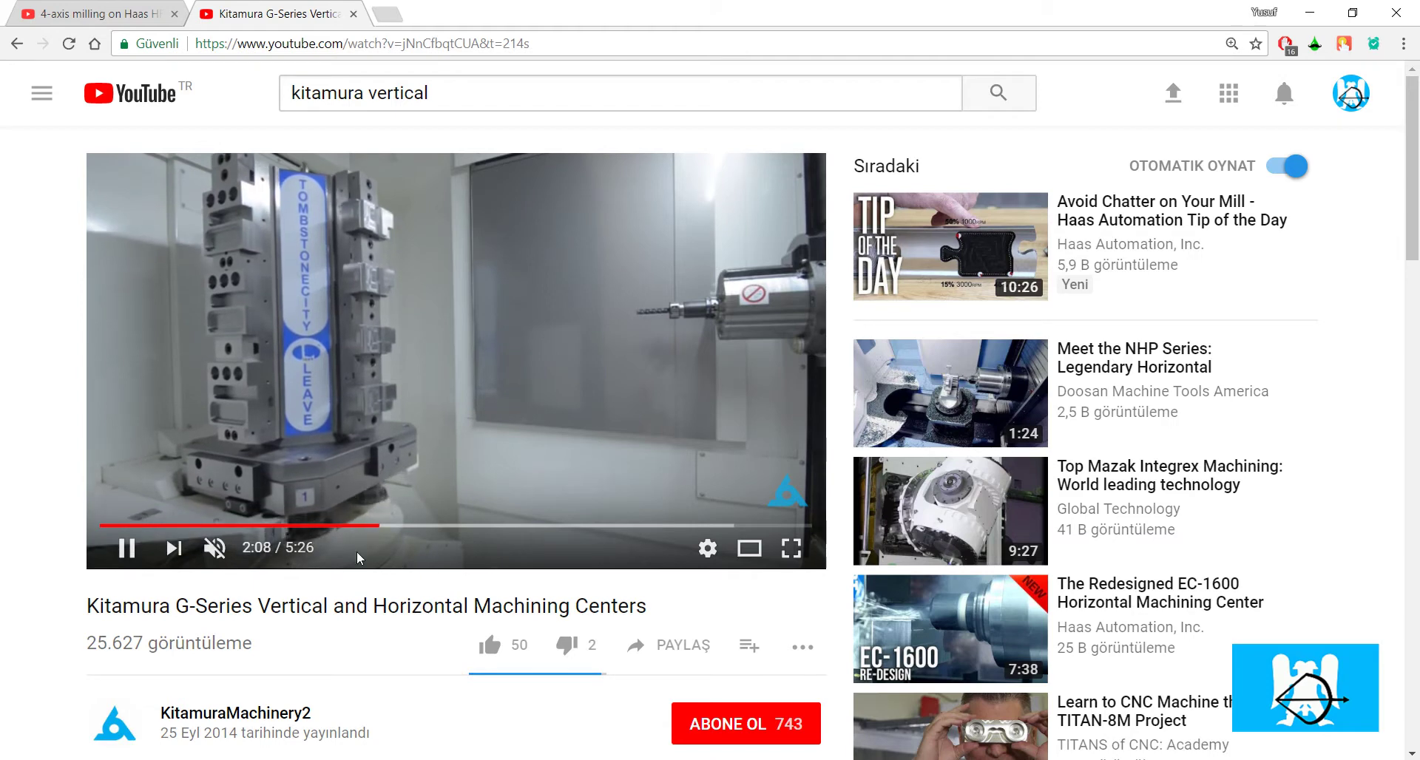
{"action": "mouse_move", "coordinate": [214, 548]}
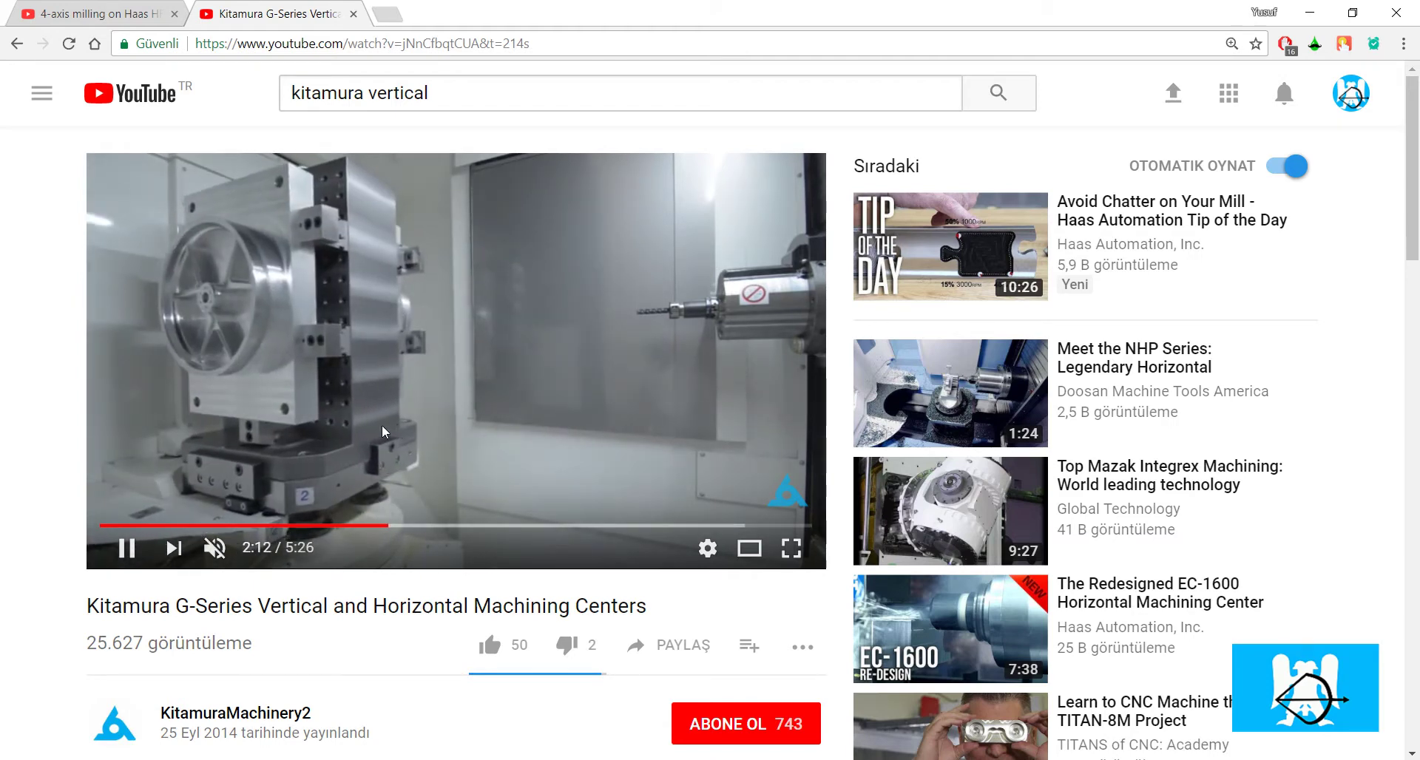
{"action": "key", "text": "space"}
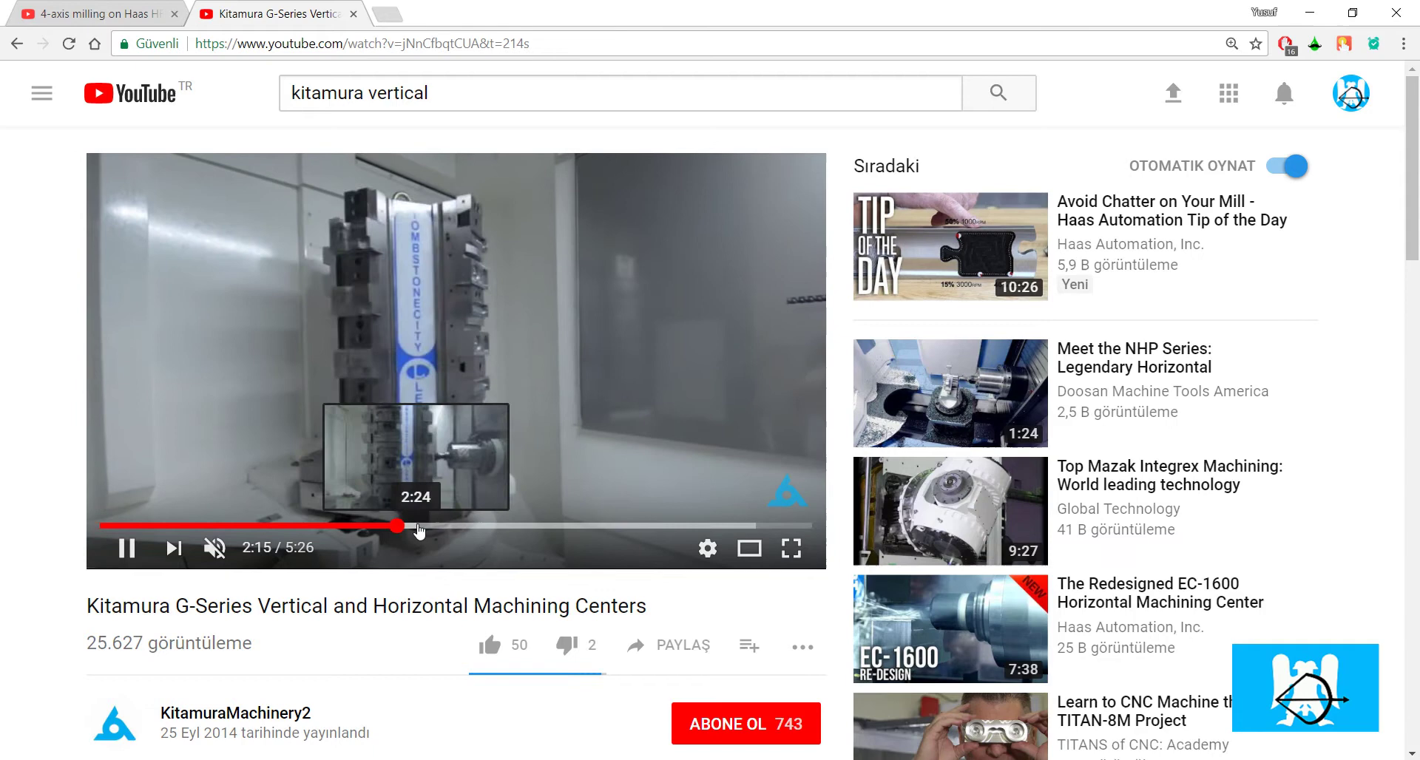
{"action": "left_click", "coordinate": [409, 525]}
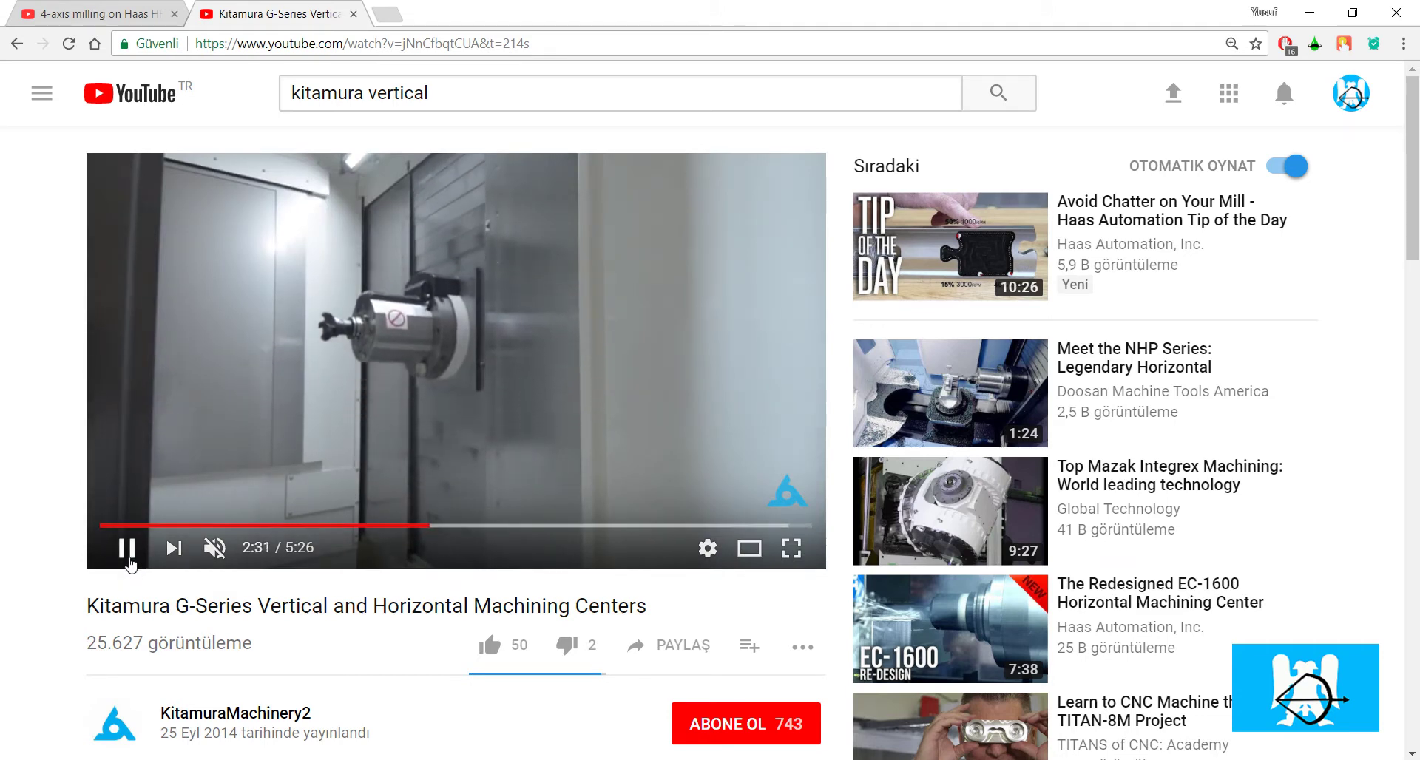
{"action": "key", "text": "space"}
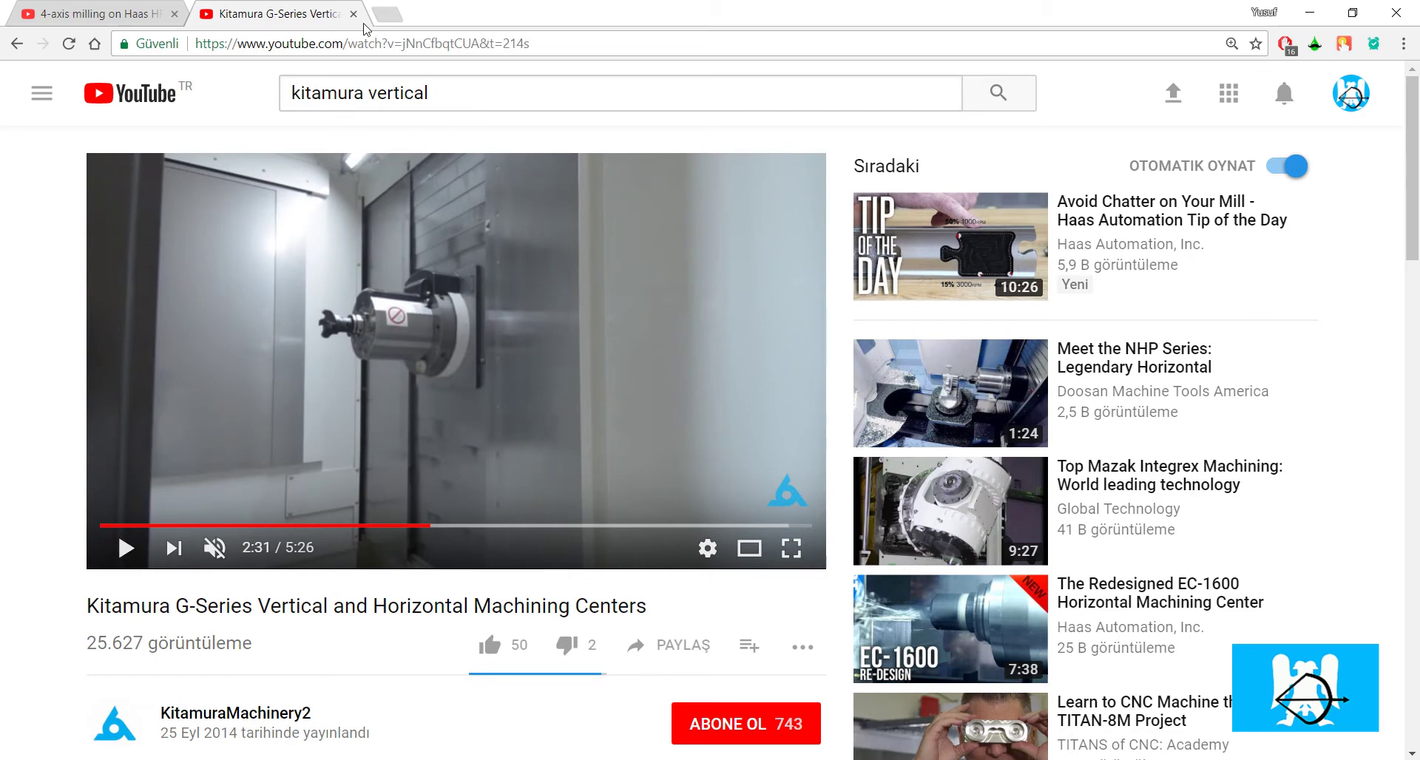
Step: Return to NX and examine the prismatic part's spherical pocket, threaded holes, open pocket and side hole up close
{"action": "left_click", "coordinate": [1309, 12]}
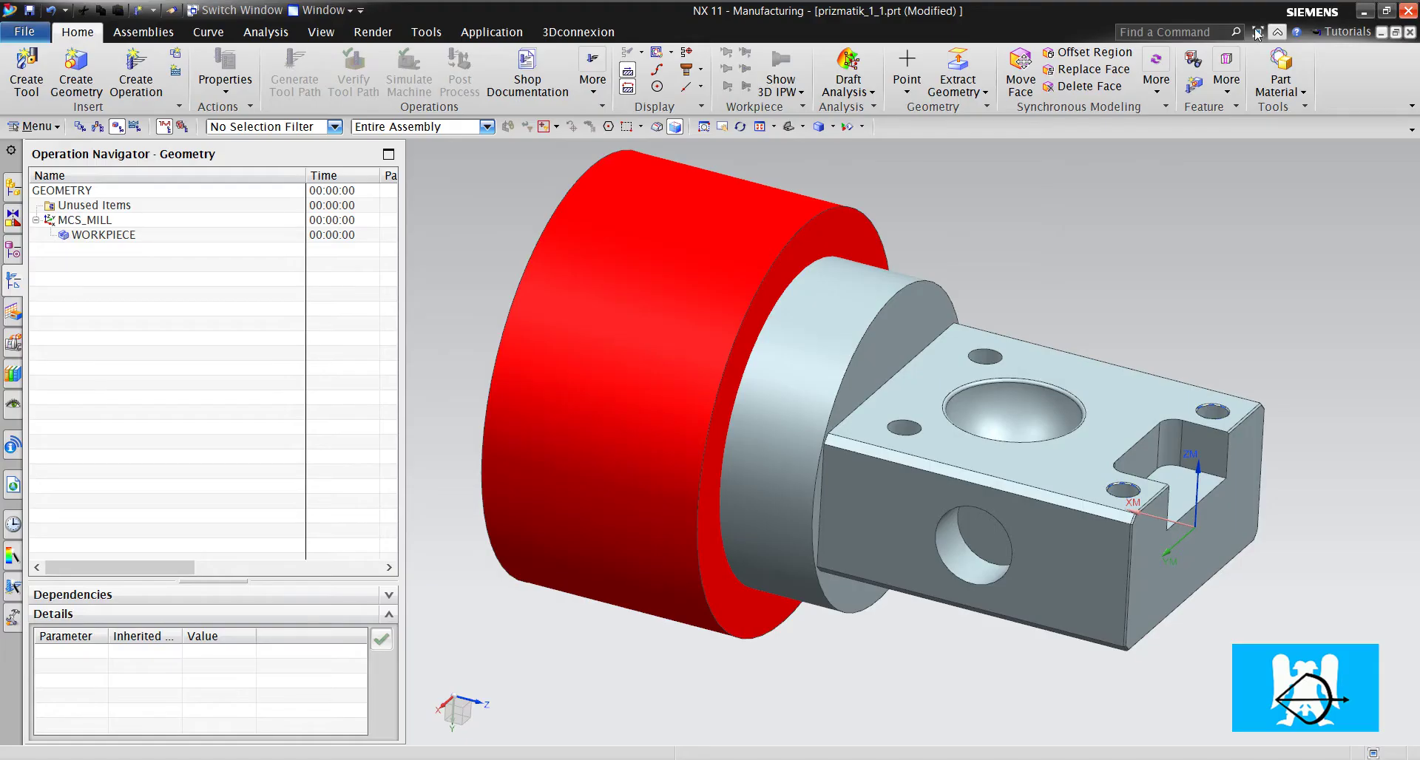
{"action": "scroll", "coordinate": [813, 291], "scroll_direction": "down", "scroll_amount": 1}
{"action": "middle_click_drag", "start_coordinate": [1032, 298], "coordinate": [773, 648]}
{"action": "scroll", "coordinate": [1106, 530], "scroll_direction": "up", "scroll_amount": 2}
{"action": "scroll", "coordinate": [1106, 530], "scroll_direction": "up", "scroll_amount": 3}
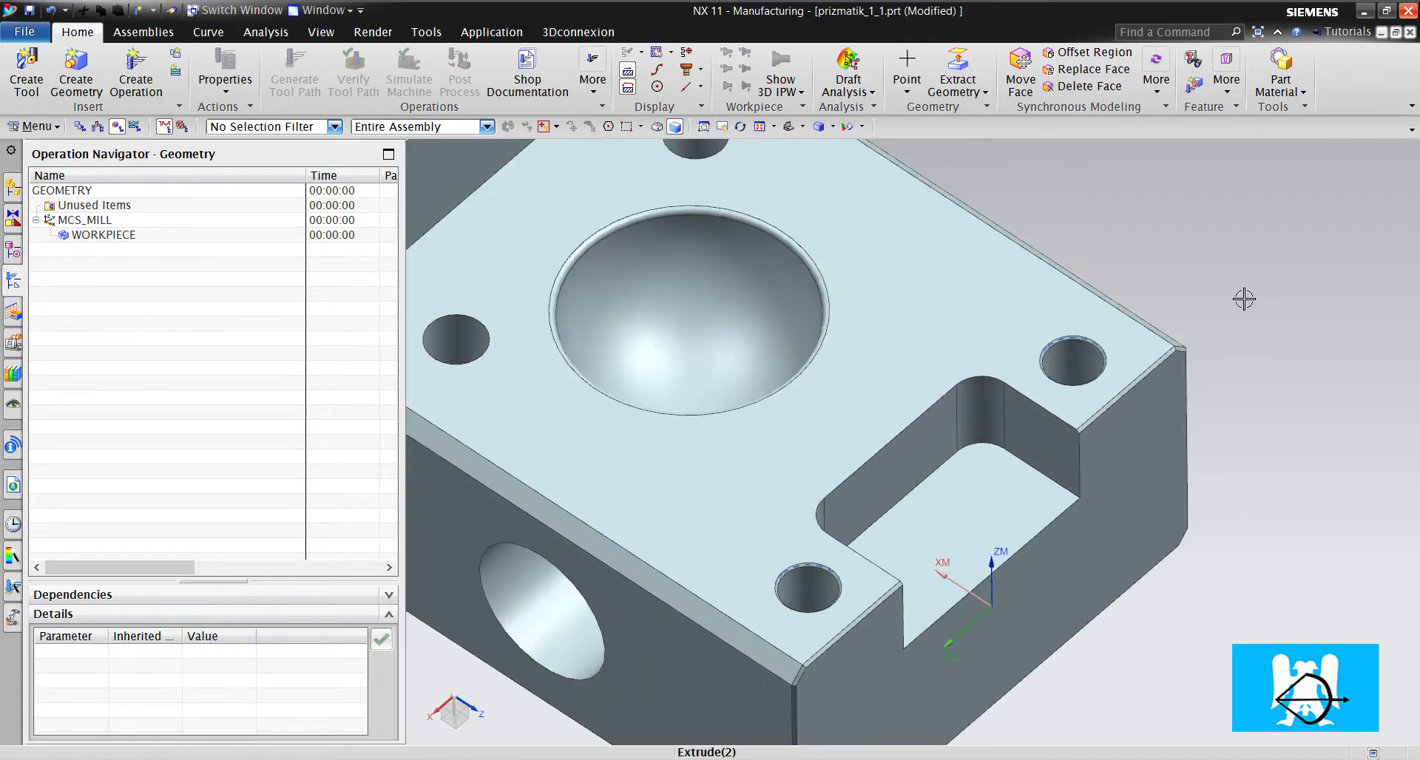
{"action": "scroll", "coordinate": [1140, 339], "scroll_direction": "up", "scroll_amount": 4}
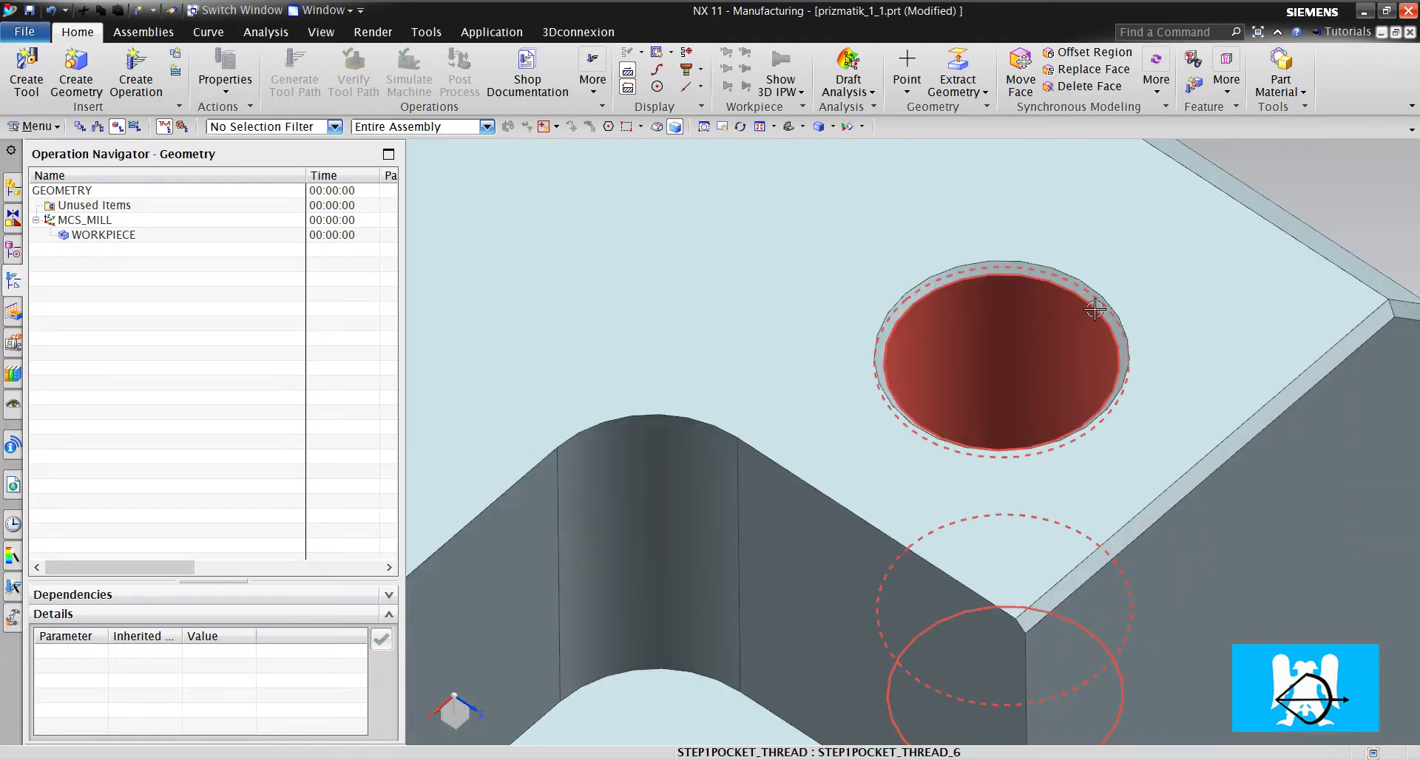
{"action": "scroll", "coordinate": [1128, 267], "scroll_direction": "down", "scroll_amount": 5}
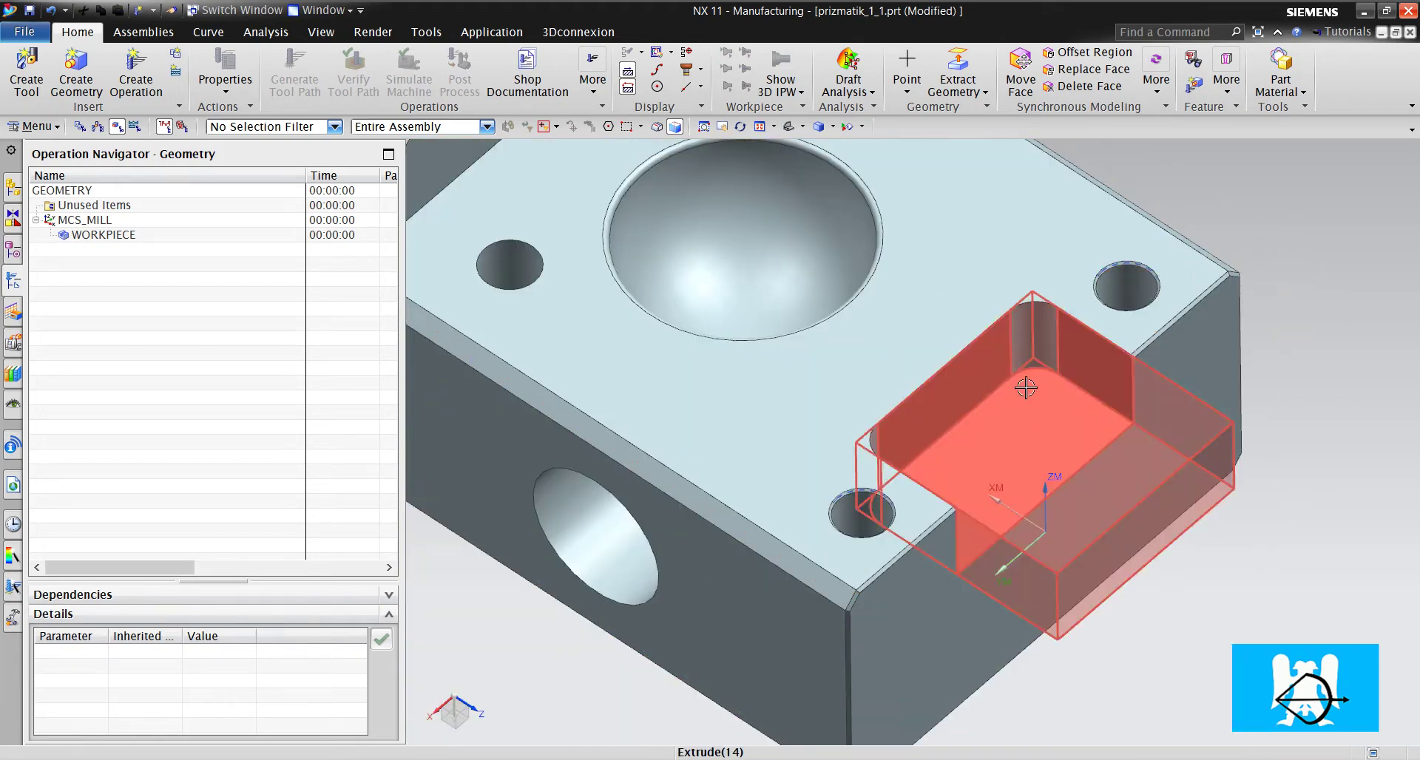
{"action": "scroll", "coordinate": [961, 355], "scroll_direction": "down", "scroll_amount": 2}
{"action": "middle_click_drag", "start_coordinate": [921, 347], "coordinate": [872, 251]}
{"action": "scroll", "coordinate": [817, 234], "scroll_direction": "up", "scroll_amount": 4}
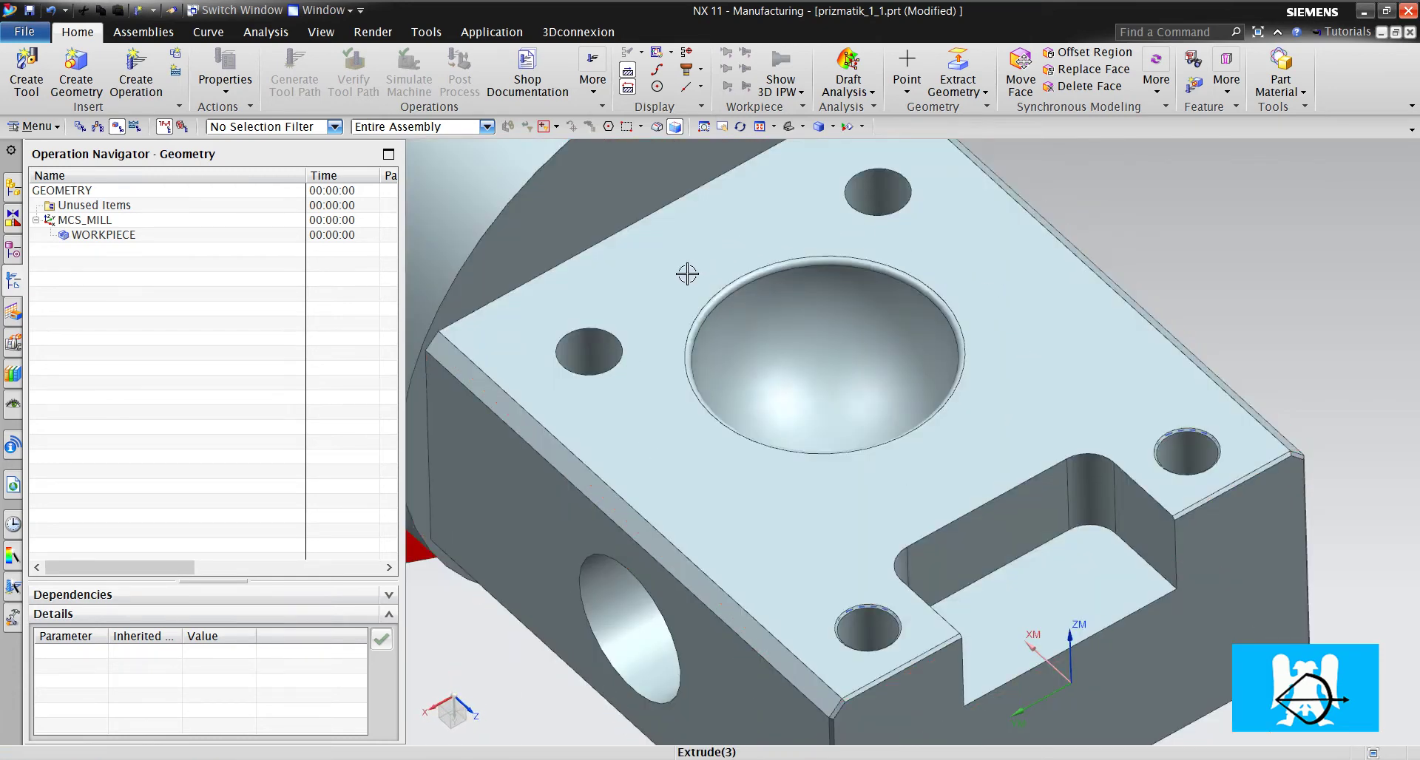
{"action": "scroll", "coordinate": [947, 409], "scroll_direction": "down", "scroll_amount": 2}
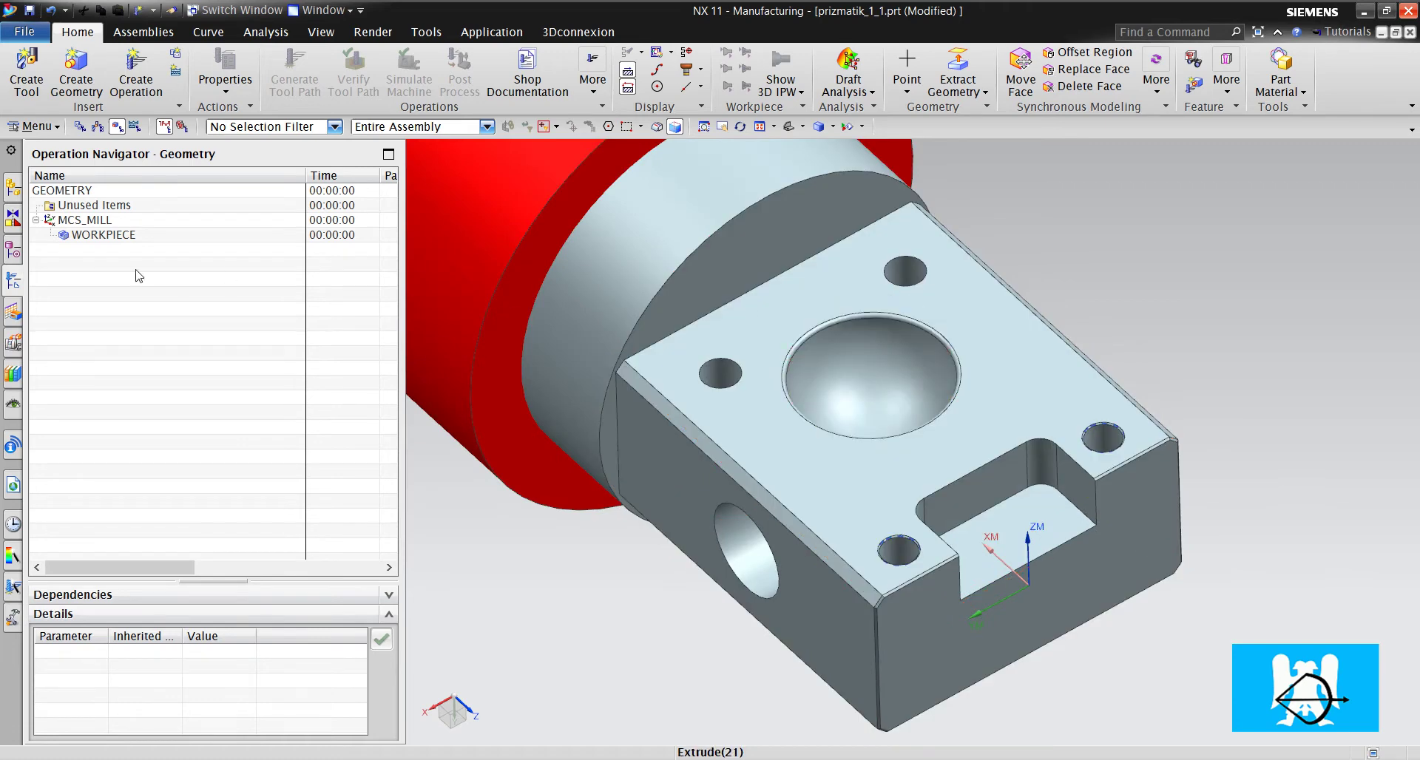
Step: Display the part, blank and check geometry assigned to WORKPIECE and inspect them around the red fixture, leaving the definition unedited
{"action": "double_click", "coordinate": [121, 235]}
{"action": "scroll", "coordinate": [969, 311], "scroll_direction": "down", "scroll_amount": 3}
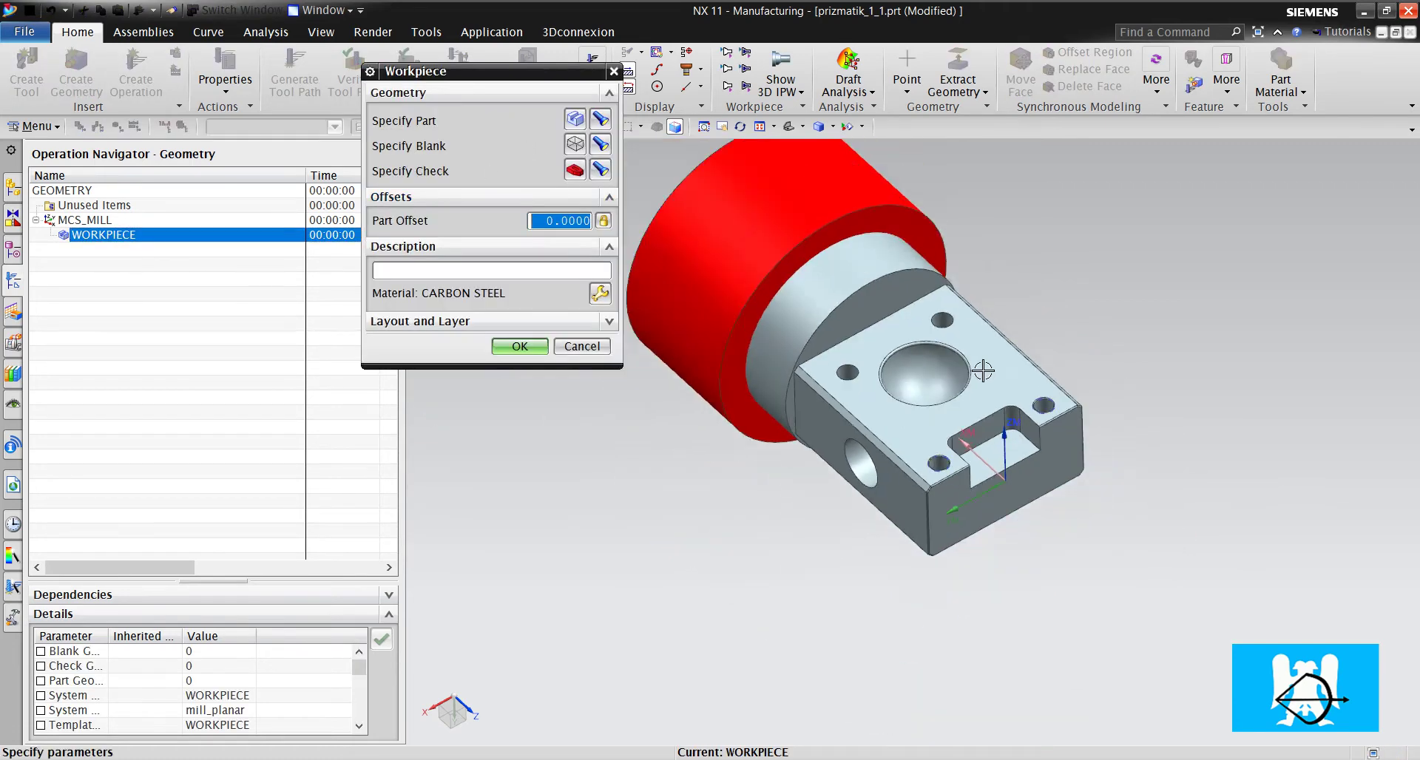
{"action": "scroll", "coordinate": [989, 257], "scroll_direction": "up", "scroll_amount": 2}
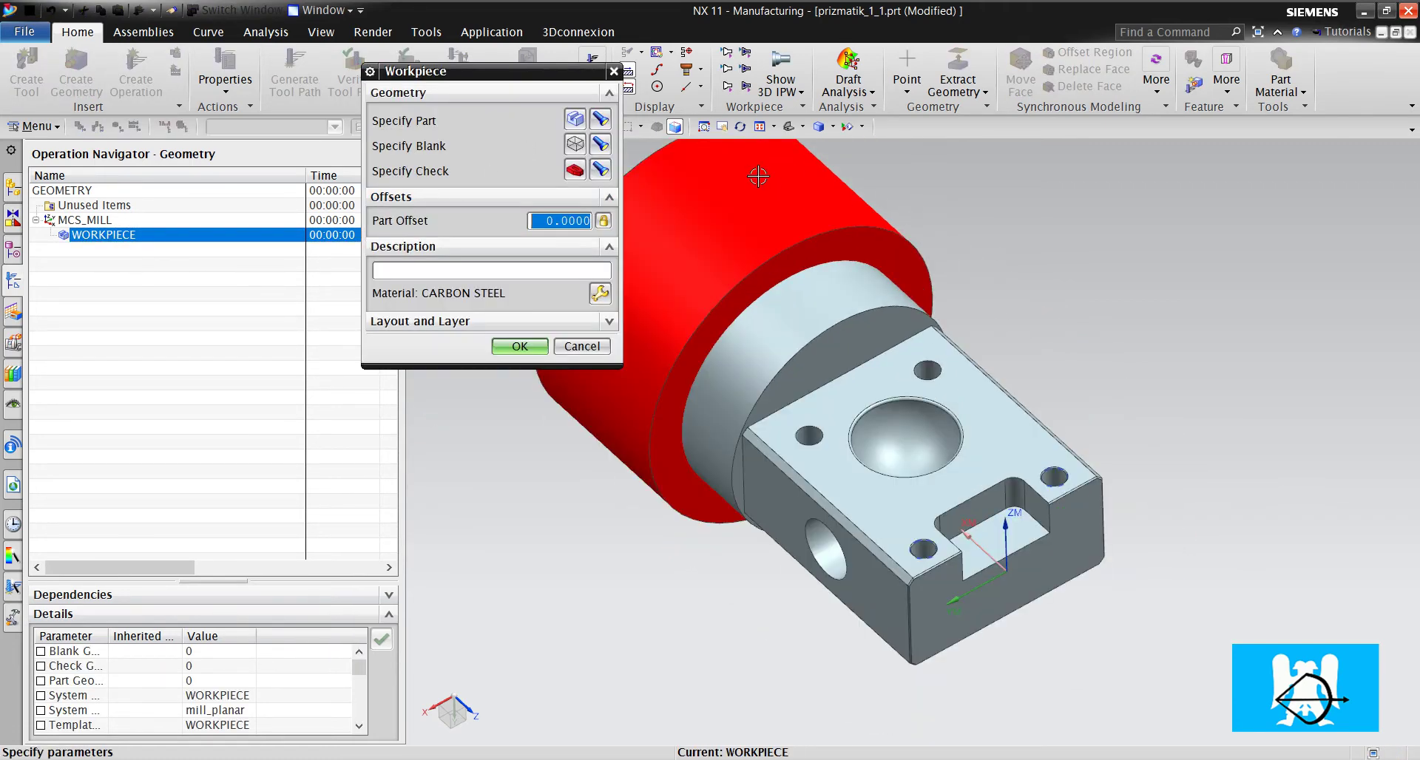
{"action": "left_click", "coordinate": [602, 120]}
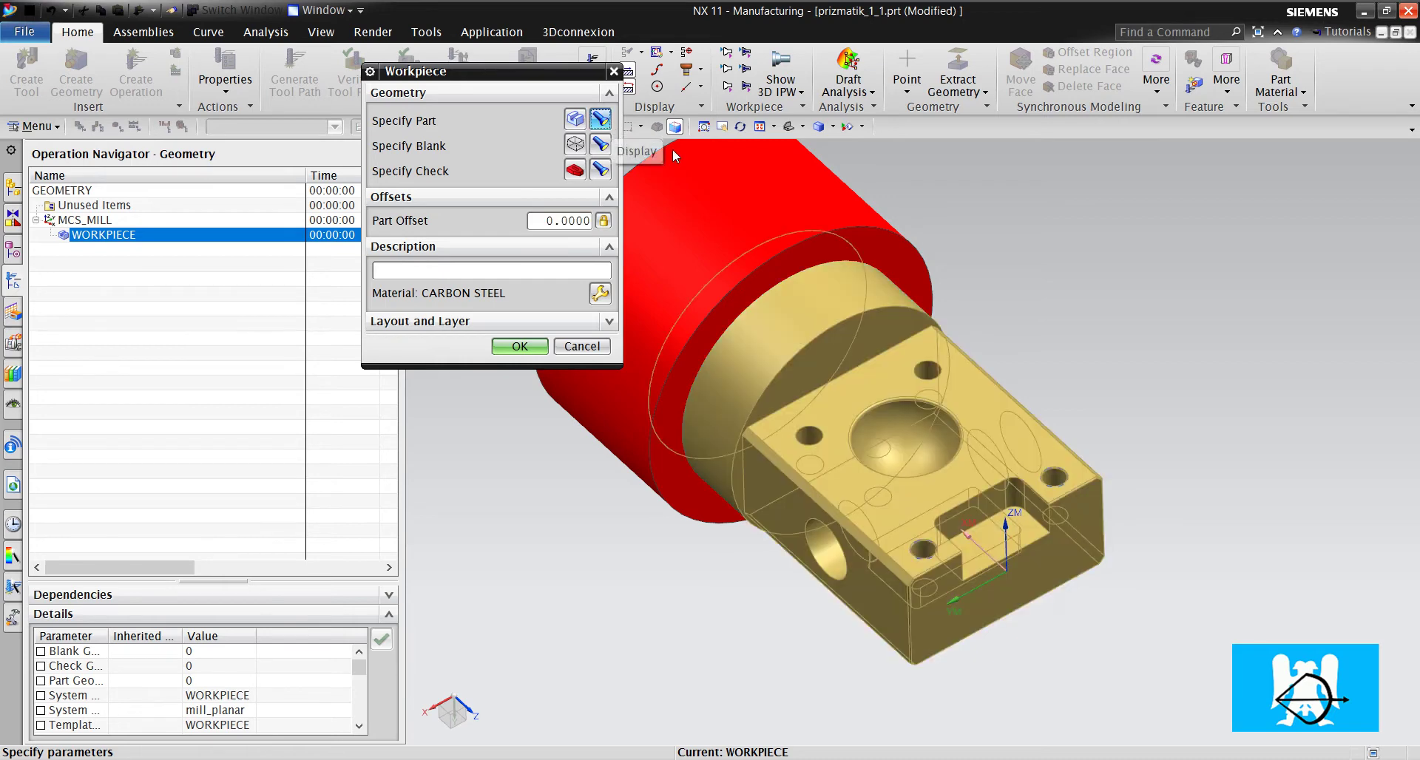
{"action": "left_click", "coordinate": [601, 146]}
{"action": "left_click", "coordinate": [600, 170]}
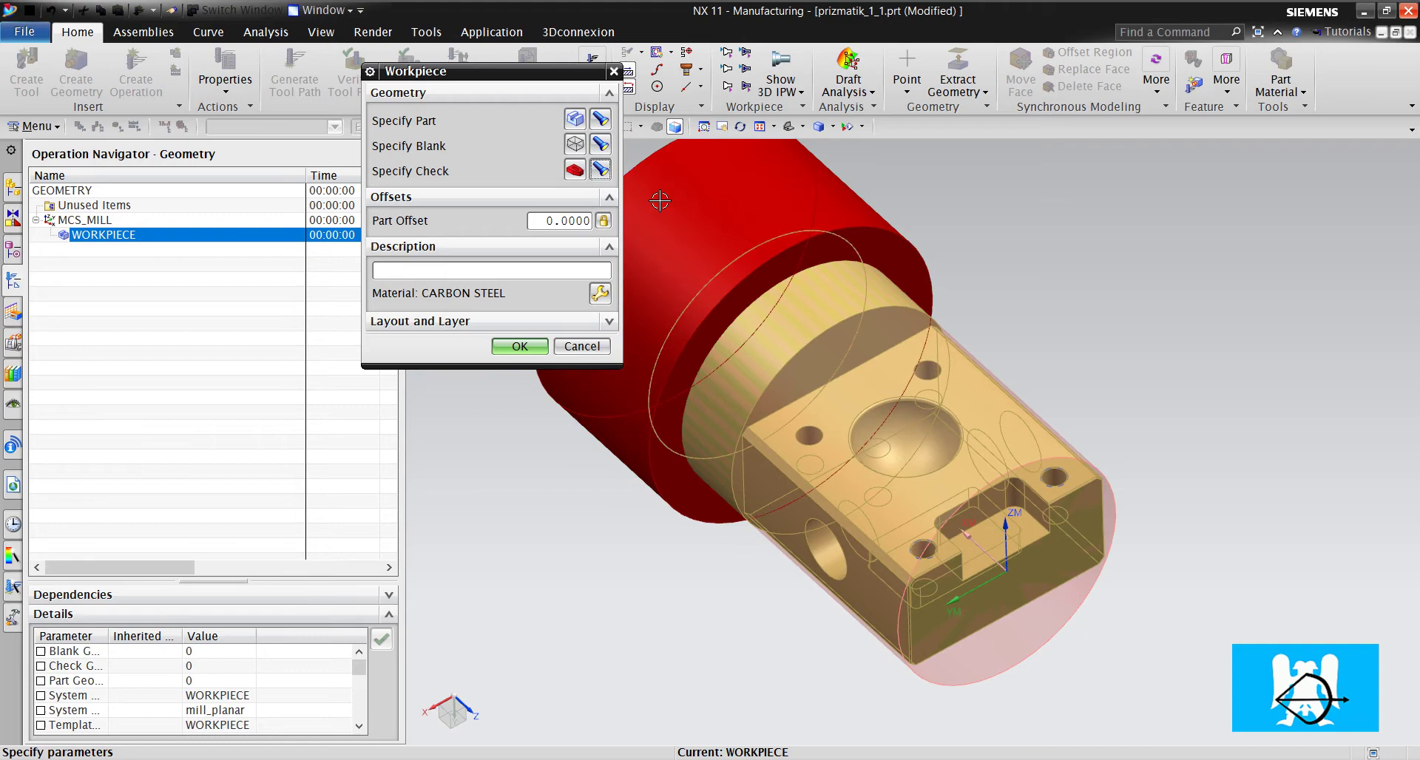
{"action": "scroll", "coordinate": [898, 325], "scroll_direction": "up", "scroll_amount": 5}
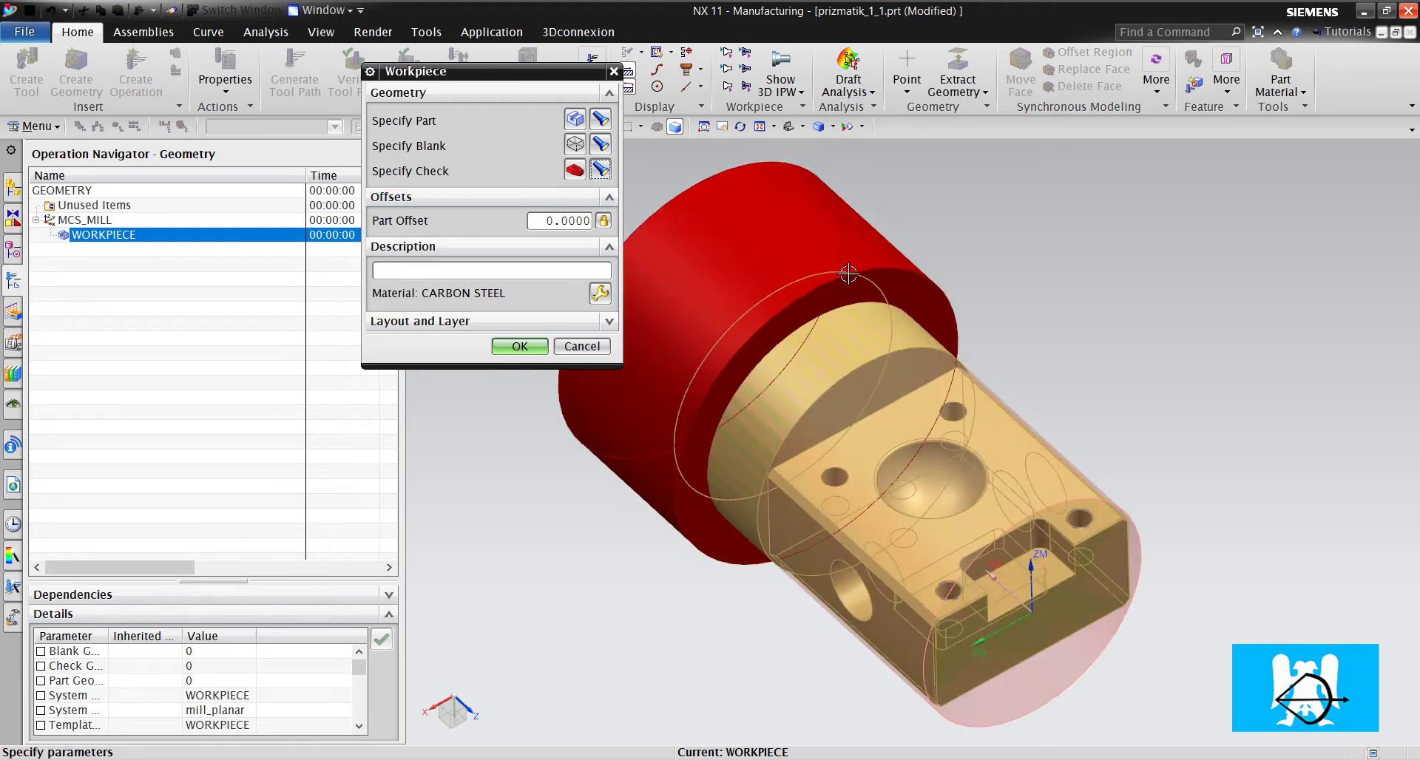
{"action": "middle_click_drag", "start_coordinate": [1095, 329], "coordinate": [1115, 294]}
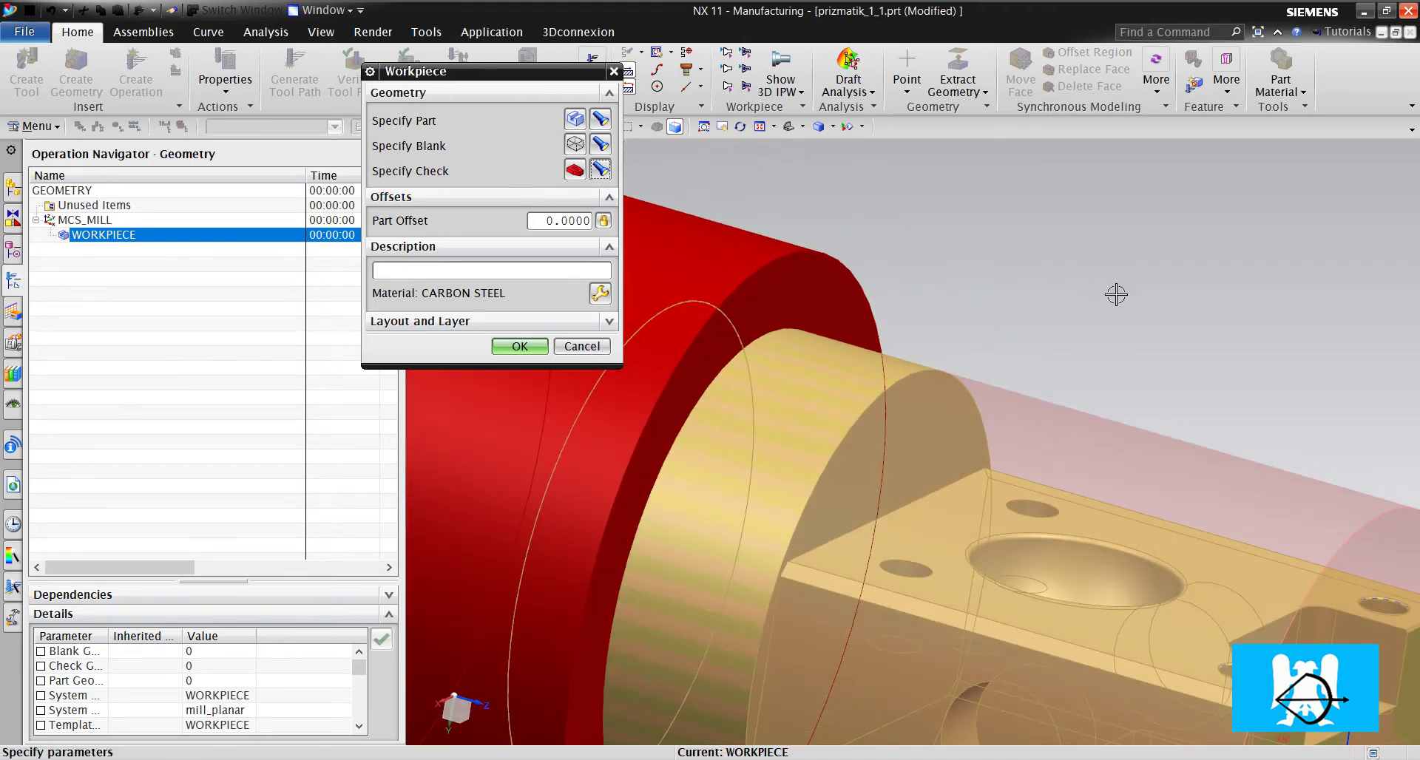
{"action": "scroll", "coordinate": [1078, 300], "scroll_direction": "down", "scroll_amount": 3}
{"action": "left_click", "coordinate": [582, 346]}
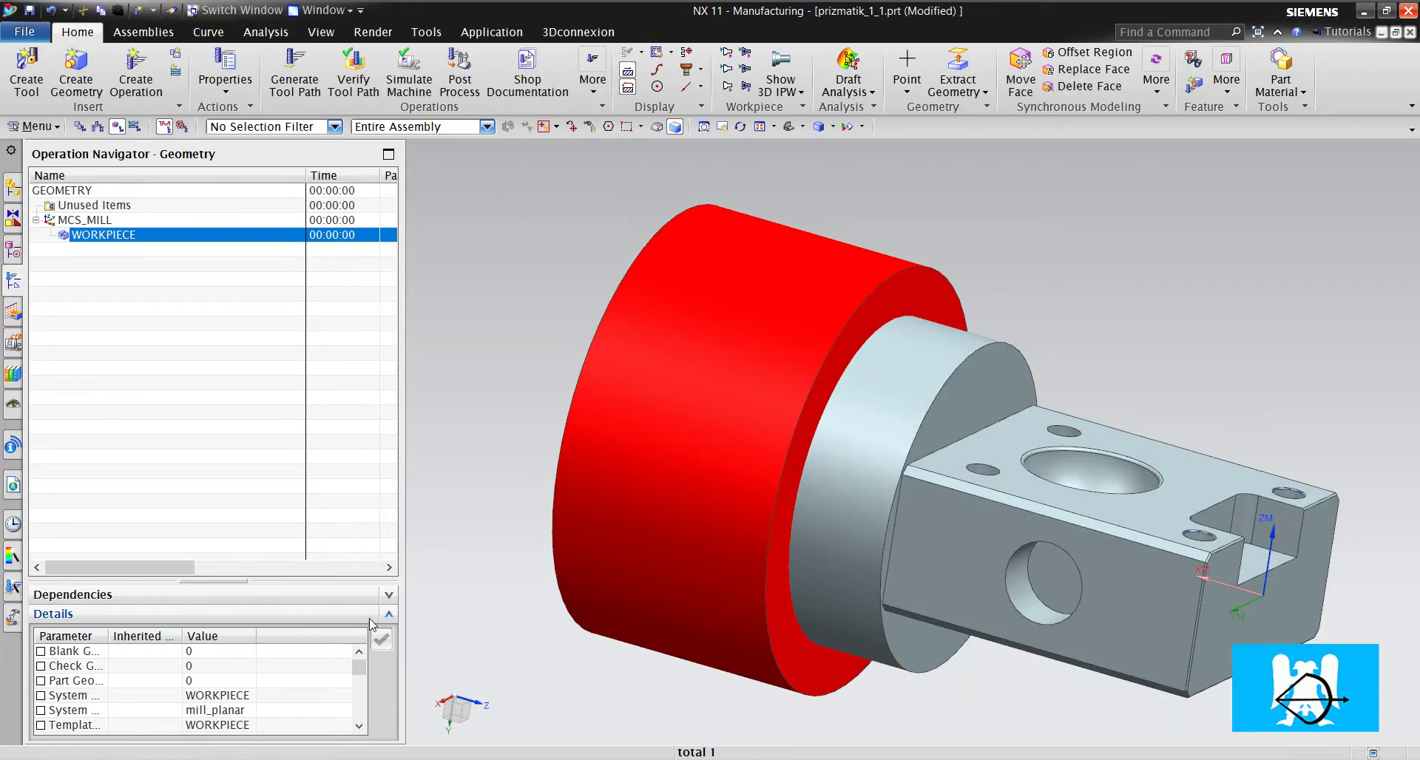
Step: Switch to the browser and bring up the 4-axis milling on Haas HRC210 video again
{"action": "key", "text": "alt+Tab"}
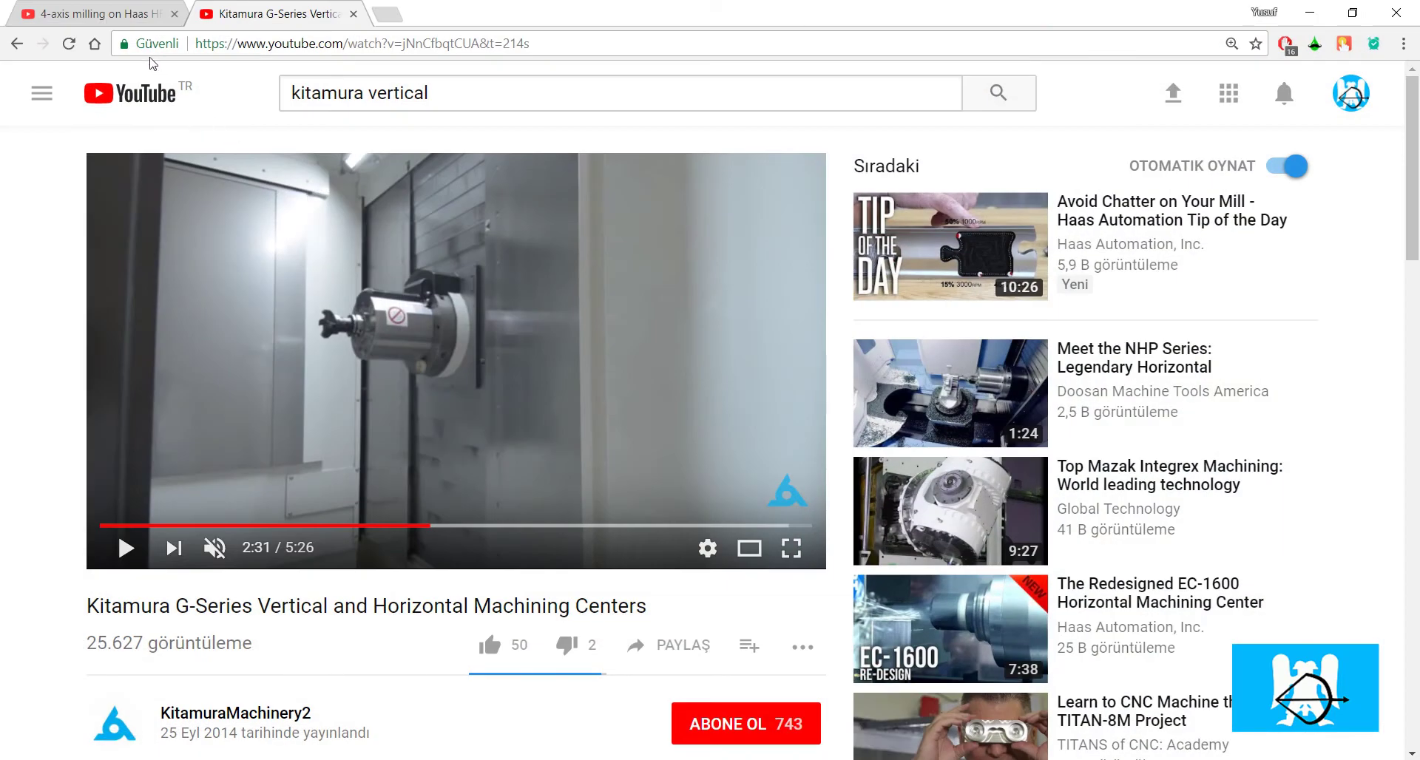
{"action": "left_click", "coordinate": [126, 16]}
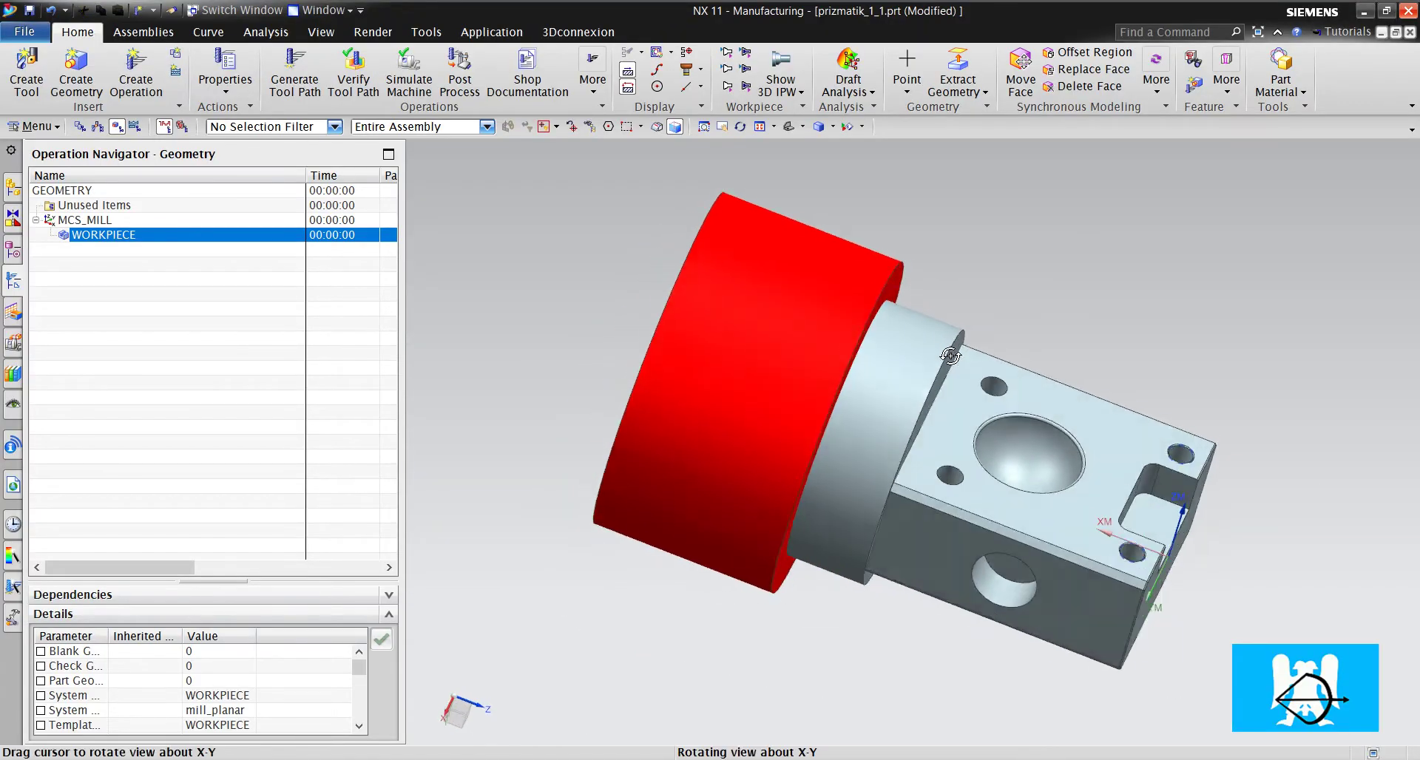
Step: Examine the red fixture and the part's top and side features in NX from several angles
{"action": "middle_click_drag", "start_coordinate": [951, 356], "coordinate": [817, 248]}
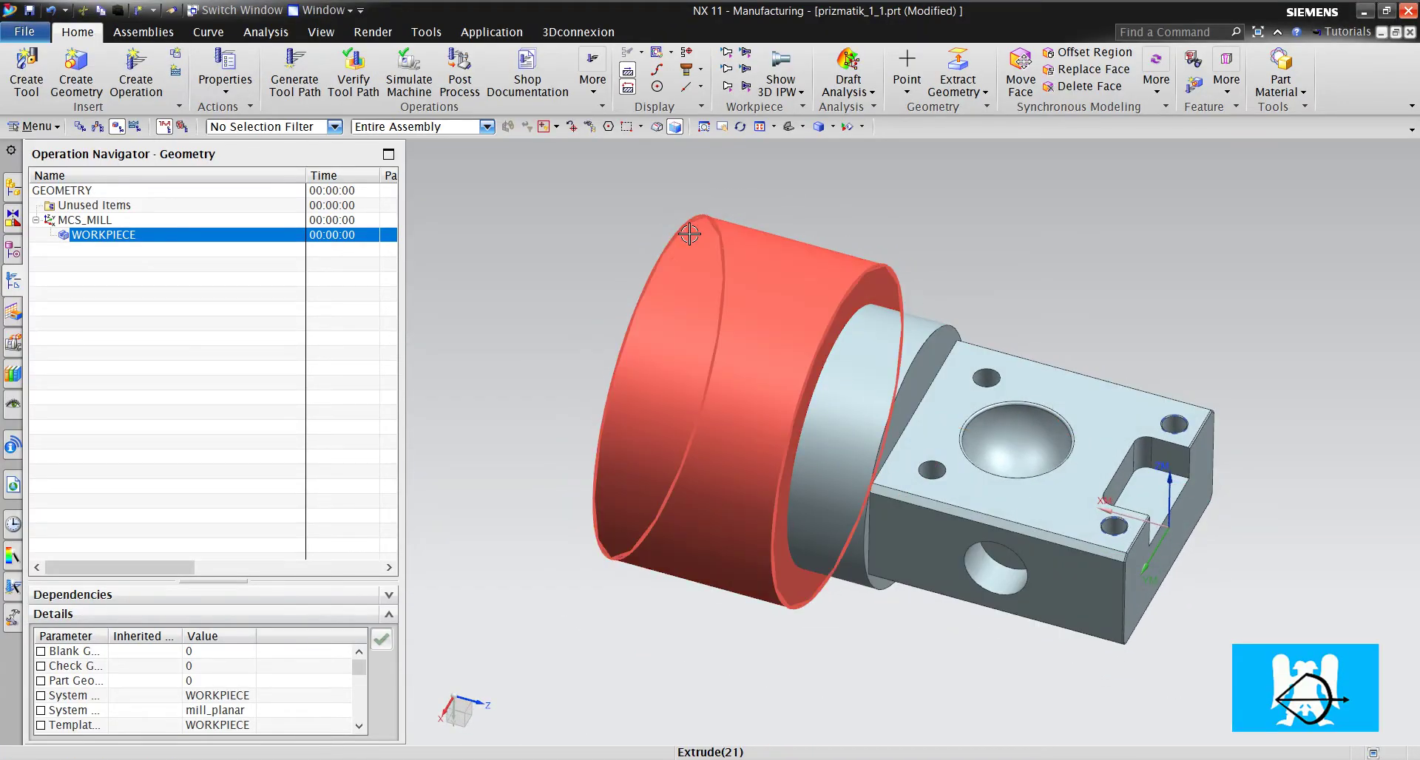
{"action": "scroll", "coordinate": [775, 276], "scroll_direction": "down", "scroll_amount": 2}
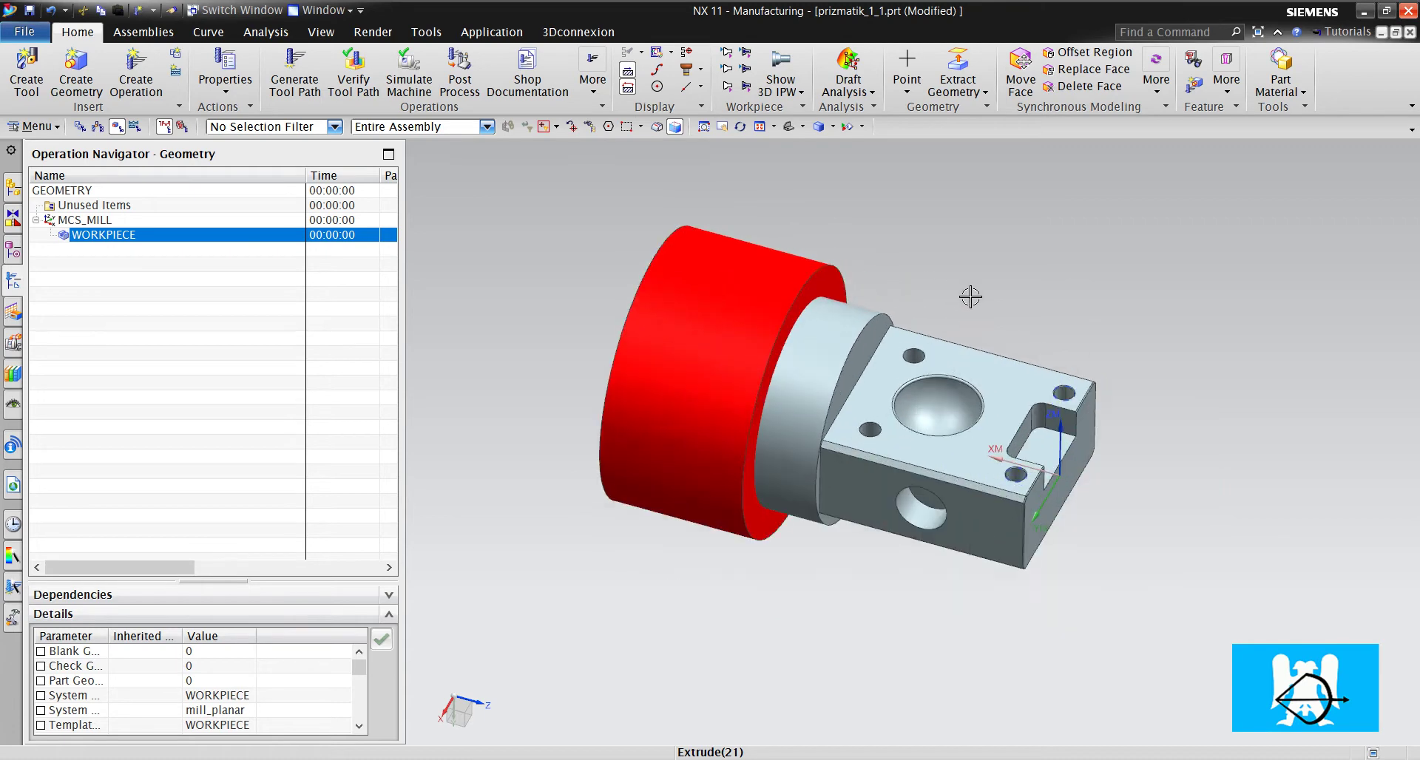
{"action": "left_click", "coordinate": [727, 269]}
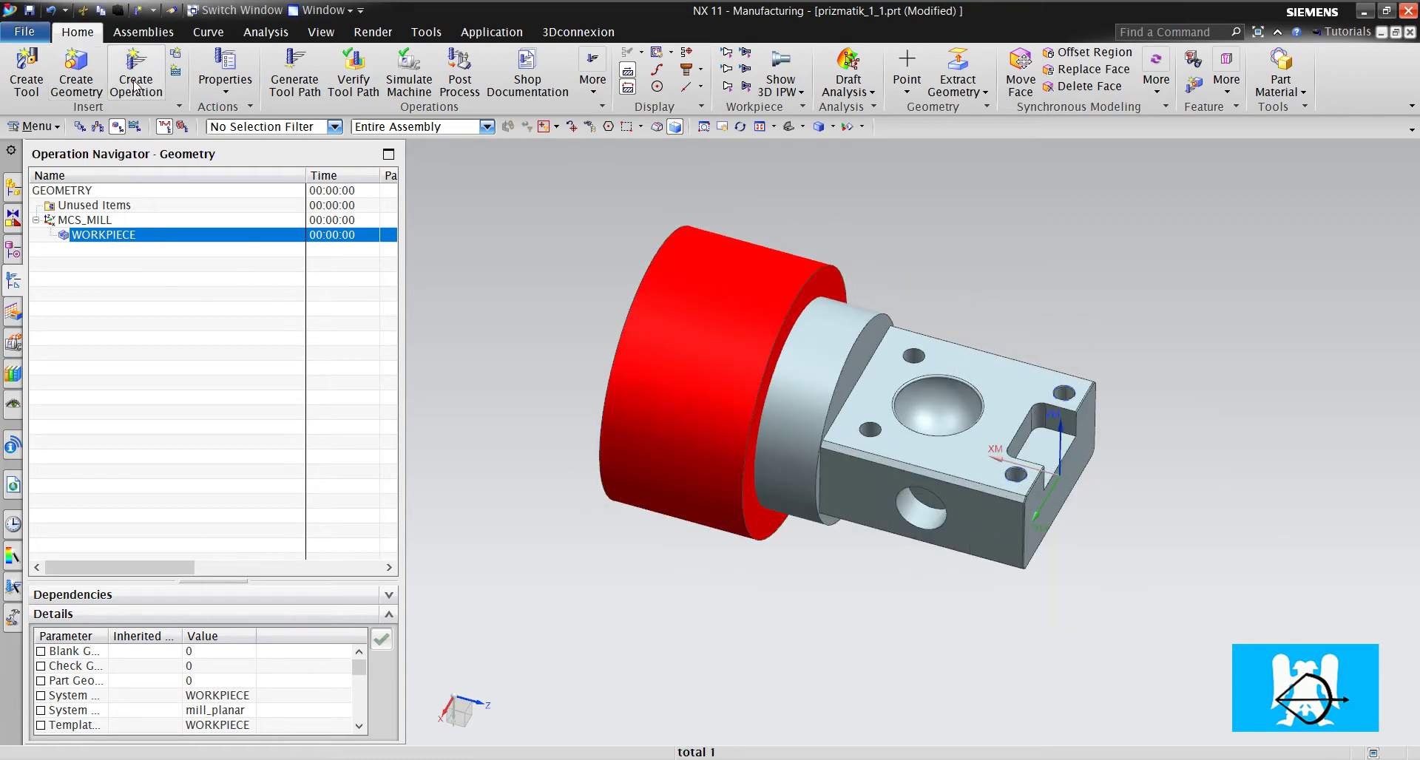
{"action": "scroll", "coordinate": [994, 411], "scroll_direction": "up", "scroll_amount": 2}
{"action": "middle_click_drag", "start_coordinate": [1014, 317], "coordinate": [989, 377]}
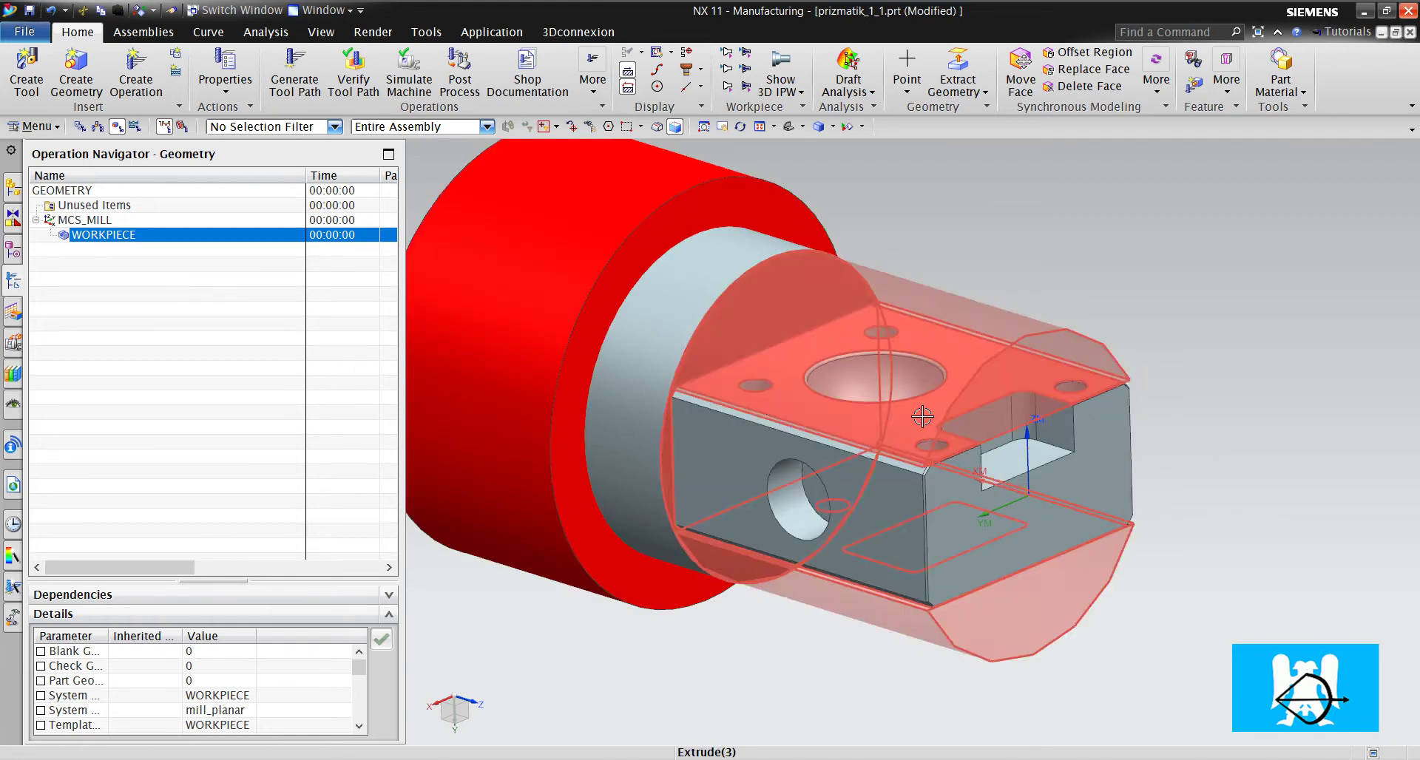
{"action": "middle_click_drag", "start_coordinate": [1026, 353], "coordinate": [800, 368]}
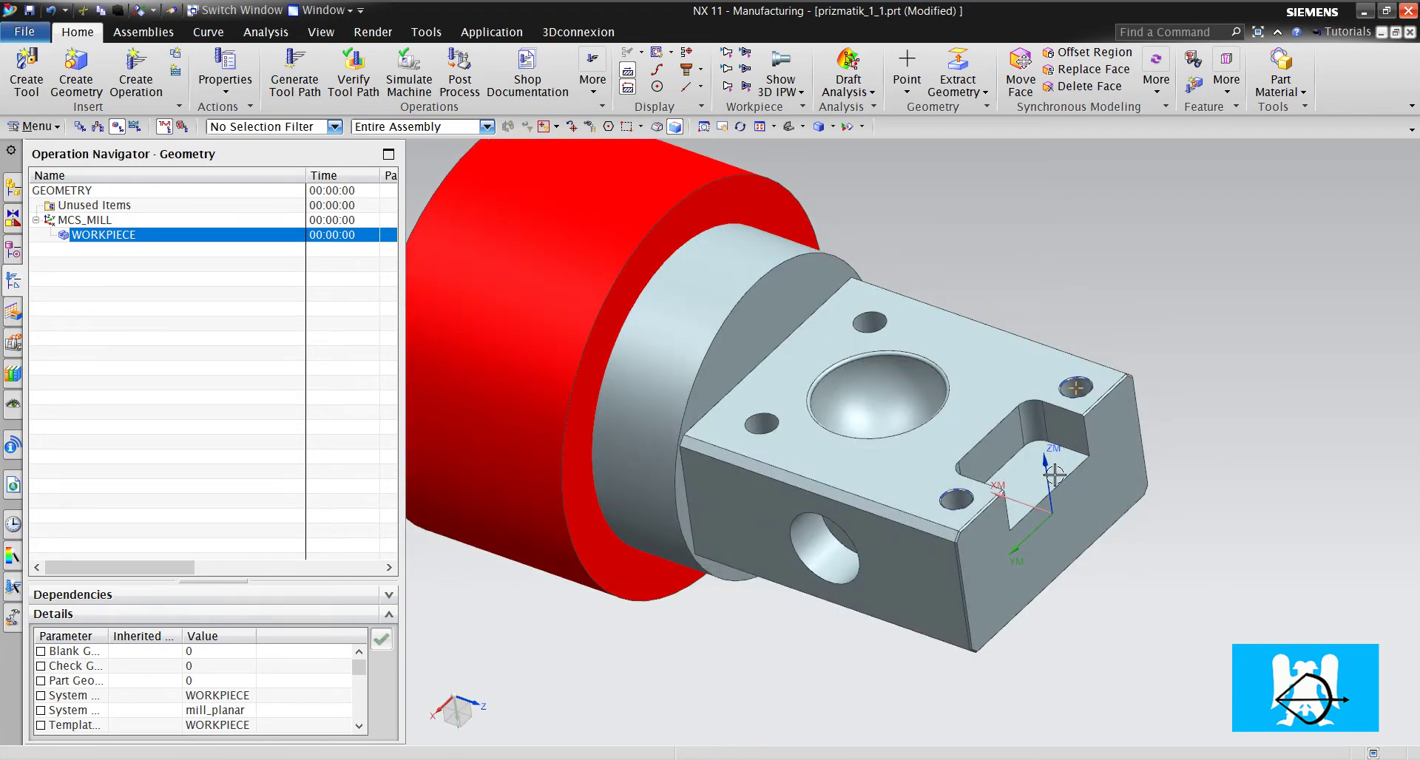
{"action": "middle_click_drag", "start_coordinate": [954, 499], "coordinate": [941, 460]}
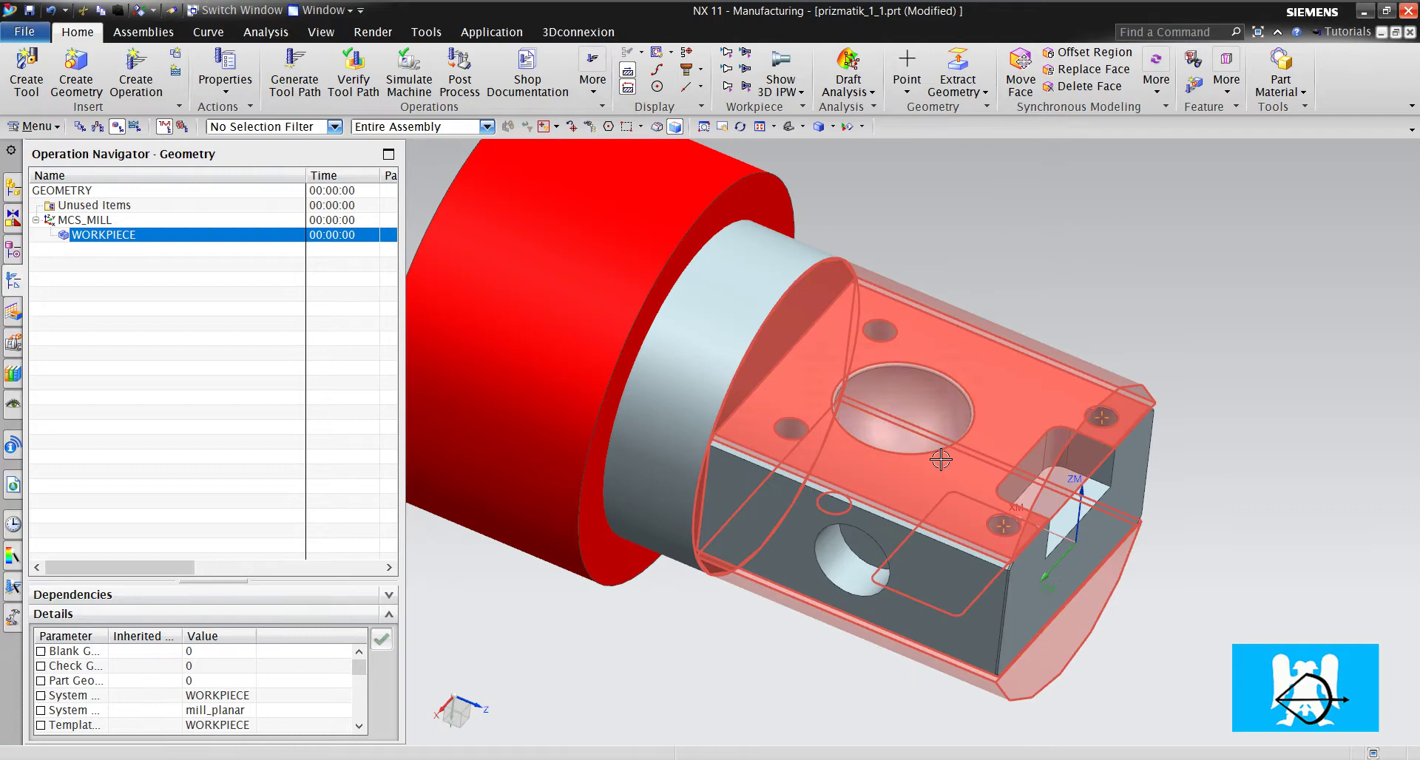
Step: Create a mill_planar Floor and Wall operation using the D50 milling tool and the WORKPIECE geometry
{"action": "left_click", "coordinate": [136, 78]}
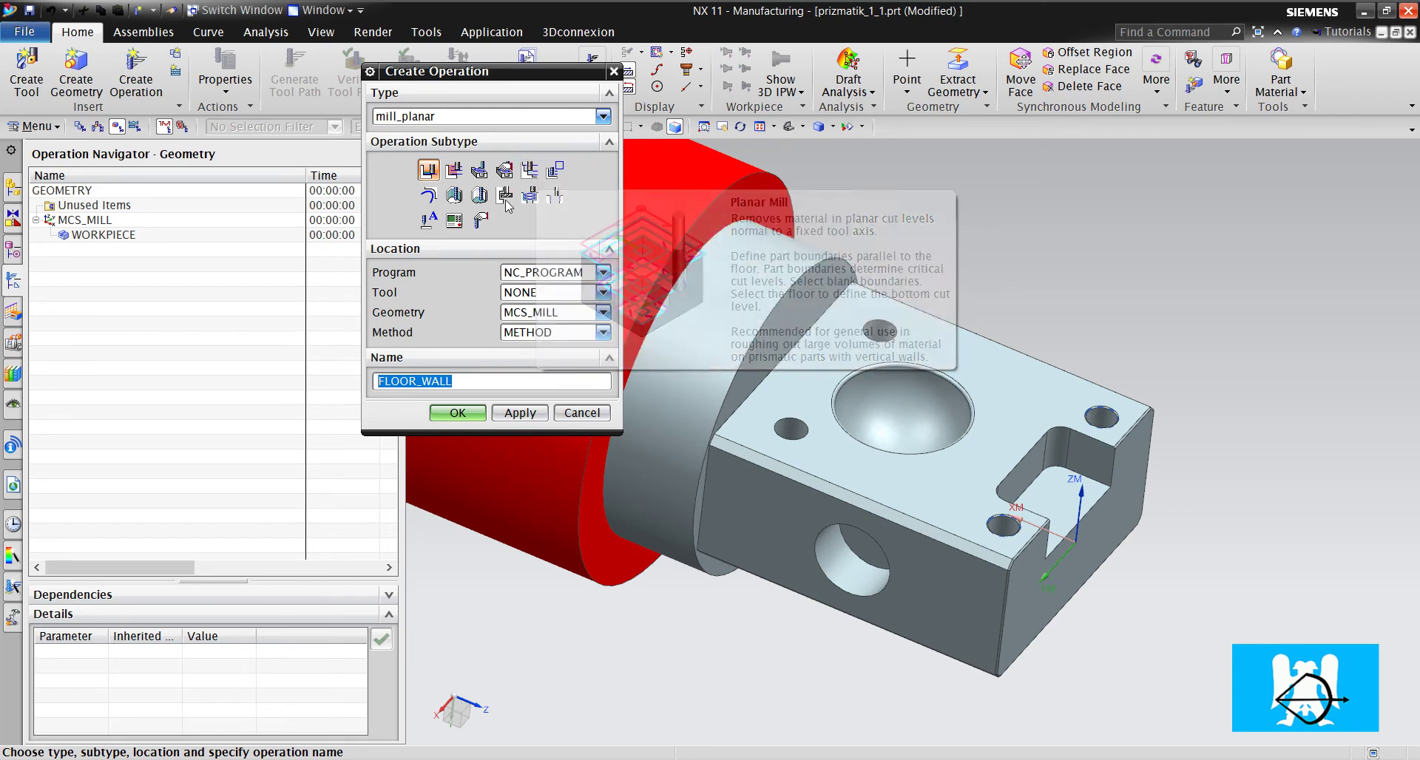
{"action": "left_click", "coordinate": [602, 292]}
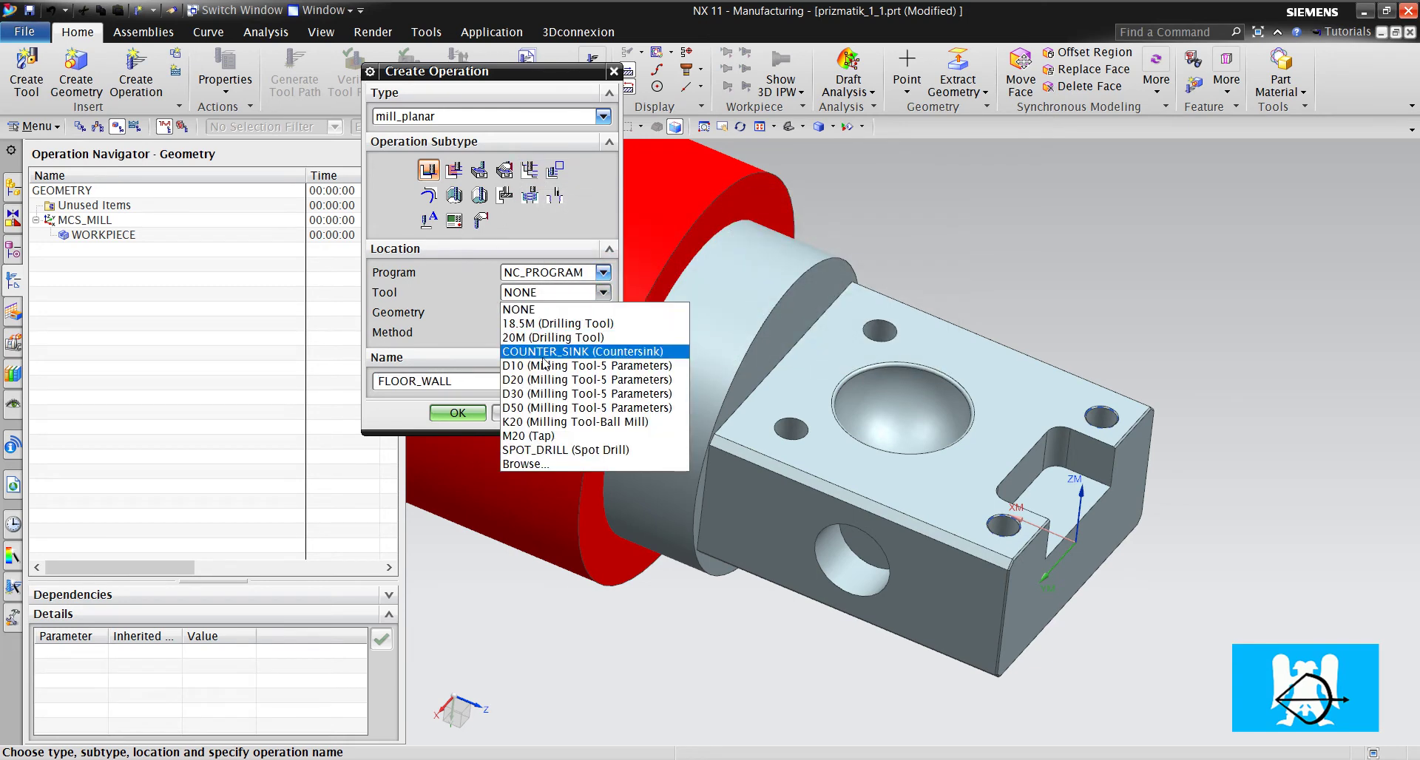
{"action": "left_click", "coordinate": [540, 409]}
{"action": "left_click", "coordinate": [547, 312]}
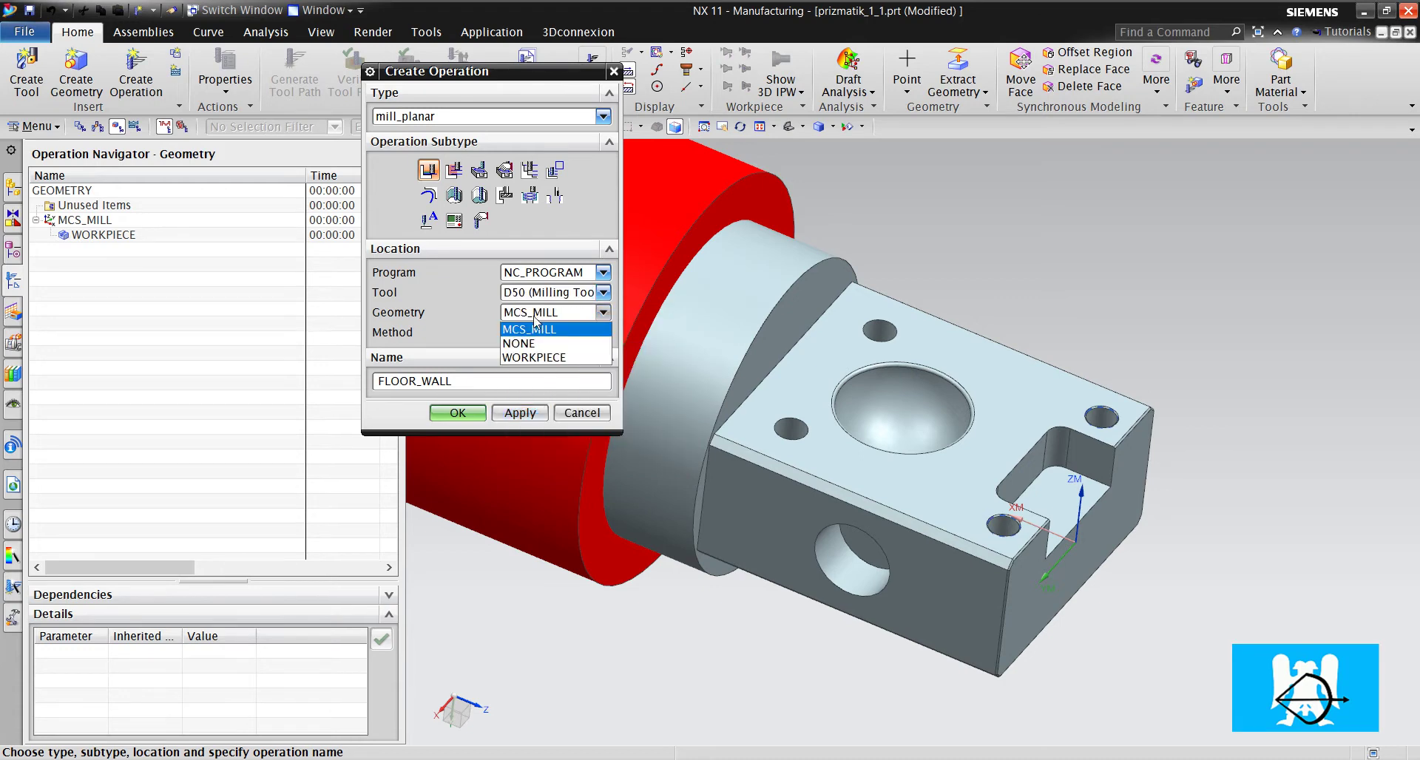
{"action": "left_click", "coordinate": [532, 360]}
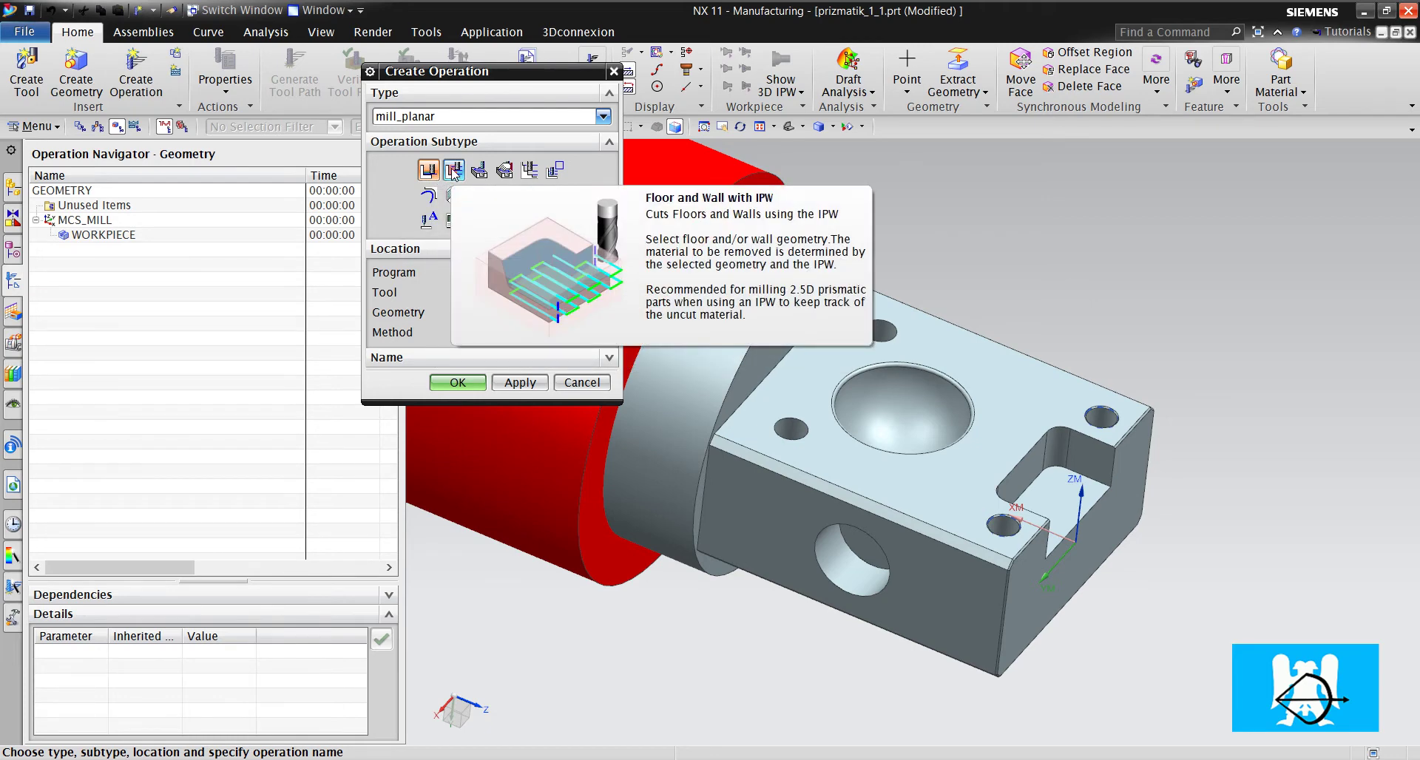
{"action": "left_click", "coordinate": [458, 382]}
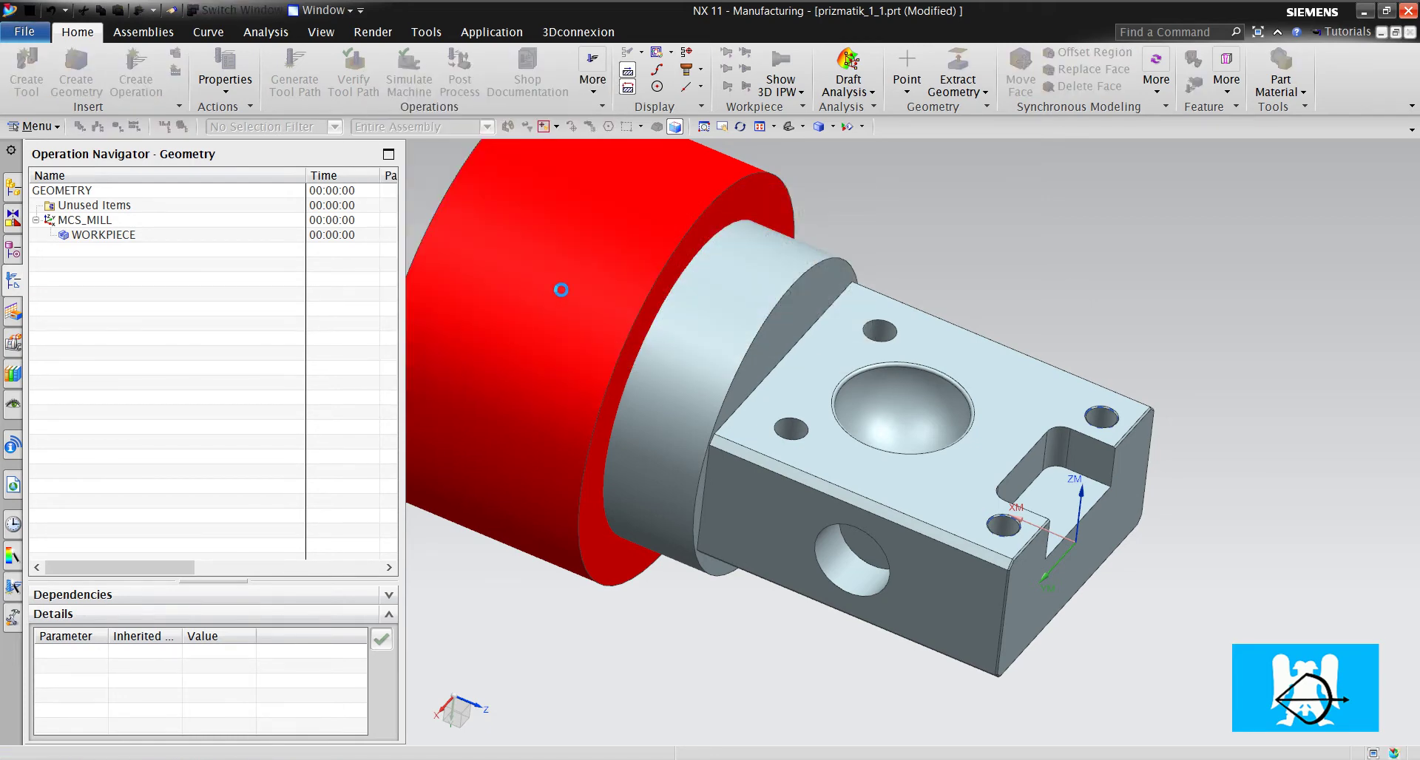
Step: Specify the part's flat top face as the cut area floor of the Floor Wall operation
{"action": "left_click", "coordinate": [576, 174]}
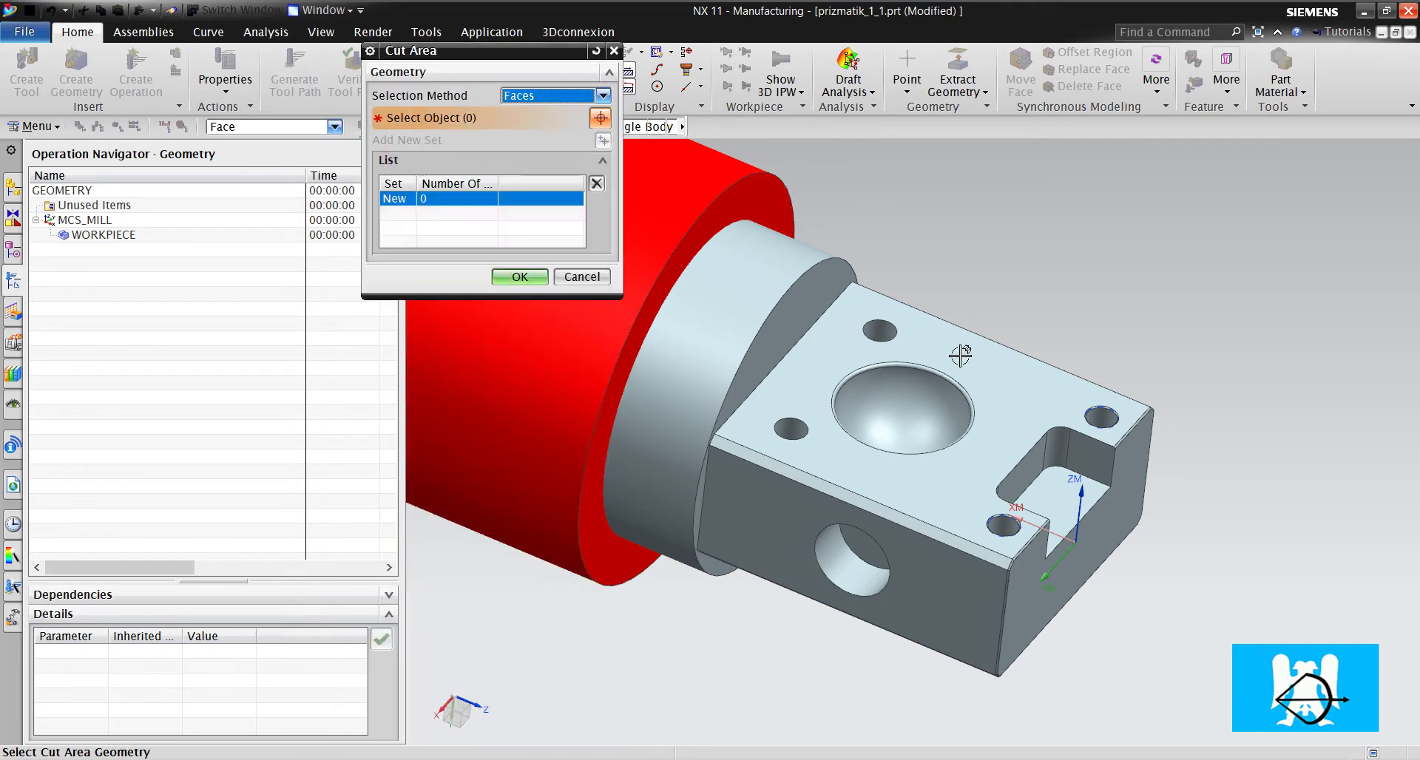
{"action": "left_click", "coordinate": [850, 348]}
{"action": "left_click", "coordinate": [520, 257]}
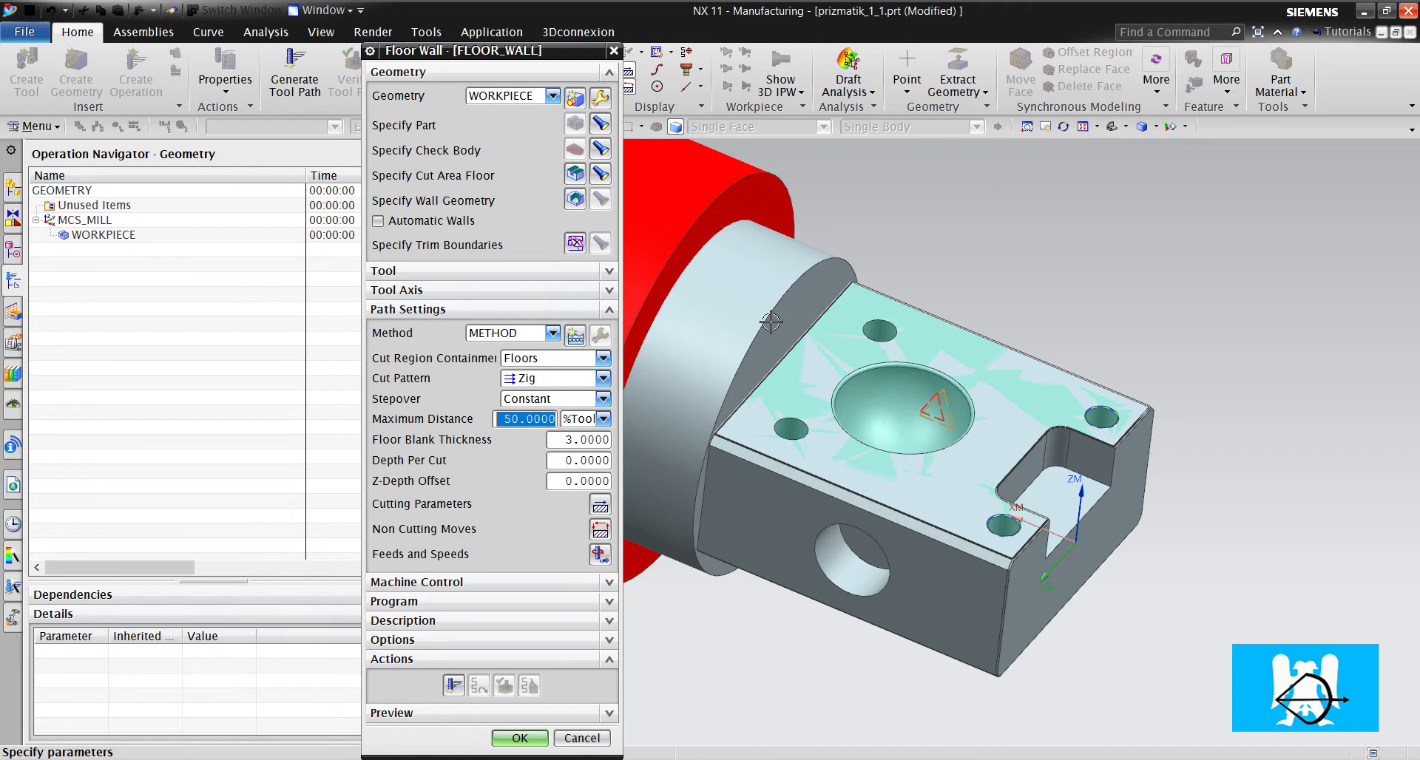
Step: Set the floor blank thickness to 55 and the depth per cut to 1, and generate the Floor Wall tool path
{"action": "left_click", "coordinate": [567, 439]}
{"action": "type", "text": "55"}
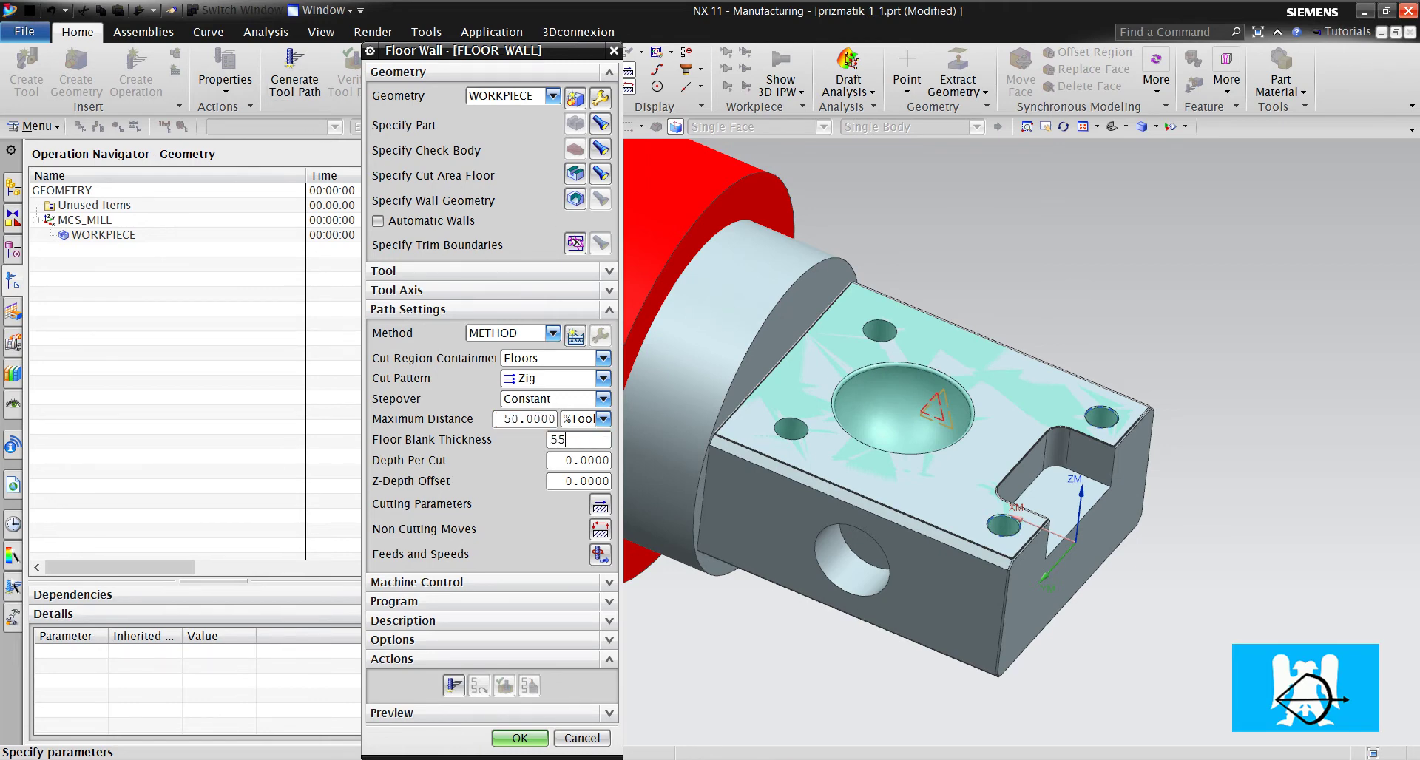
{"action": "left_click", "coordinate": [583, 460]}
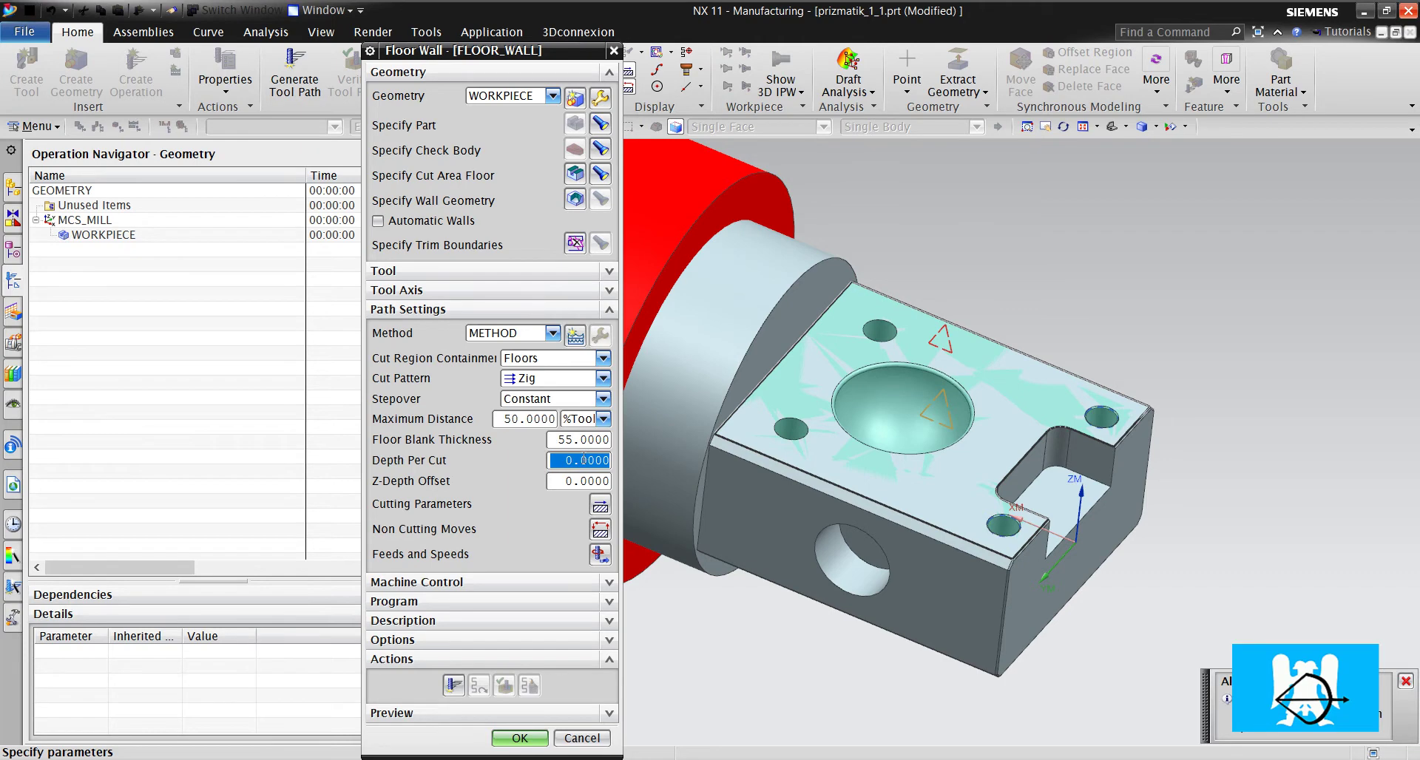
{"action": "type", "text": "1"}
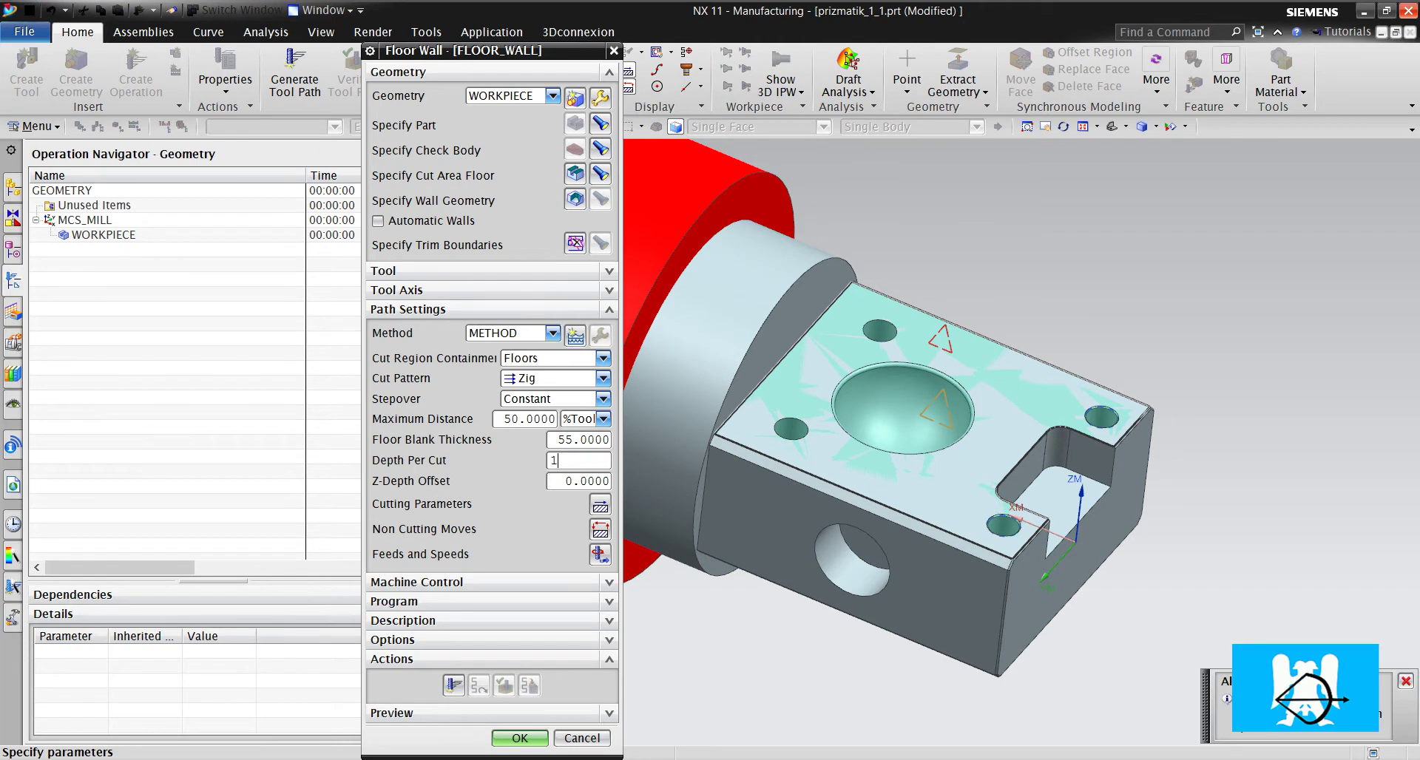
{"action": "left_click", "coordinate": [453, 685]}
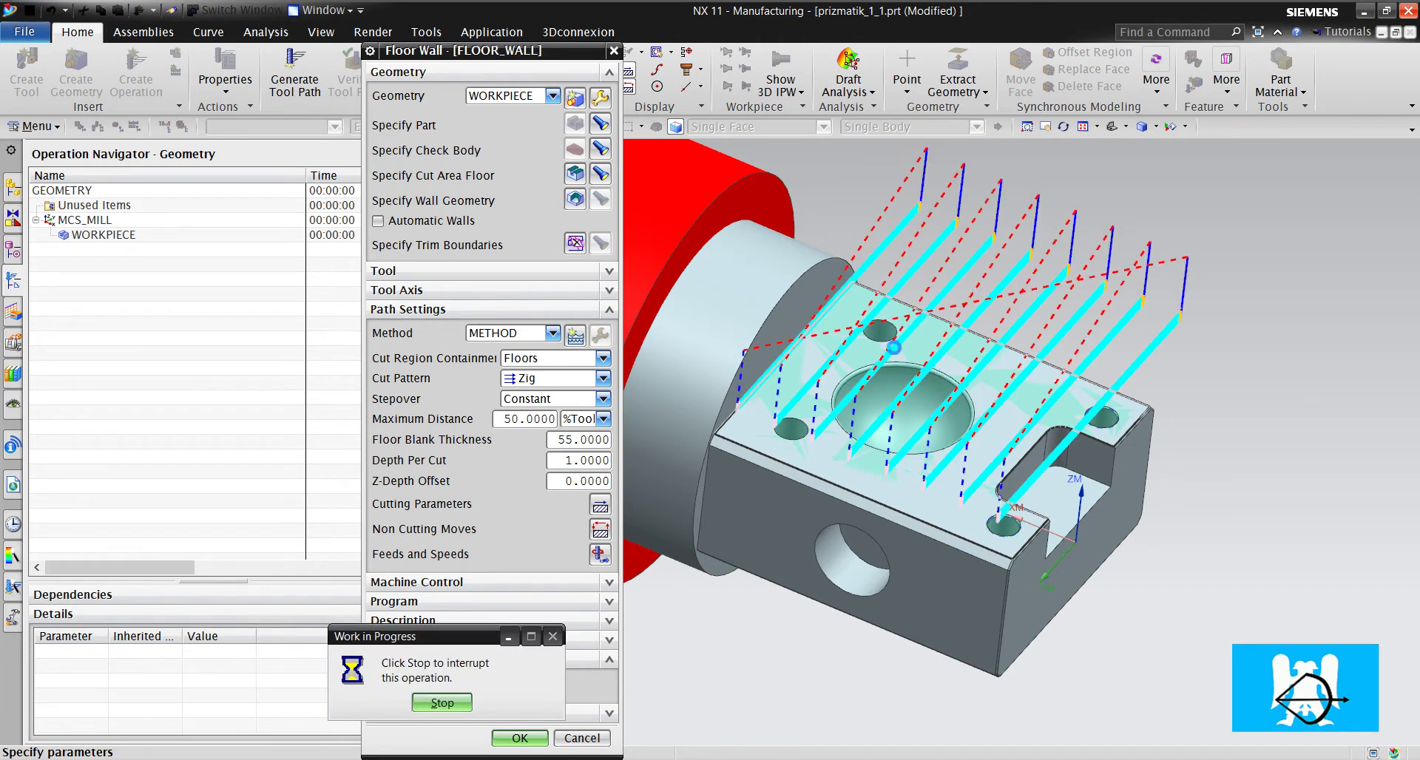
{"action": "middle_click", "coordinate": [939, 368]}
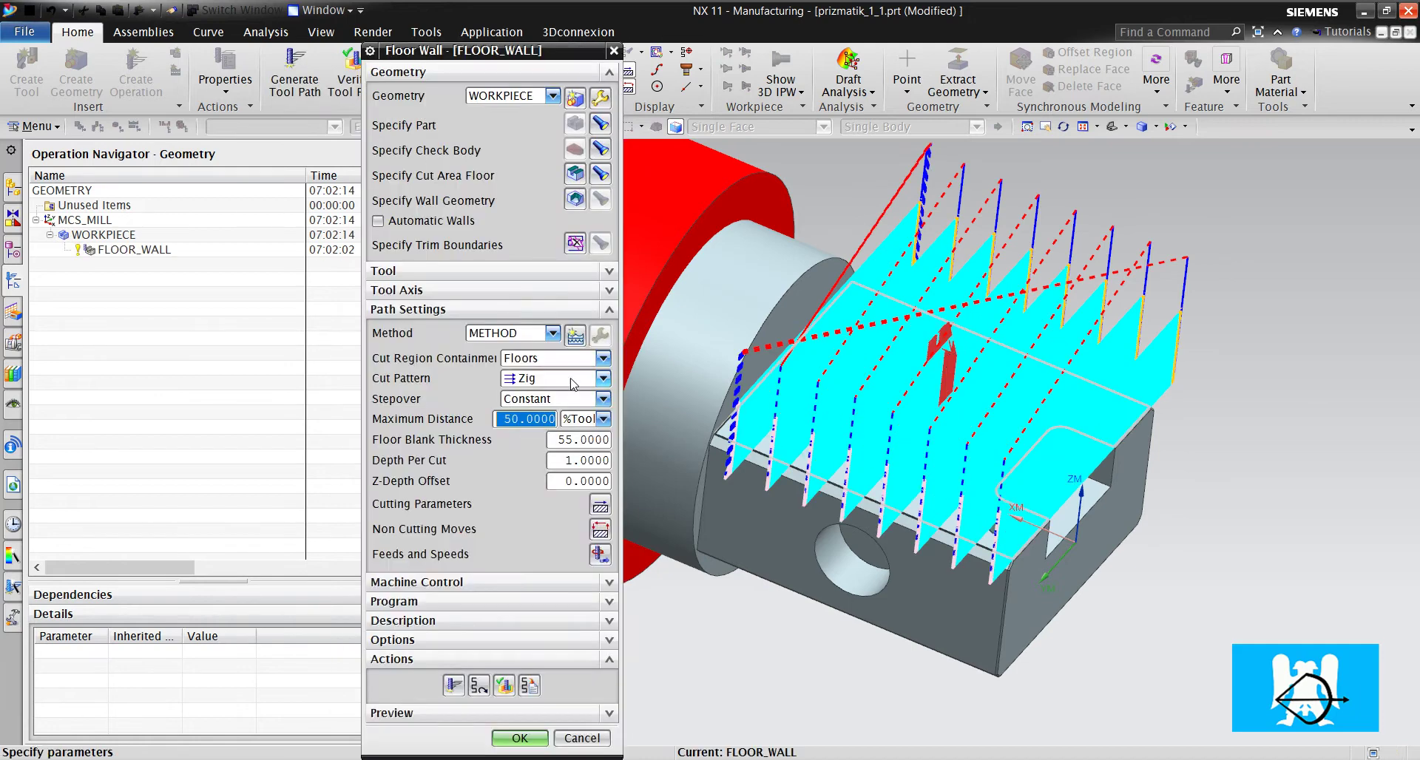
Step: Set the cut pattern to Zig Zag, regenerate the Floor Wall tool path and examine its passes near the fixture
{"action": "left_click", "coordinate": [518, 380]}
{"action": "left_click", "coordinate": [551, 471]}
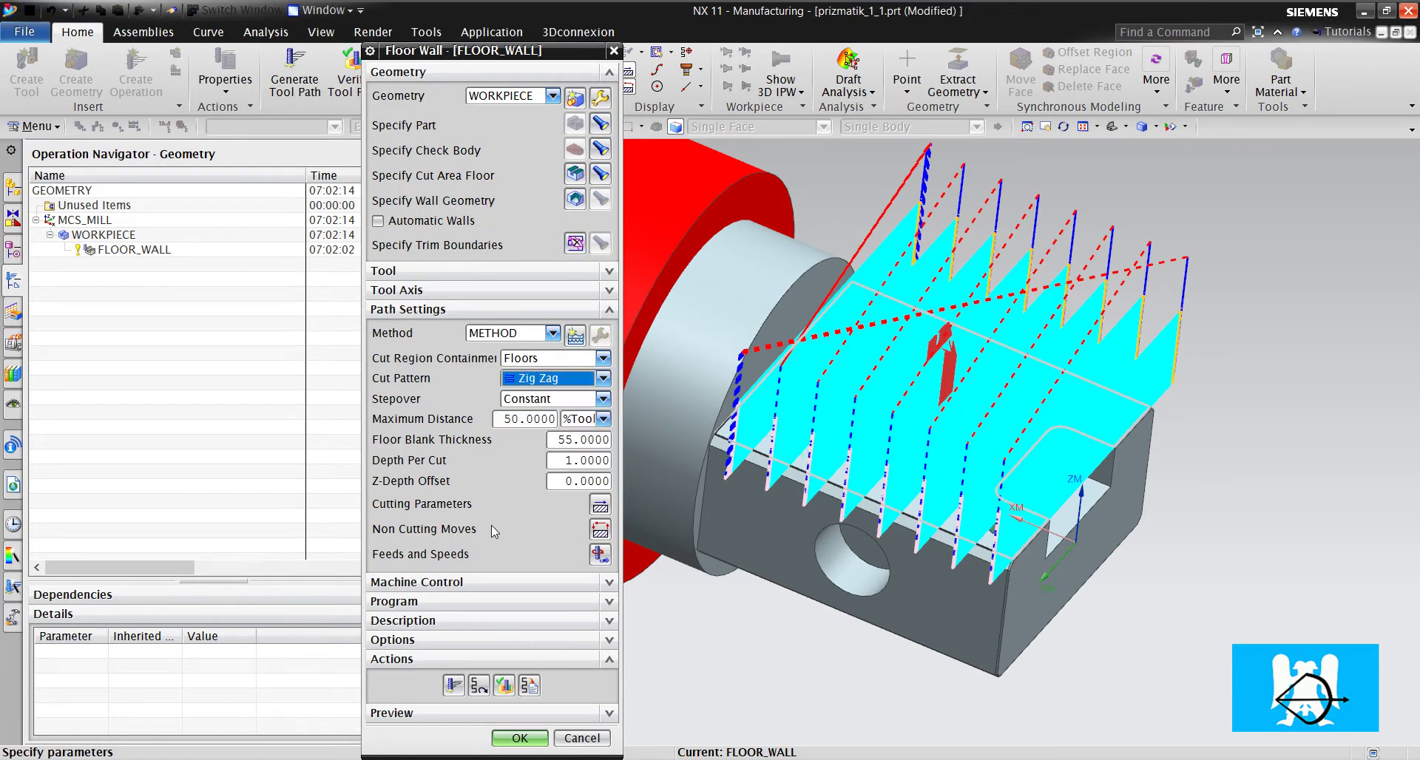
{"action": "left_click", "coordinate": [451, 684]}
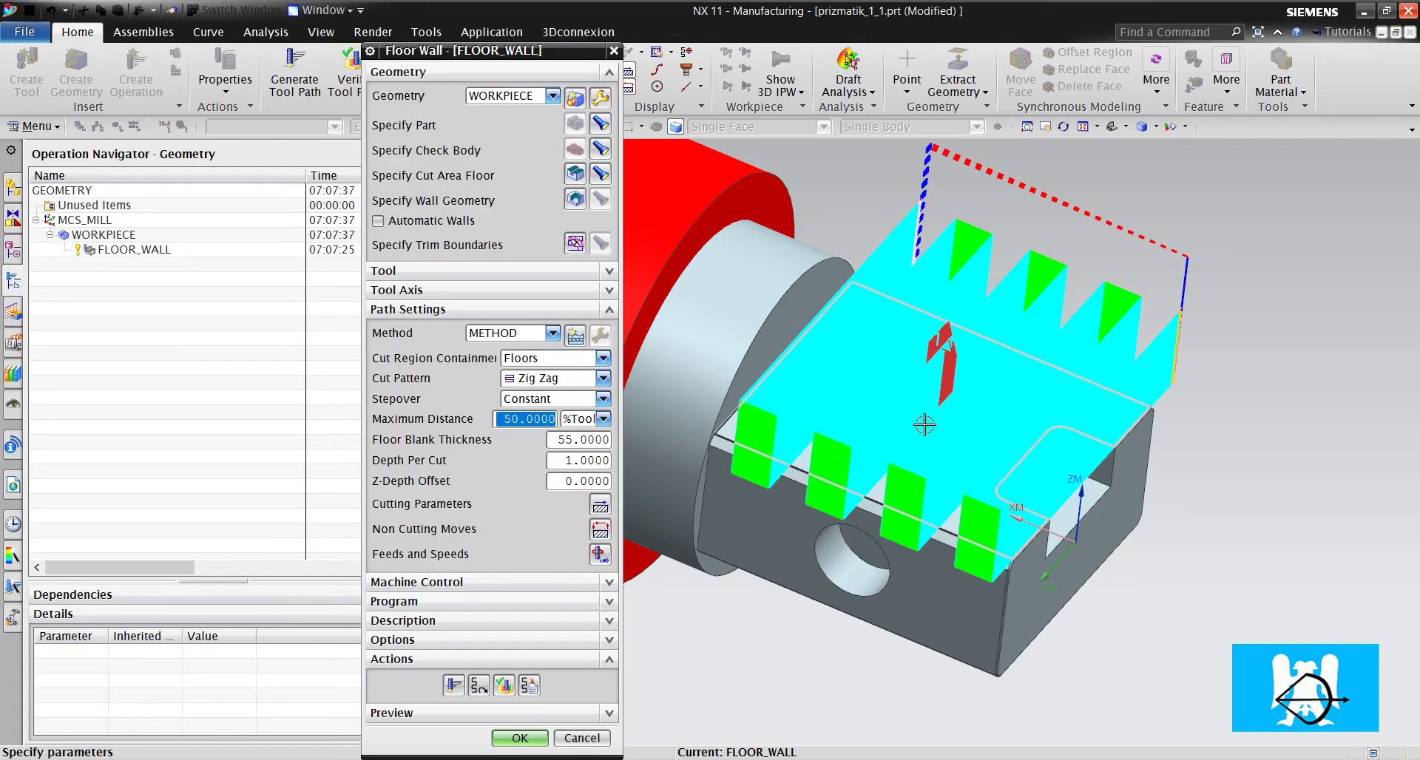
{"action": "middle_click_drag", "start_coordinate": [916, 459], "coordinate": [781, 466]}
{"action": "scroll", "coordinate": [780, 466], "scroll_direction": "up", "scroll_amount": 8}
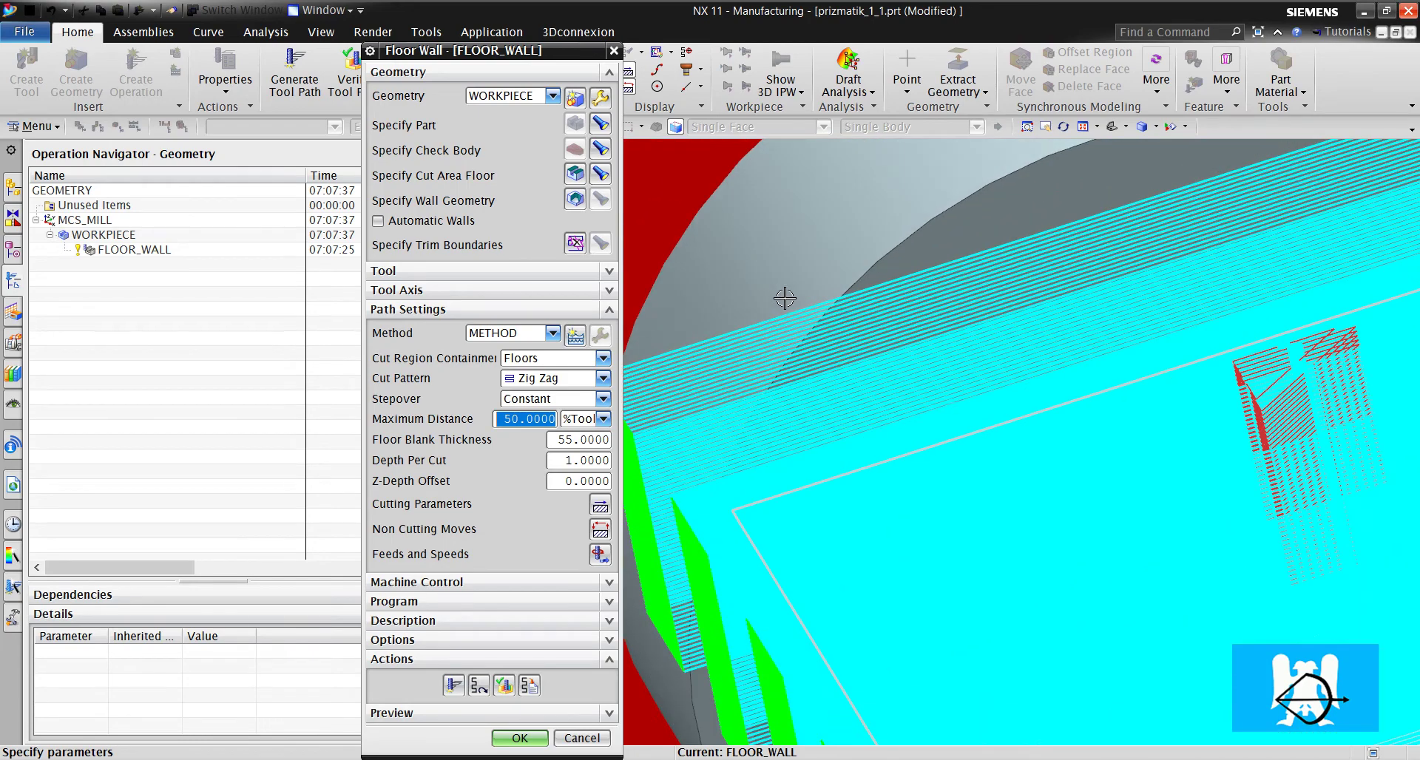
{"action": "scroll", "coordinate": [795, 305], "scroll_direction": "down", "scroll_amount": 8}
{"action": "scroll", "coordinate": [848, 295], "scroll_direction": "up", "scroll_amount": 8}
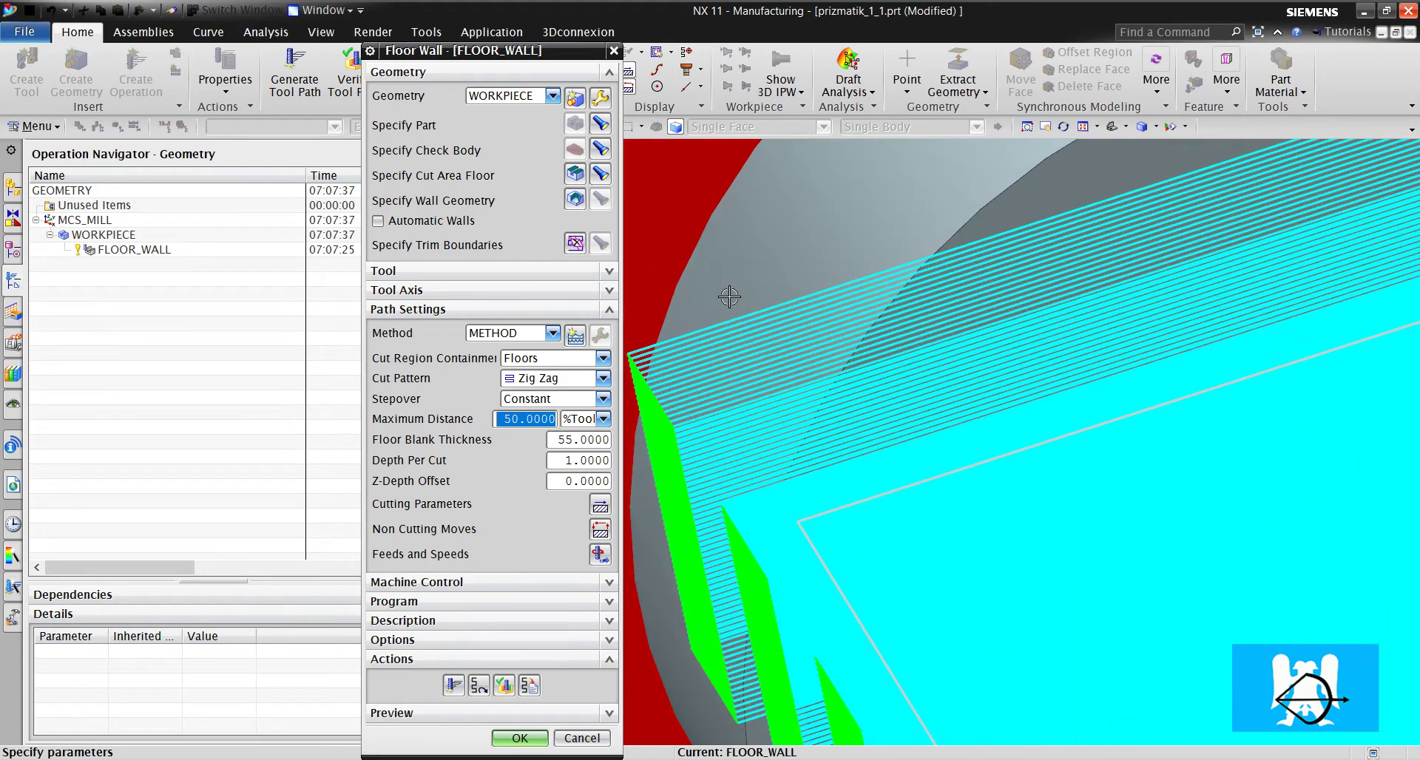
Step: Verify the cutter position along the Floor Wall tool path beside the red fixture, and discard the operation
{"action": "left_click", "coordinate": [505, 685]}
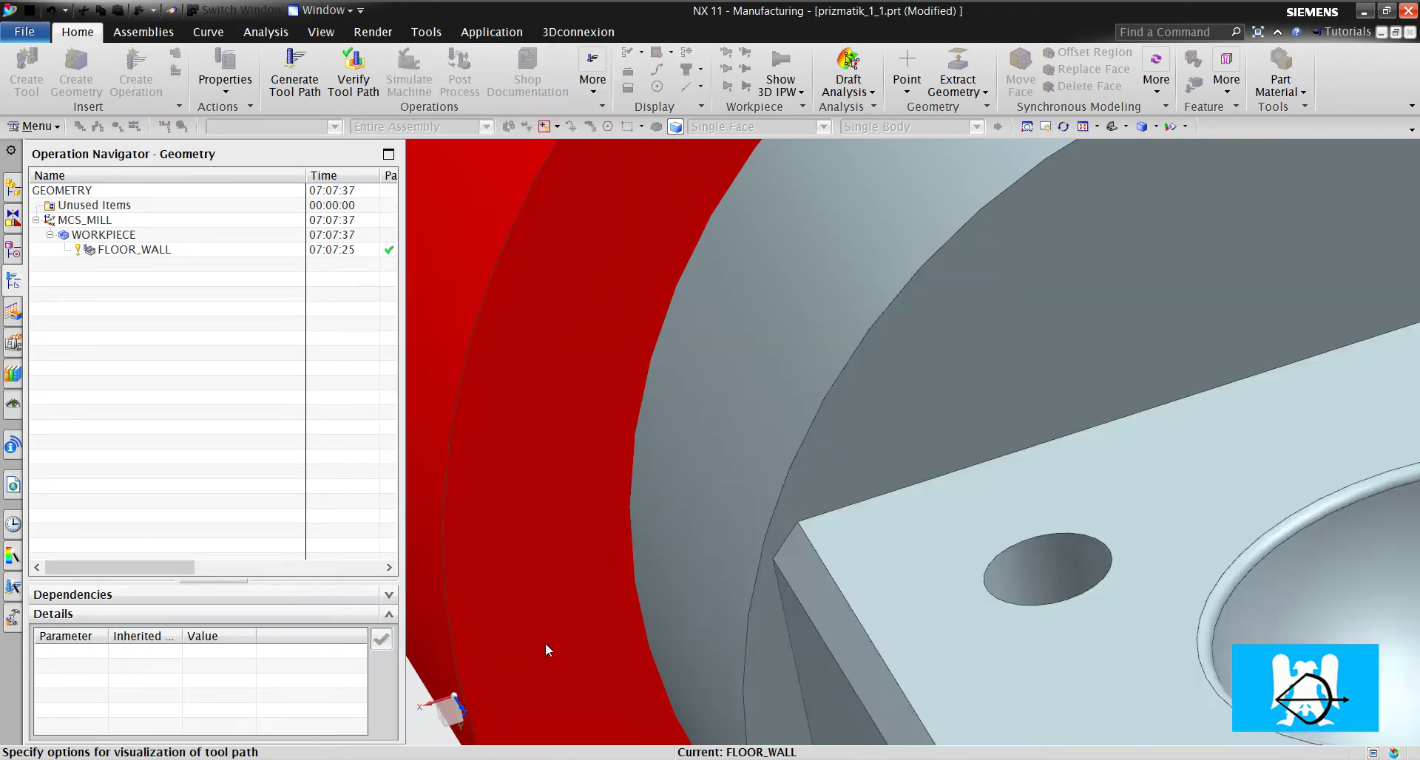
{"action": "left_click", "coordinate": [695, 335]}
{"action": "scroll", "coordinate": [765, 378], "scroll_direction": "down", "scroll_amount": 3}
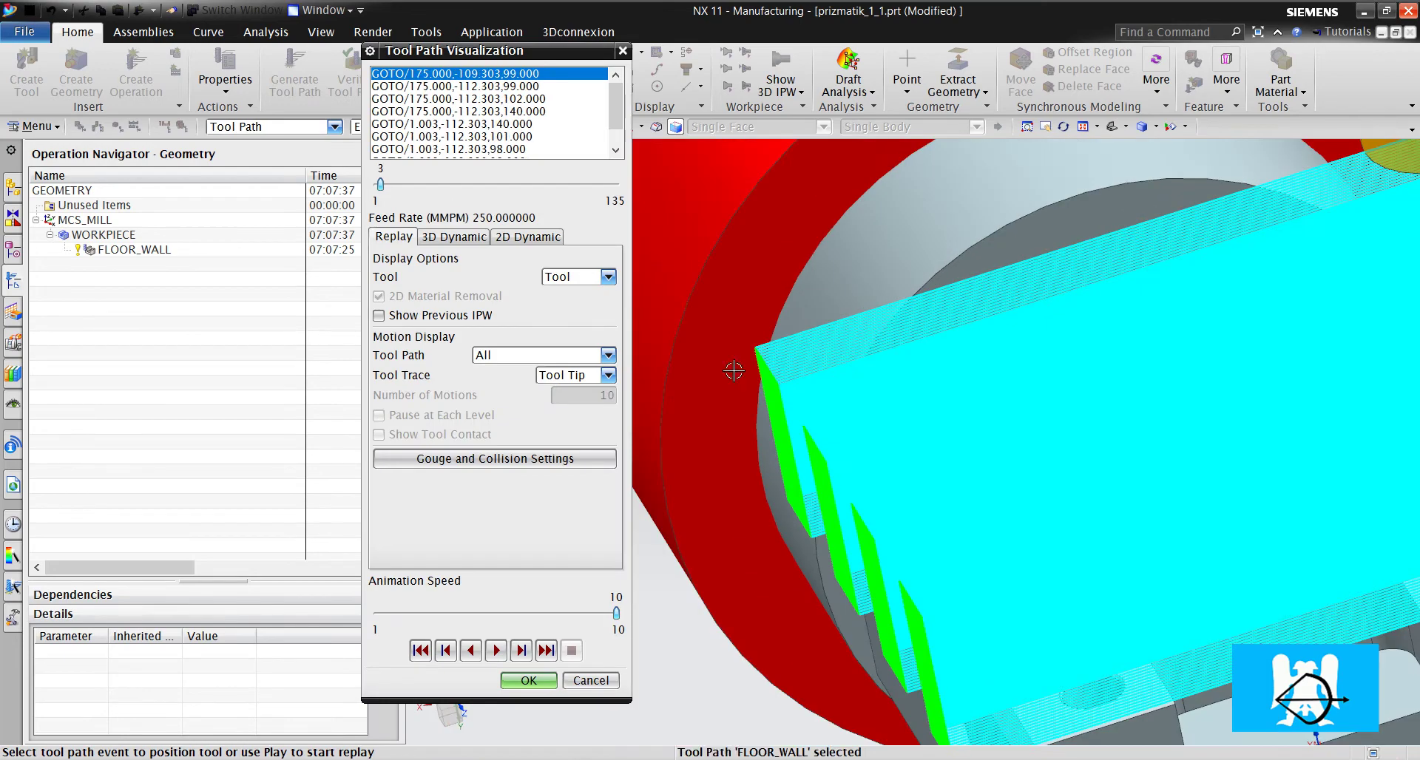
{"action": "left_click", "coordinate": [768, 378]}
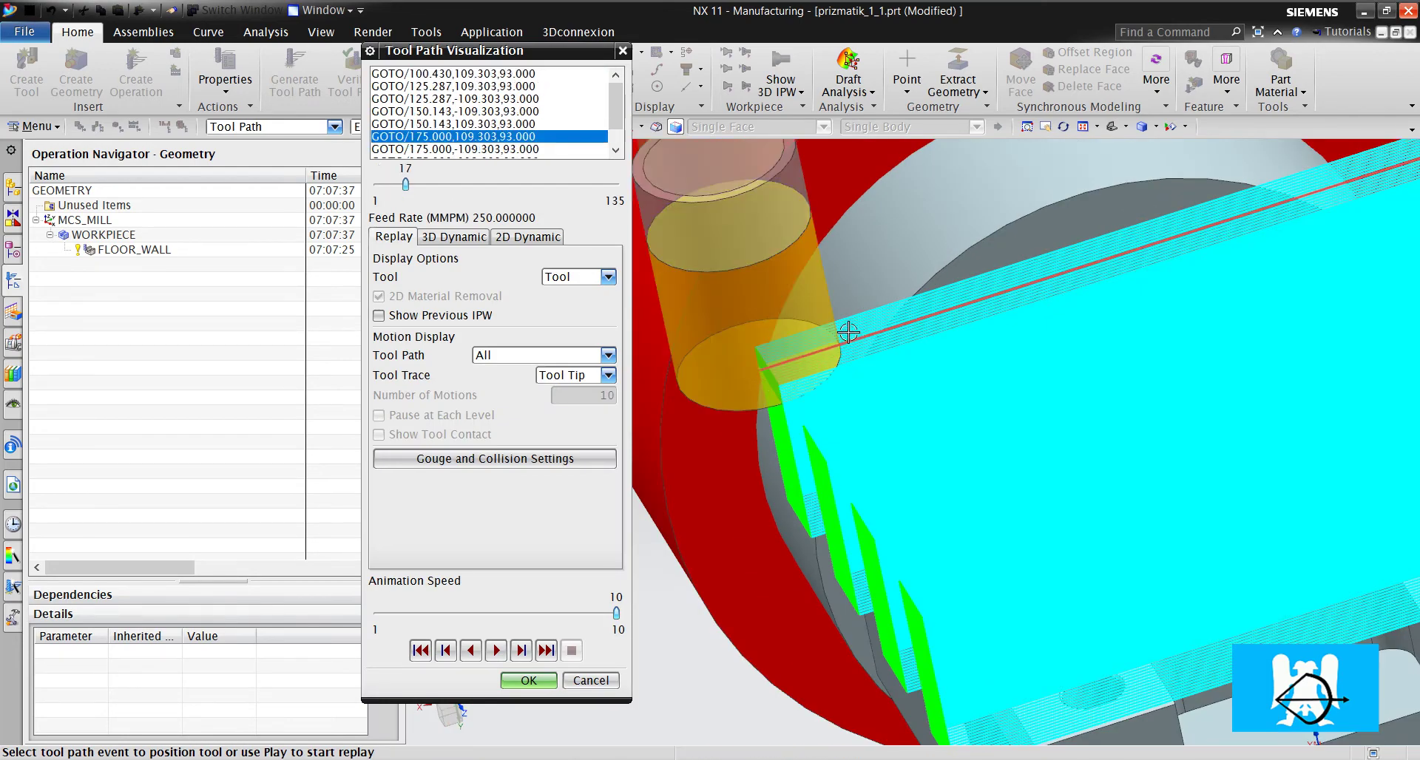
{"action": "scroll", "coordinate": [846, 307], "scroll_direction": "up", "scroll_amount": 3}
{"action": "scroll", "coordinate": [808, 291], "scroll_direction": "down", "scroll_amount": 6}
{"action": "middle_click_drag", "start_coordinate": [928, 370], "coordinate": [966, 407]}
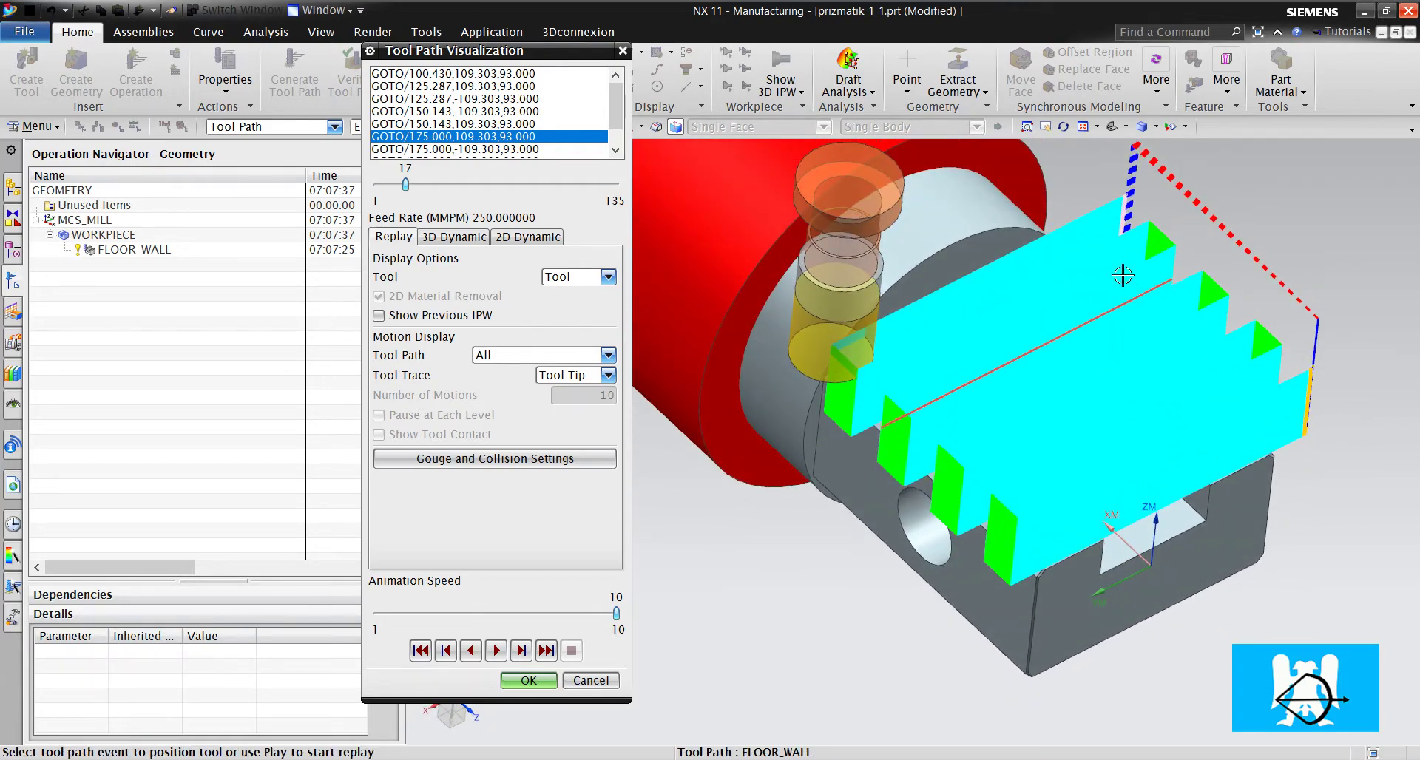
{"action": "scroll", "coordinate": [1122, 272], "scroll_direction": "up", "scroll_amount": 5}
{"action": "scroll", "coordinate": [1103, 235], "scroll_direction": "down", "scroll_amount": 4}
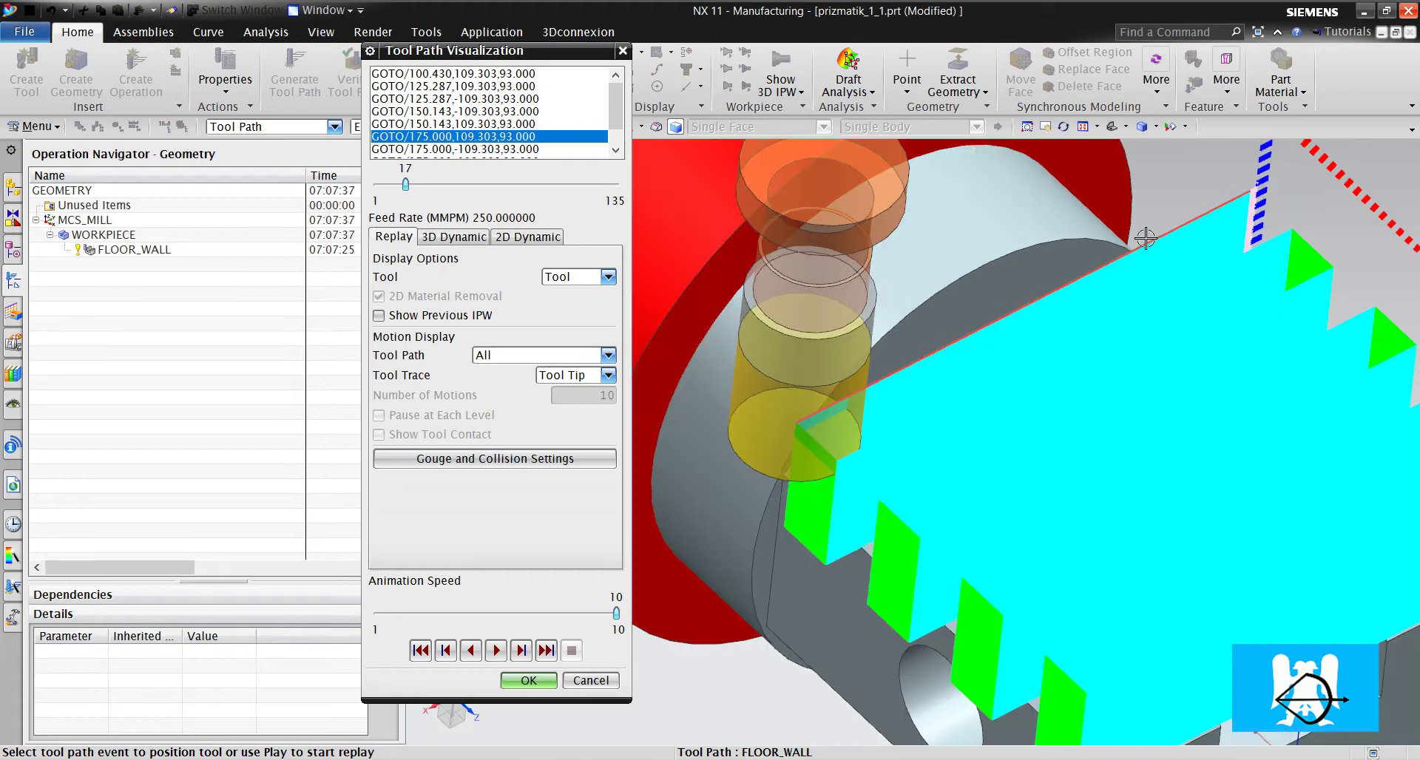
{"action": "scroll", "coordinate": [1159, 213], "scroll_direction": "up", "scroll_amount": 4}
{"action": "scroll", "coordinate": [1159, 213], "scroll_direction": "down", "scroll_amount": 4}
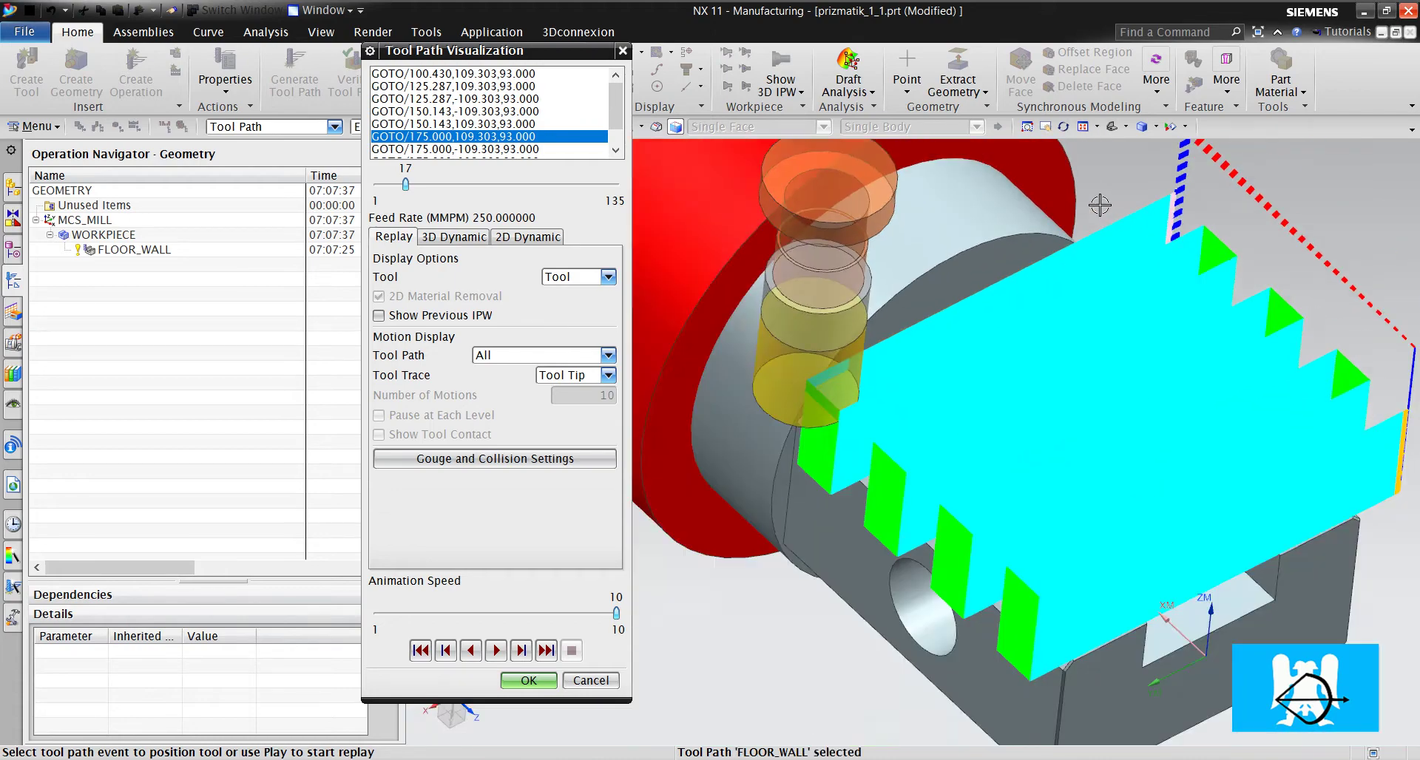
{"action": "scroll", "coordinate": [828, 342], "scroll_direction": "up", "scroll_amount": 5}
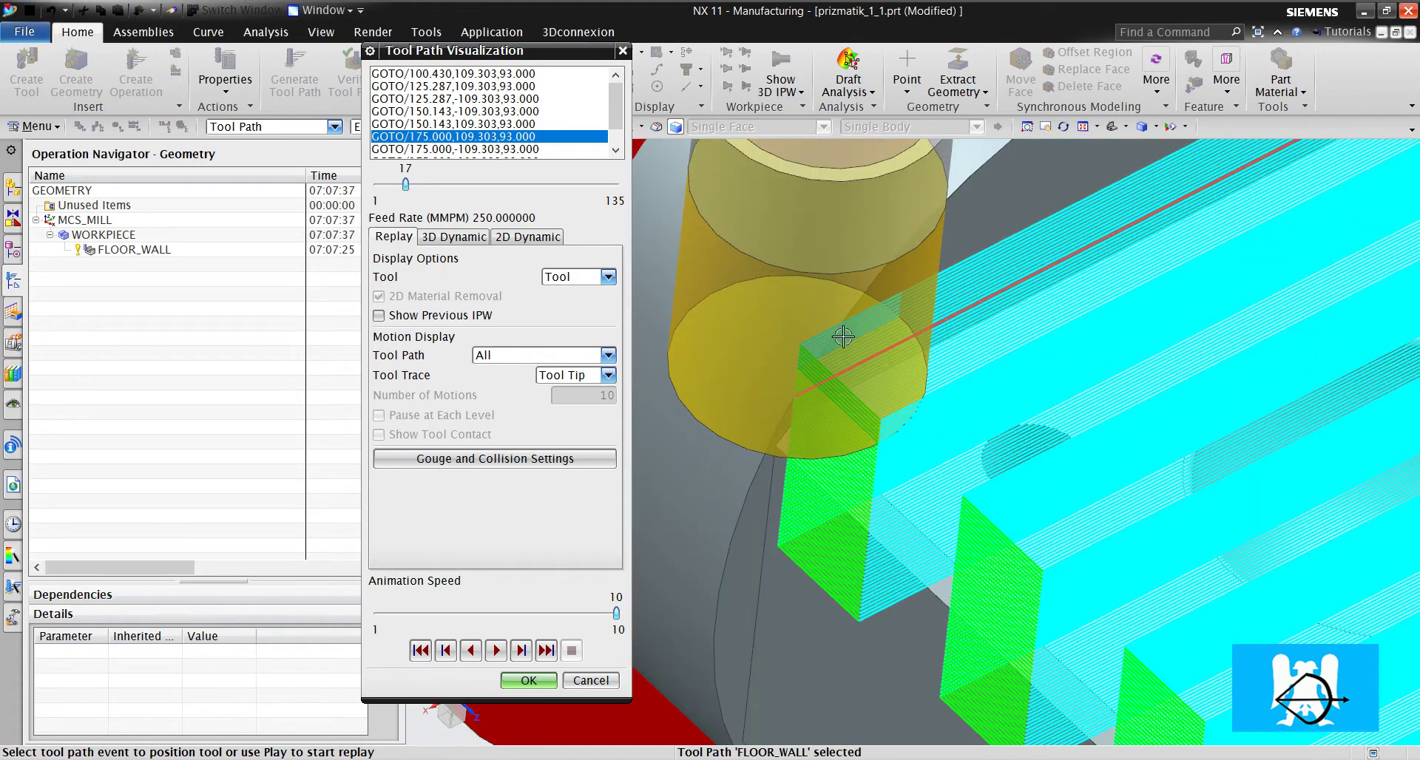
{"action": "left_click", "coordinate": [551, 680]}
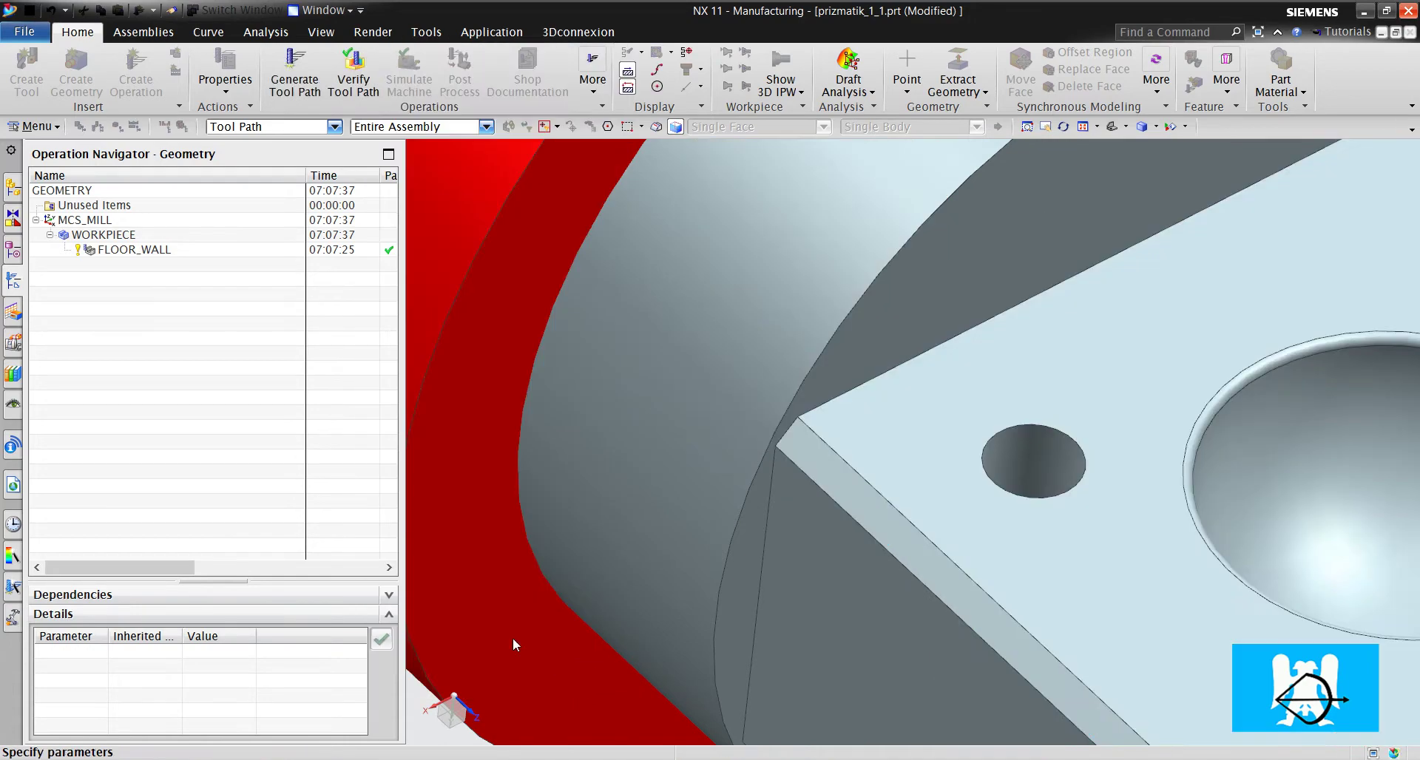
{"action": "left_click", "coordinate": [584, 743]}
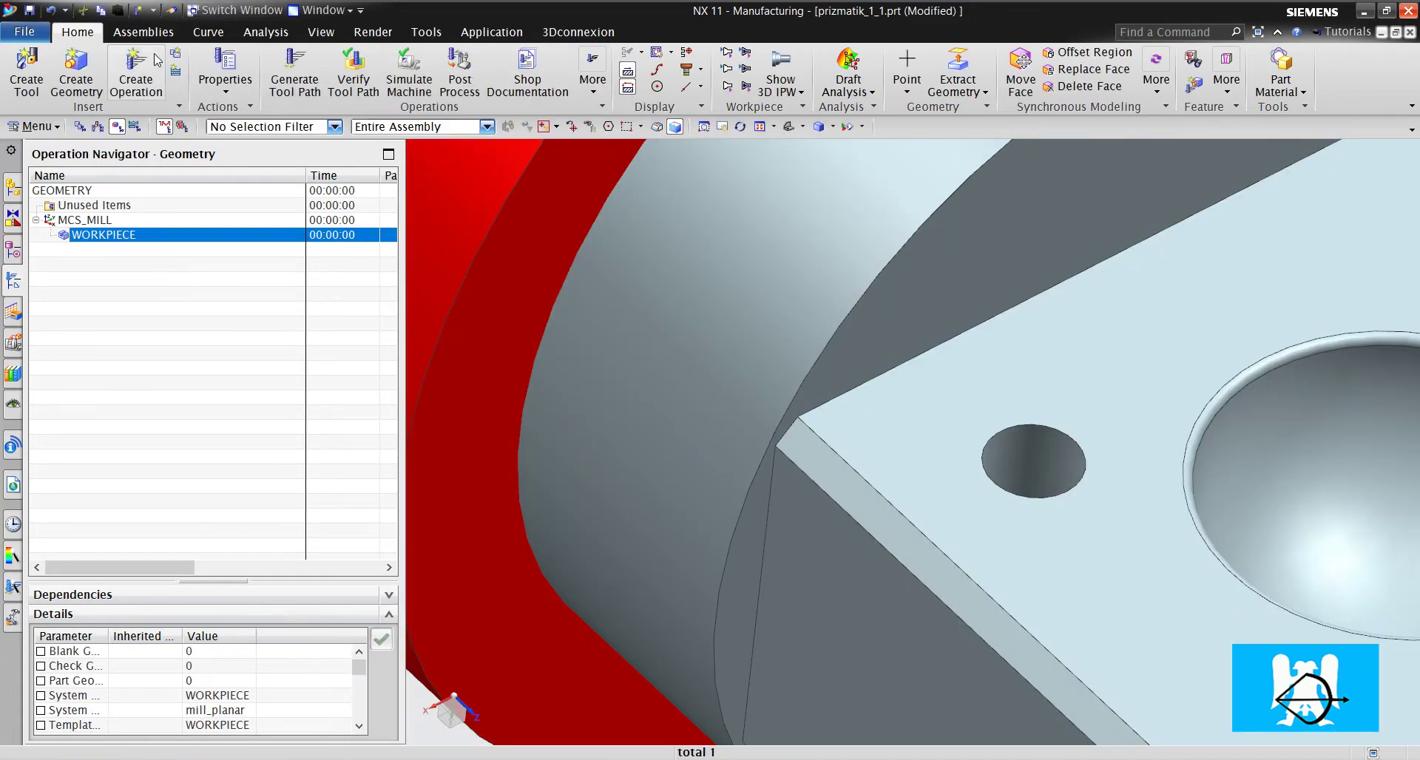
Step: Create a Floor and Wall with IPW operation and specify the part's flat top face as its cut area floor
{"action": "left_click", "coordinate": [136, 74]}
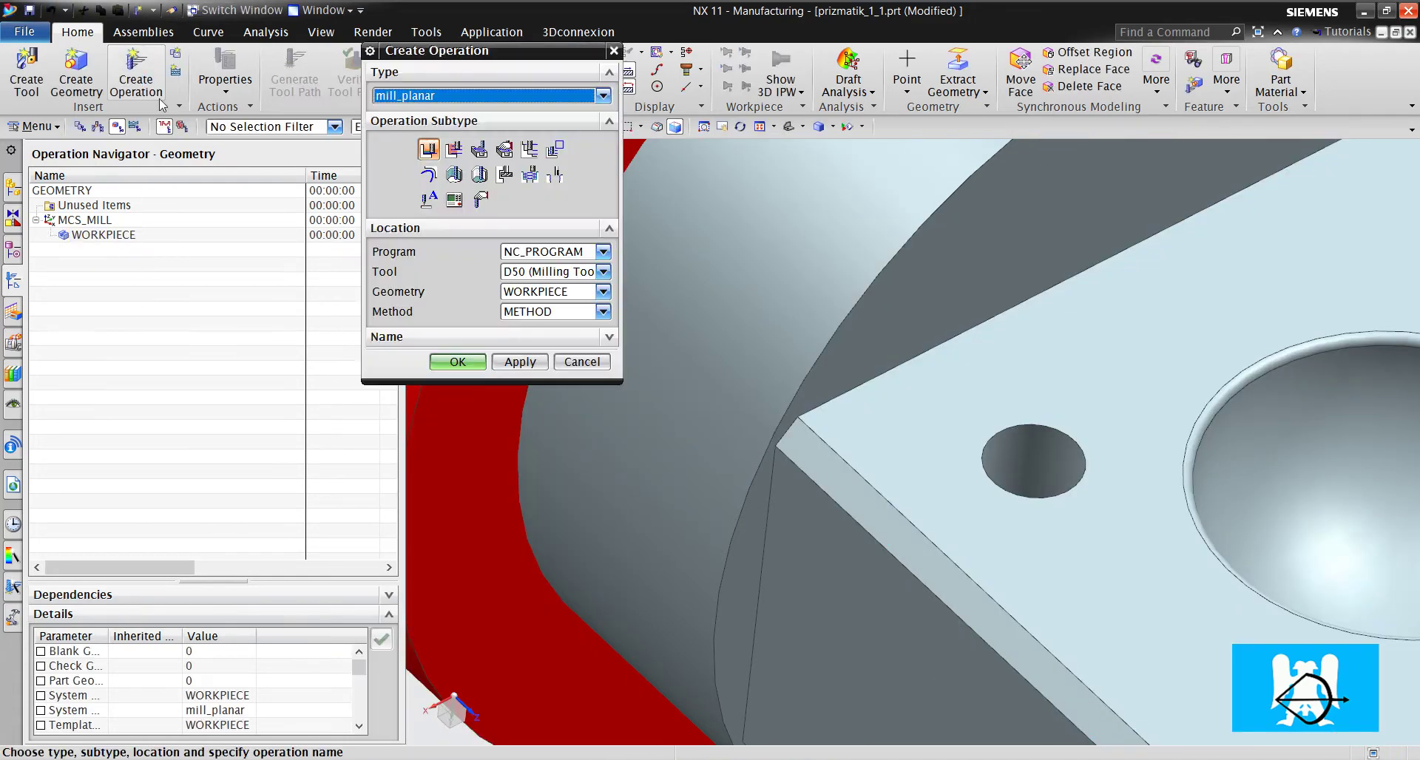
{"action": "left_click", "coordinate": [453, 150]}
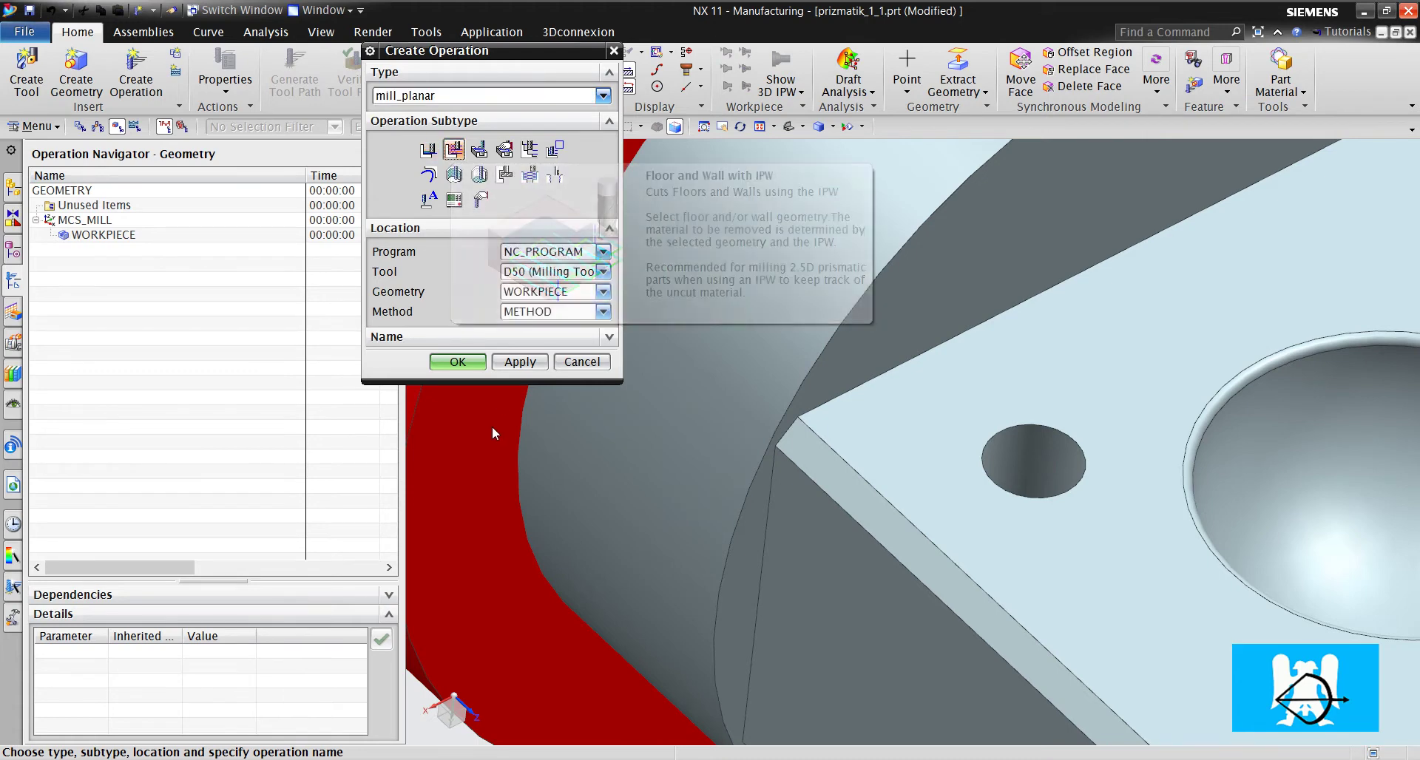
{"action": "left_click", "coordinate": [459, 362]}
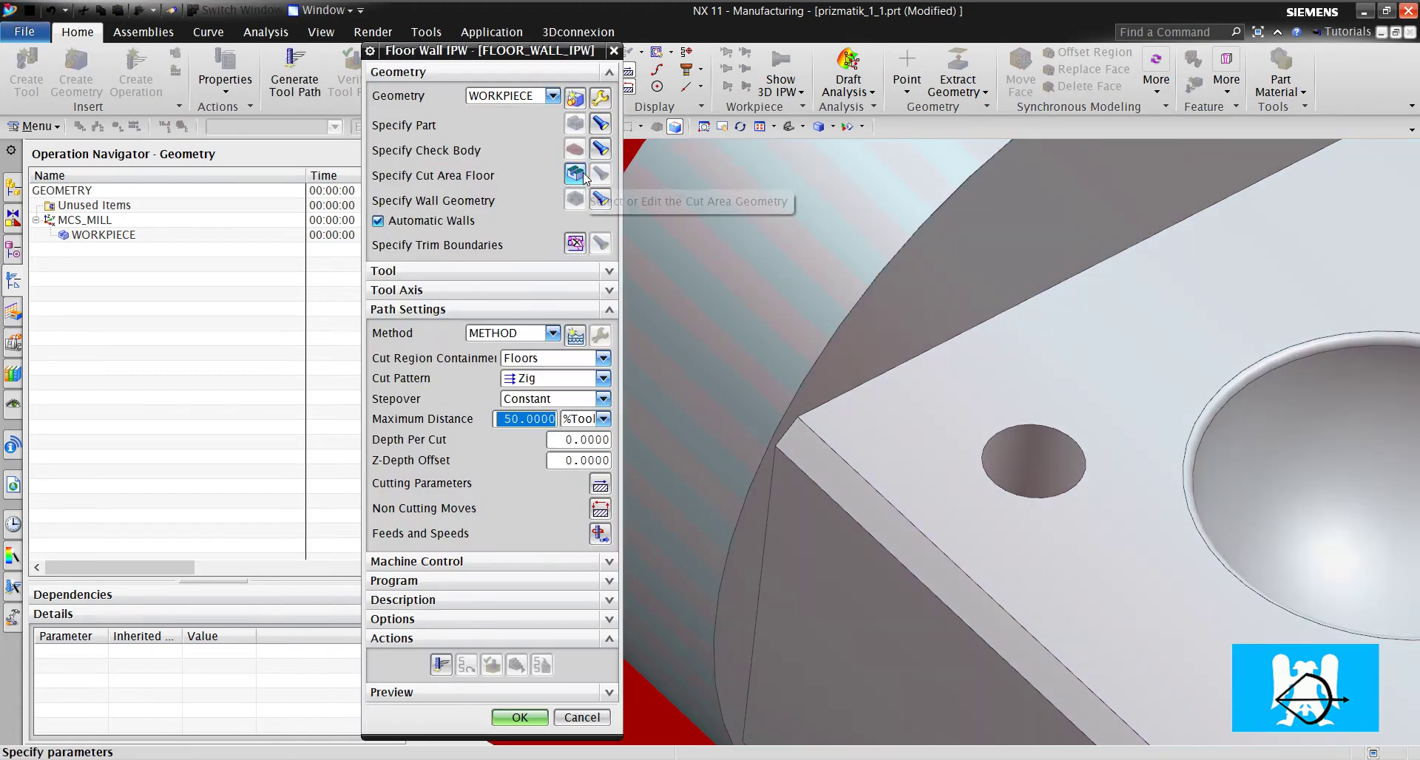
{"action": "left_click", "coordinate": [1062, 352]}
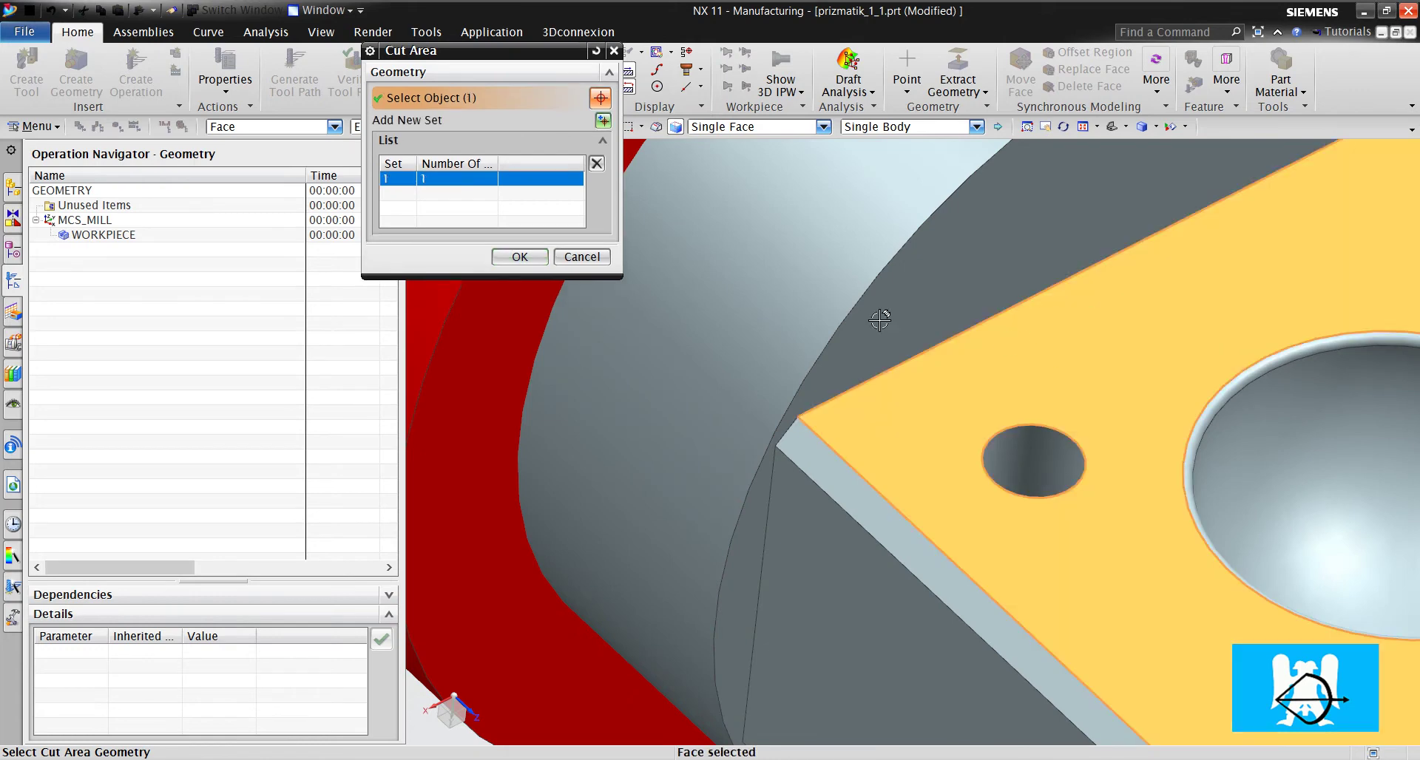
{"action": "left_click", "coordinate": [531, 261]}
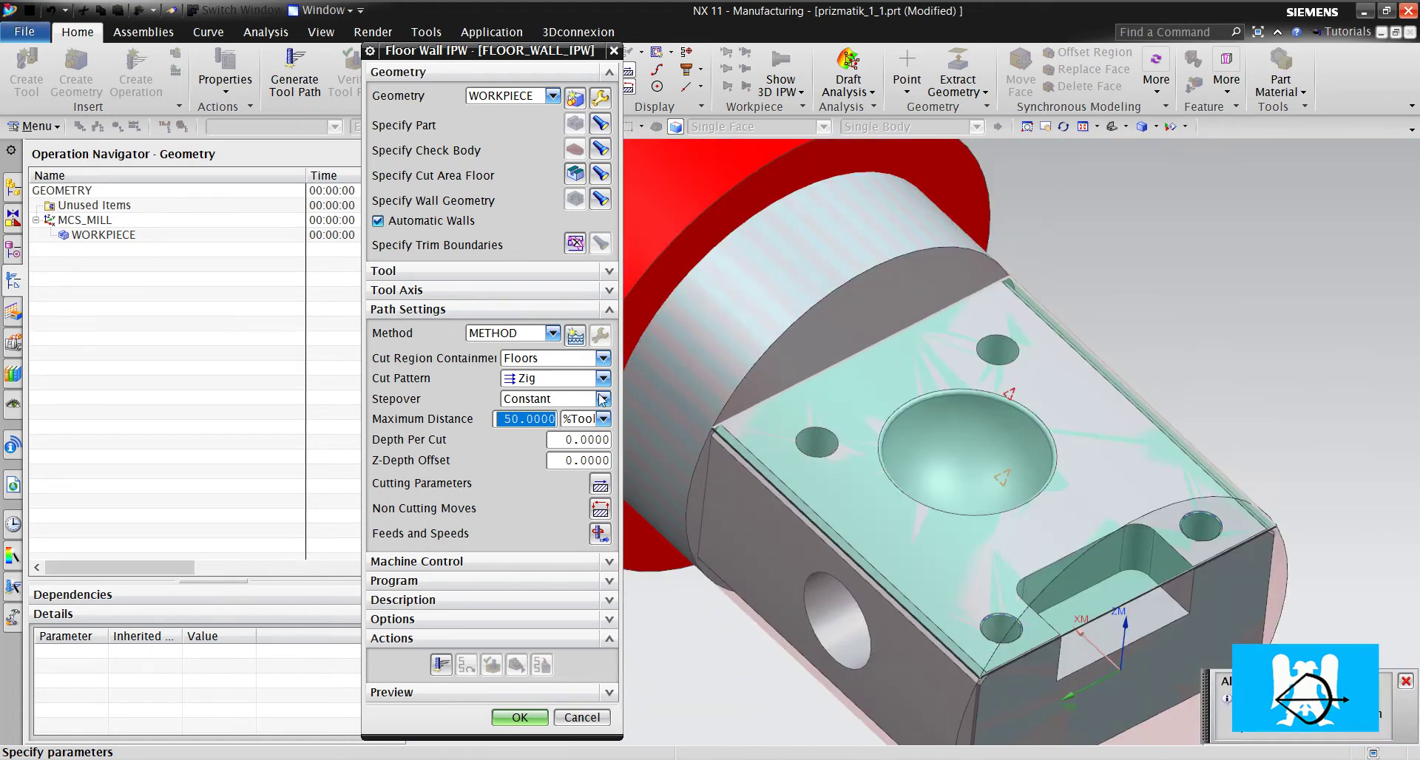
Step: Set the Zig Zag cut pattern and a depth per cut of 1, and generate the Floor Wall IPW tool path
{"action": "left_click", "coordinate": [604, 378]}
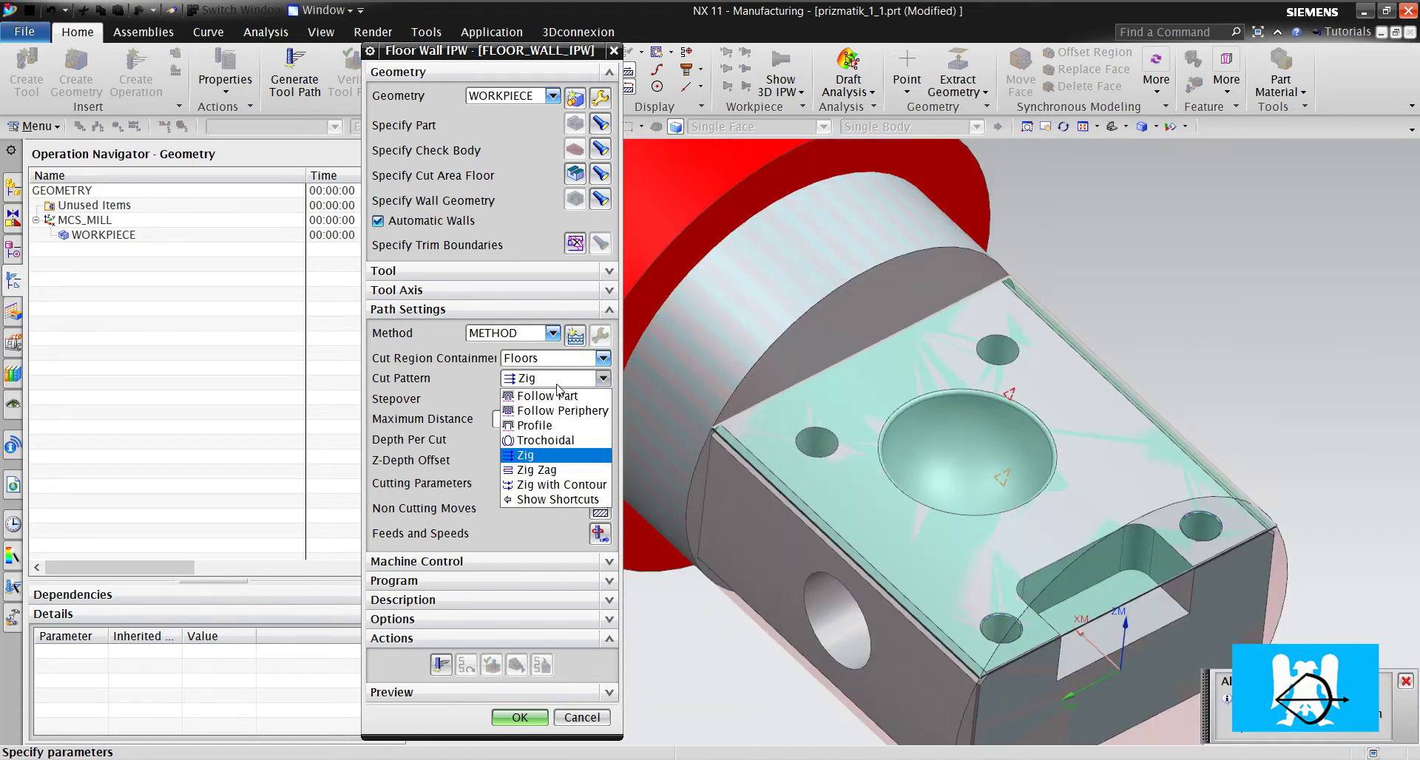
{"action": "left_click", "coordinate": [559, 471]}
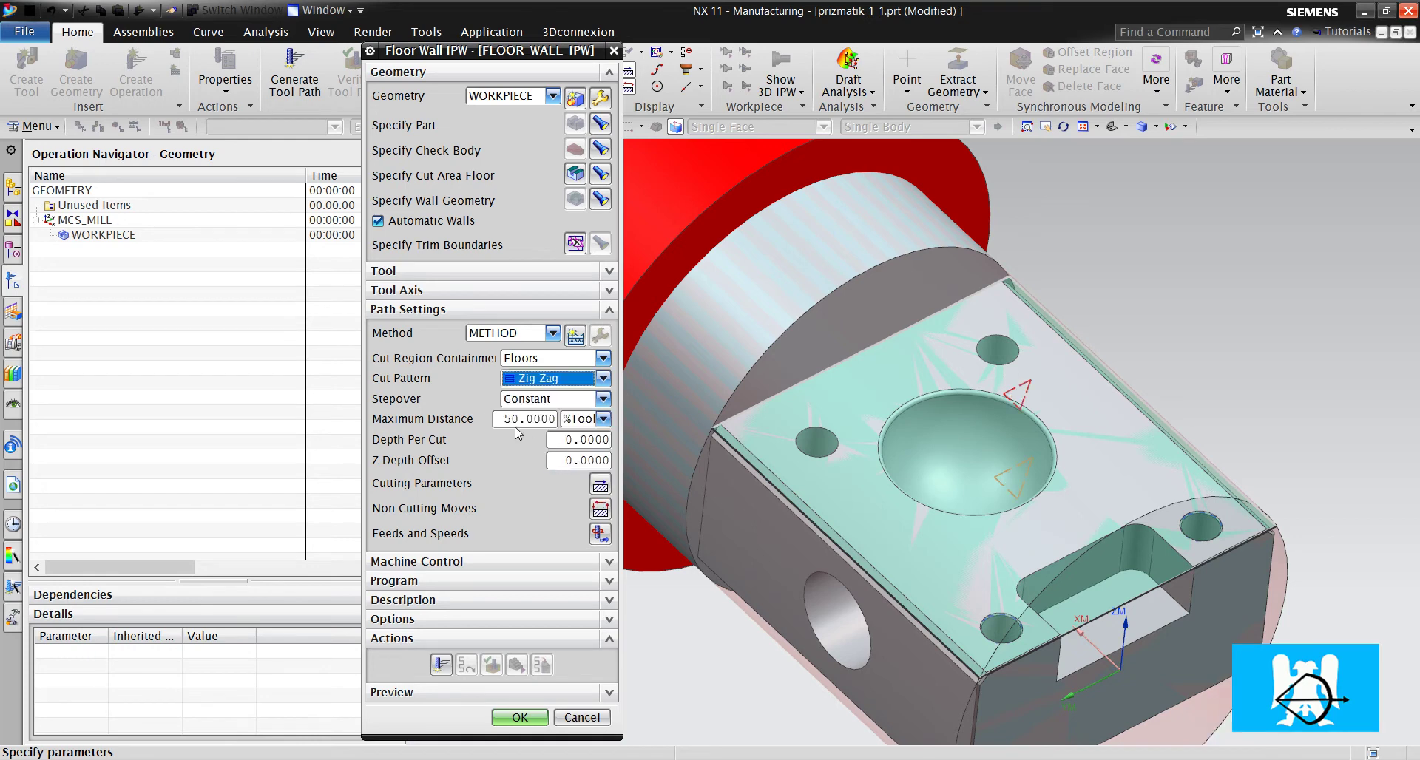
{"action": "left_click", "coordinate": [583, 440]}
{"action": "type", "text": "1"}
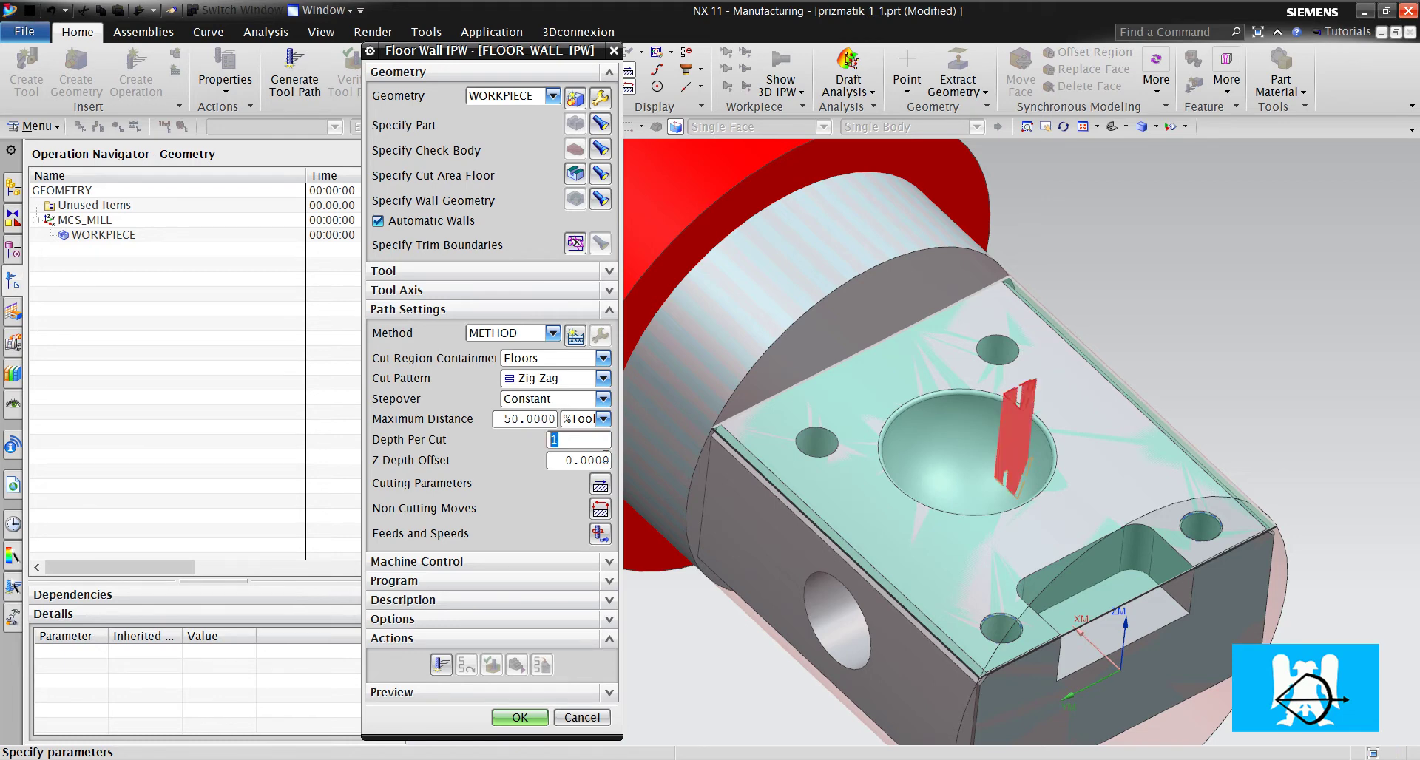
{"action": "left_click", "coordinate": [448, 664]}
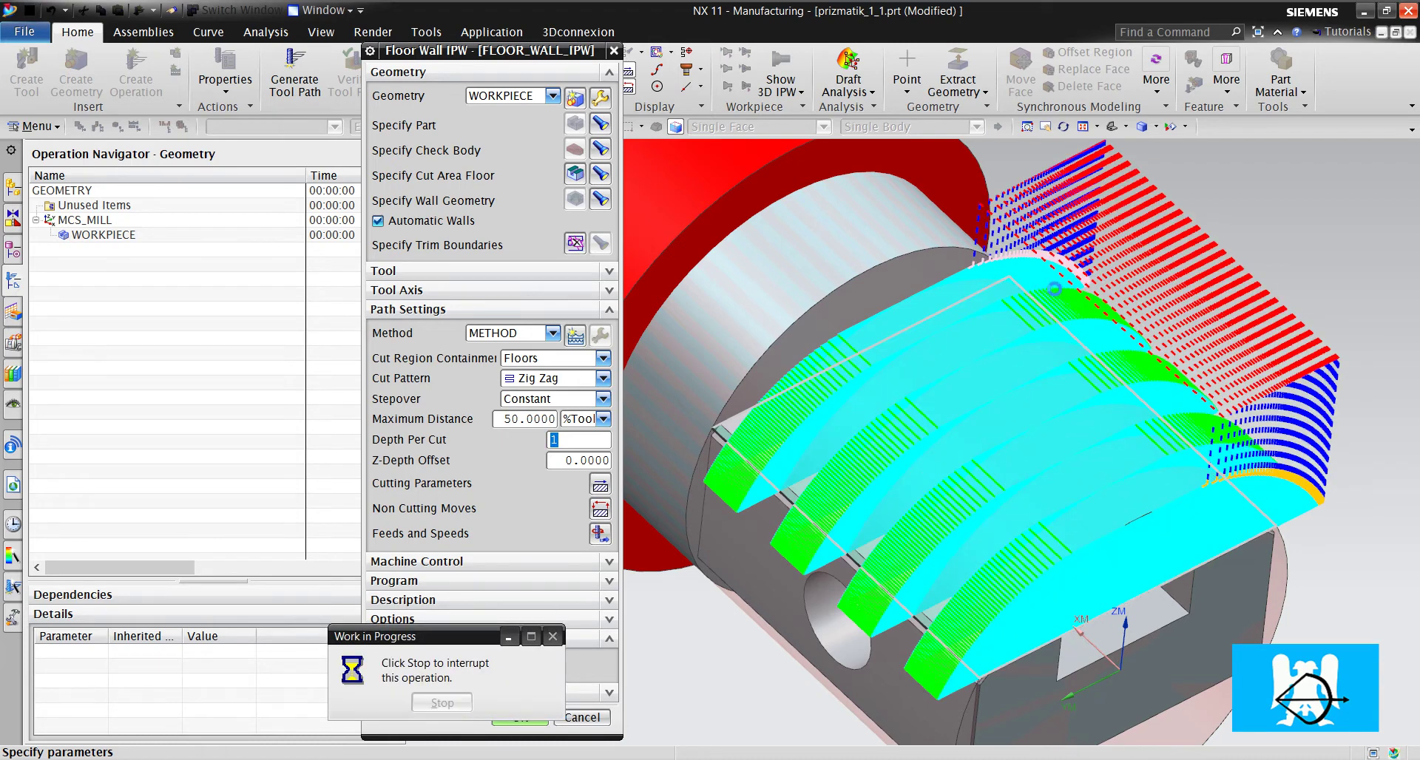
{"action": "scroll", "coordinate": [1256, 366], "scroll_direction": "up", "scroll_amount": 4}
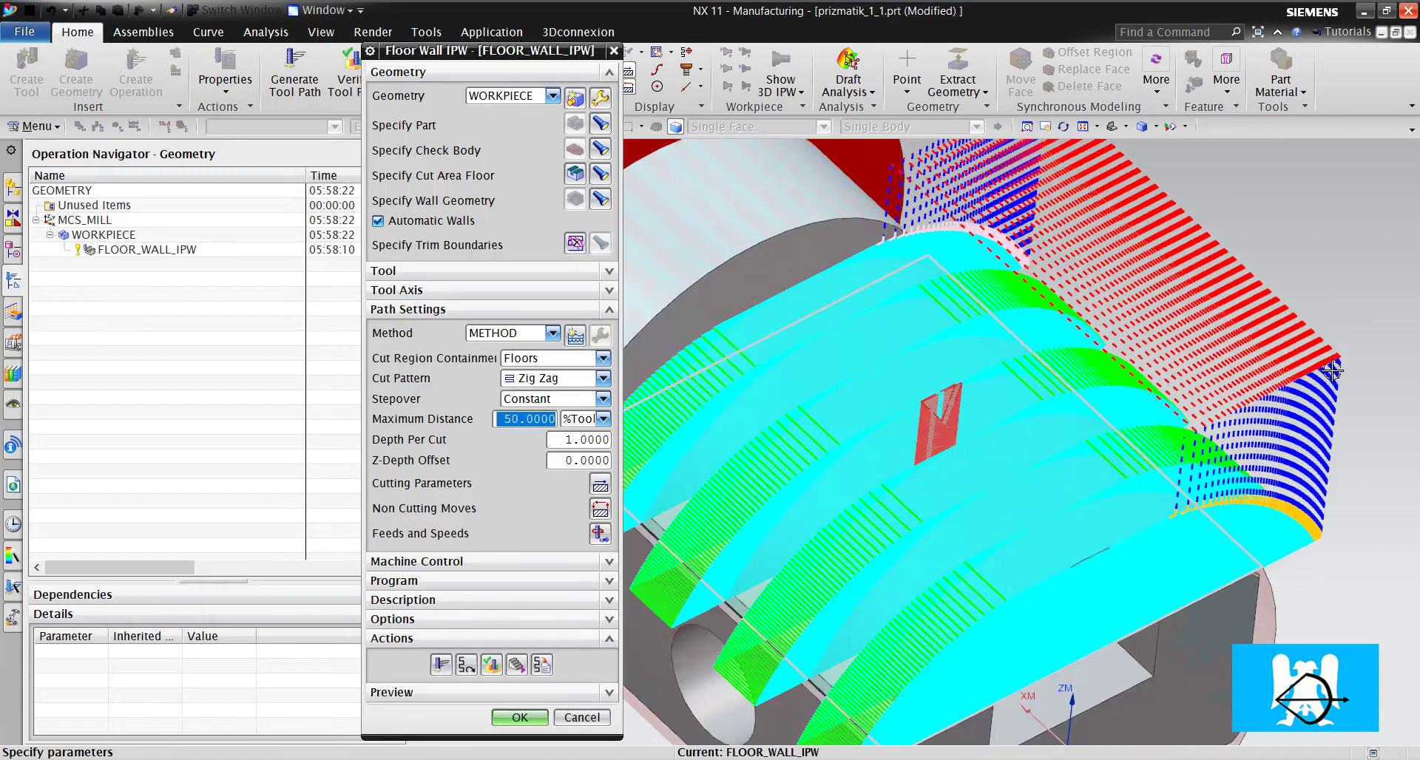
Step: In the operation's non cutting moves, set the open area engage height to 0 mm
{"action": "middle_click_drag", "start_coordinate": [1236, 336], "coordinate": [1036, 329]}
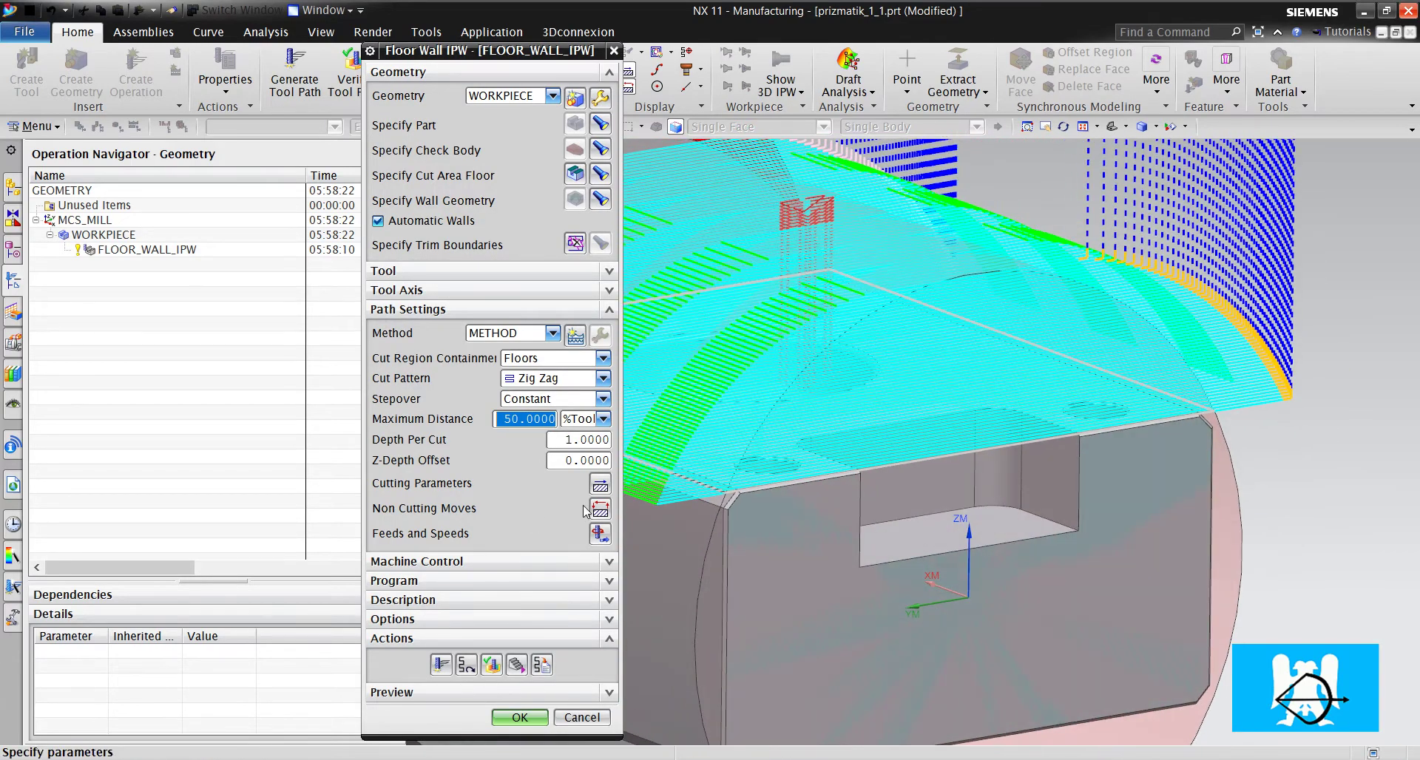
{"action": "middle_click", "coordinate": [462, 223]}
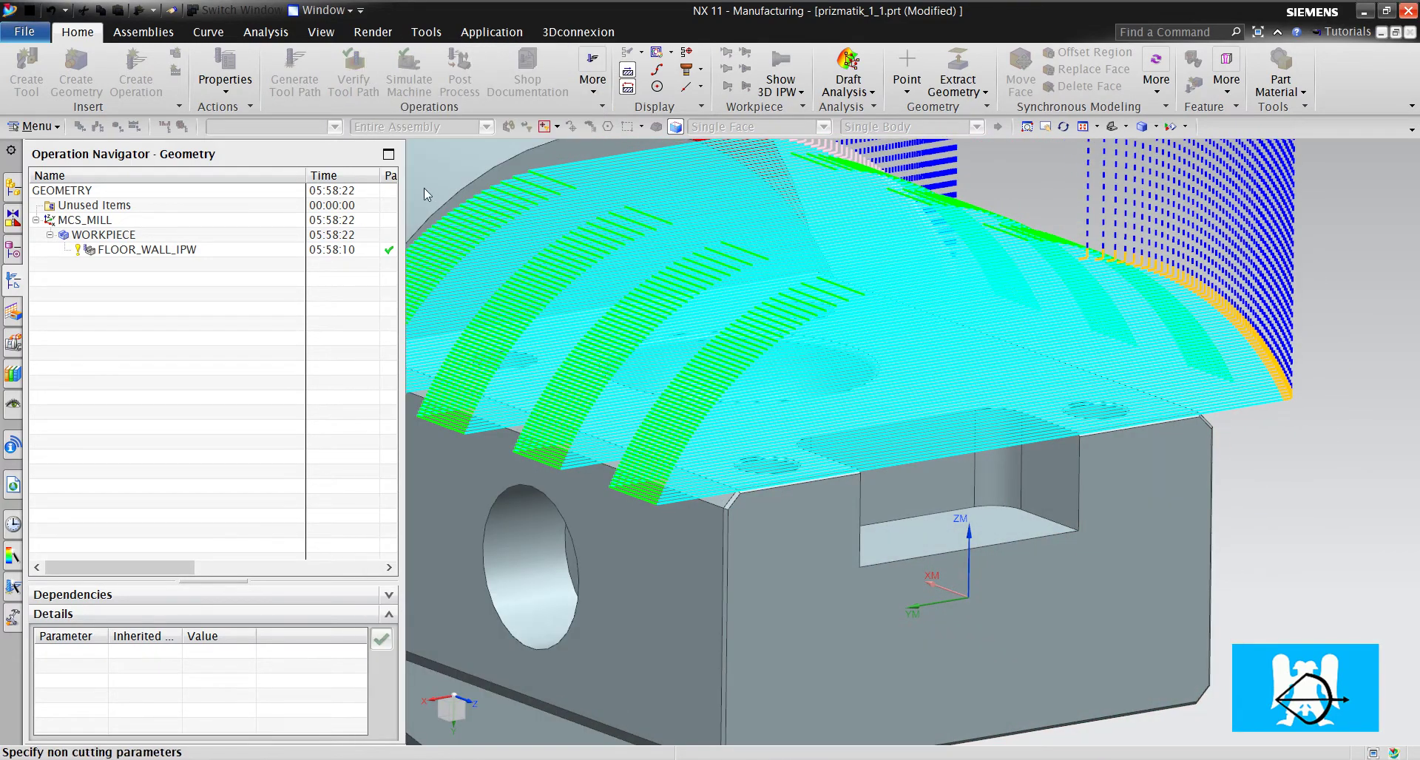
{"action": "double_click", "coordinate": [560, 391]}
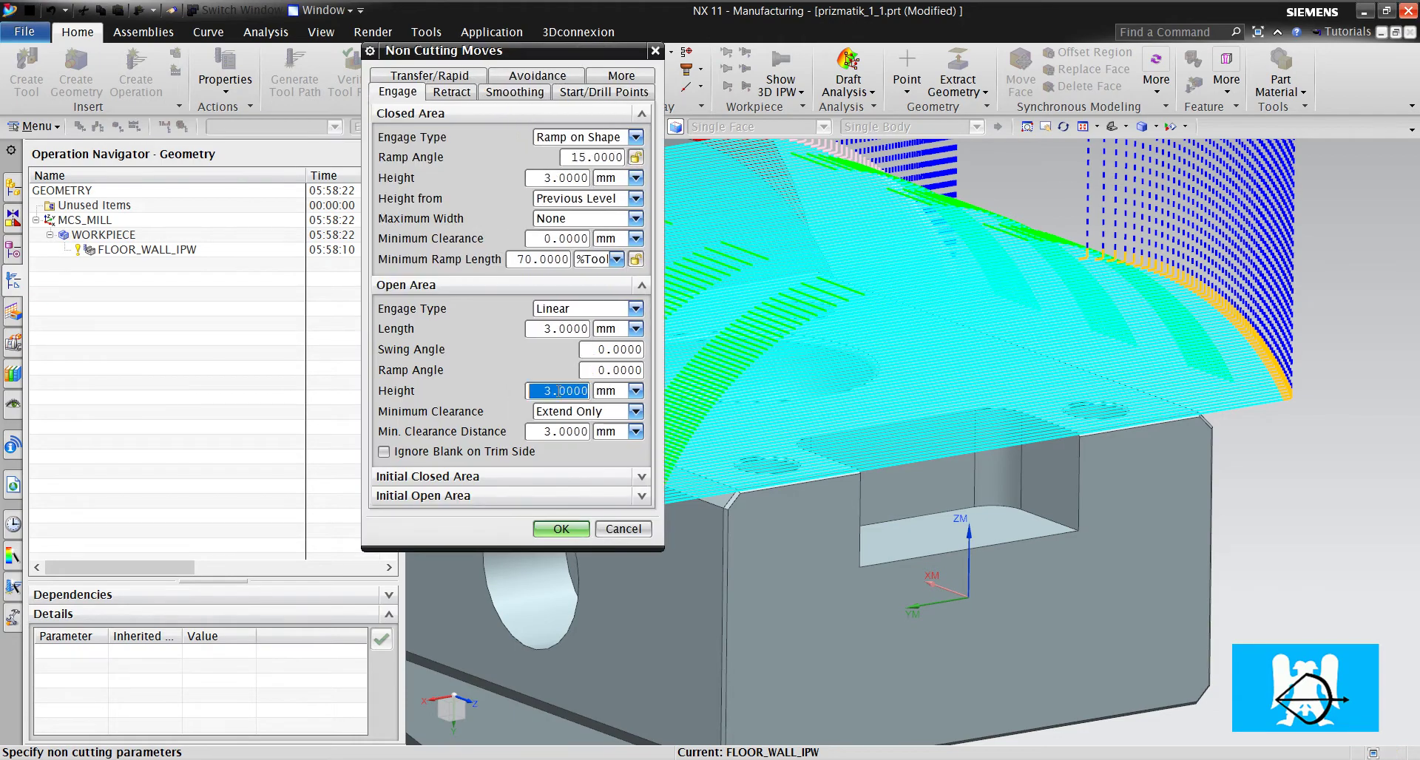
{"action": "type", "text": "0"}
Step: Set the transfer type to Direct/Previous both between and within regions, and regenerate the Floor Wall IPW tool path
{"action": "left_click", "coordinate": [429, 76]}
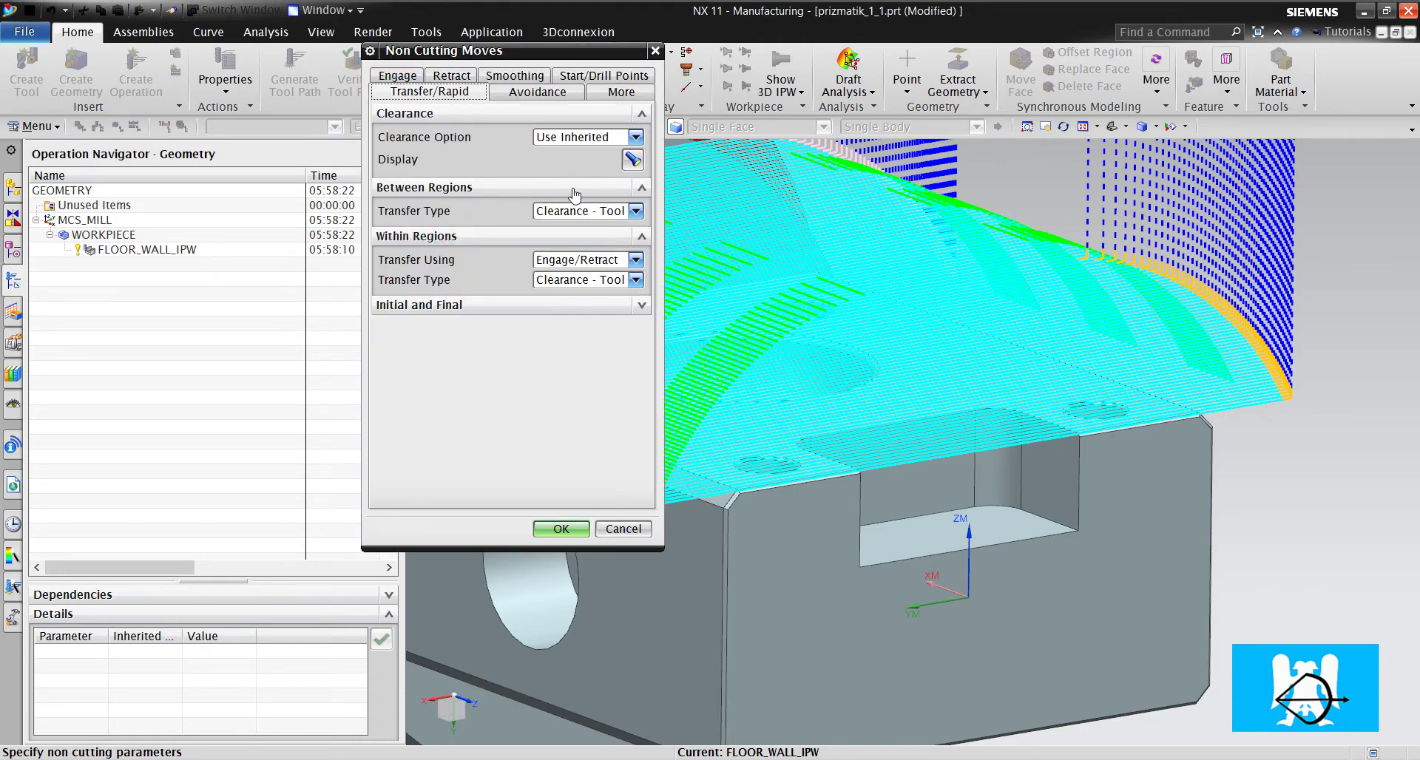
{"action": "left_click", "coordinate": [574, 211]}
{"action": "left_click", "coordinate": [580, 303]}
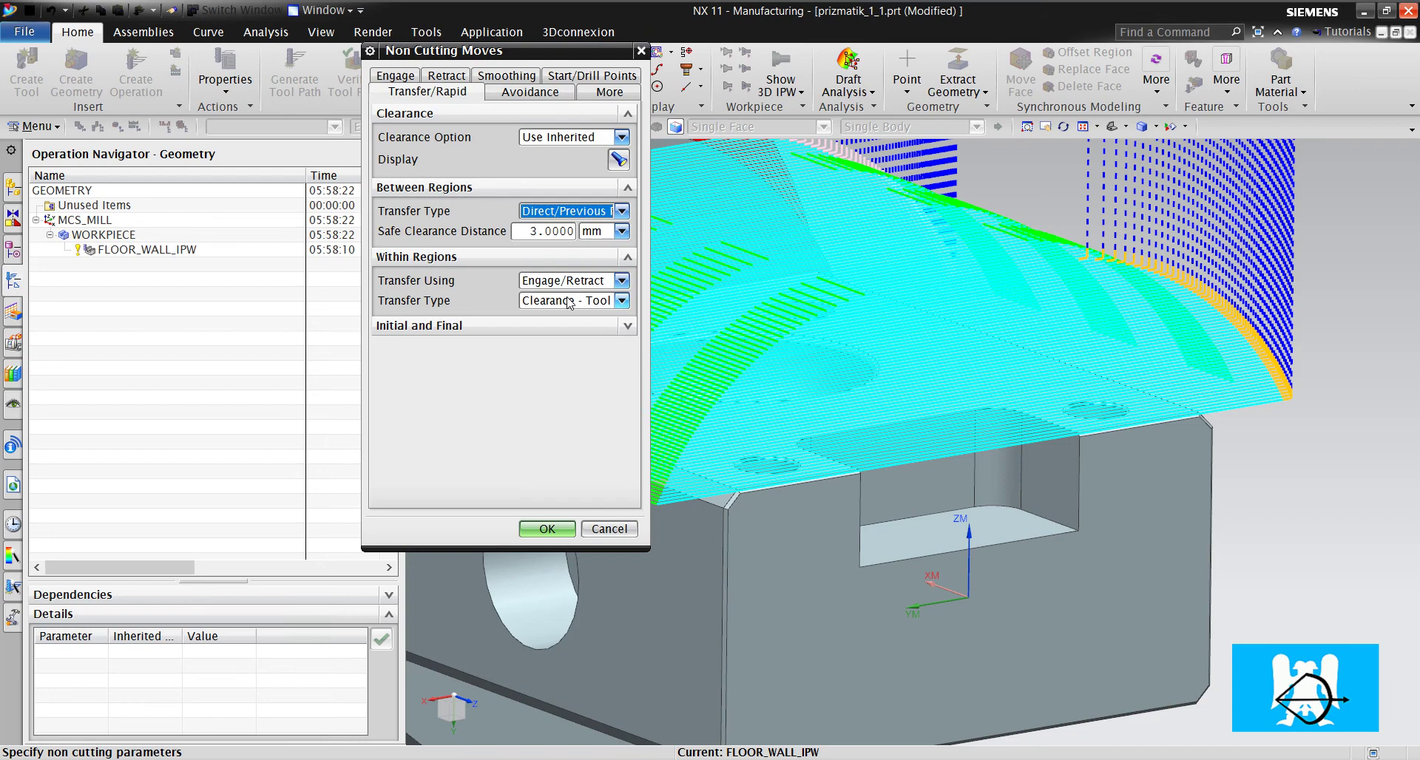
{"action": "left_click", "coordinate": [569, 303]}
{"action": "left_click", "coordinate": [574, 315]}
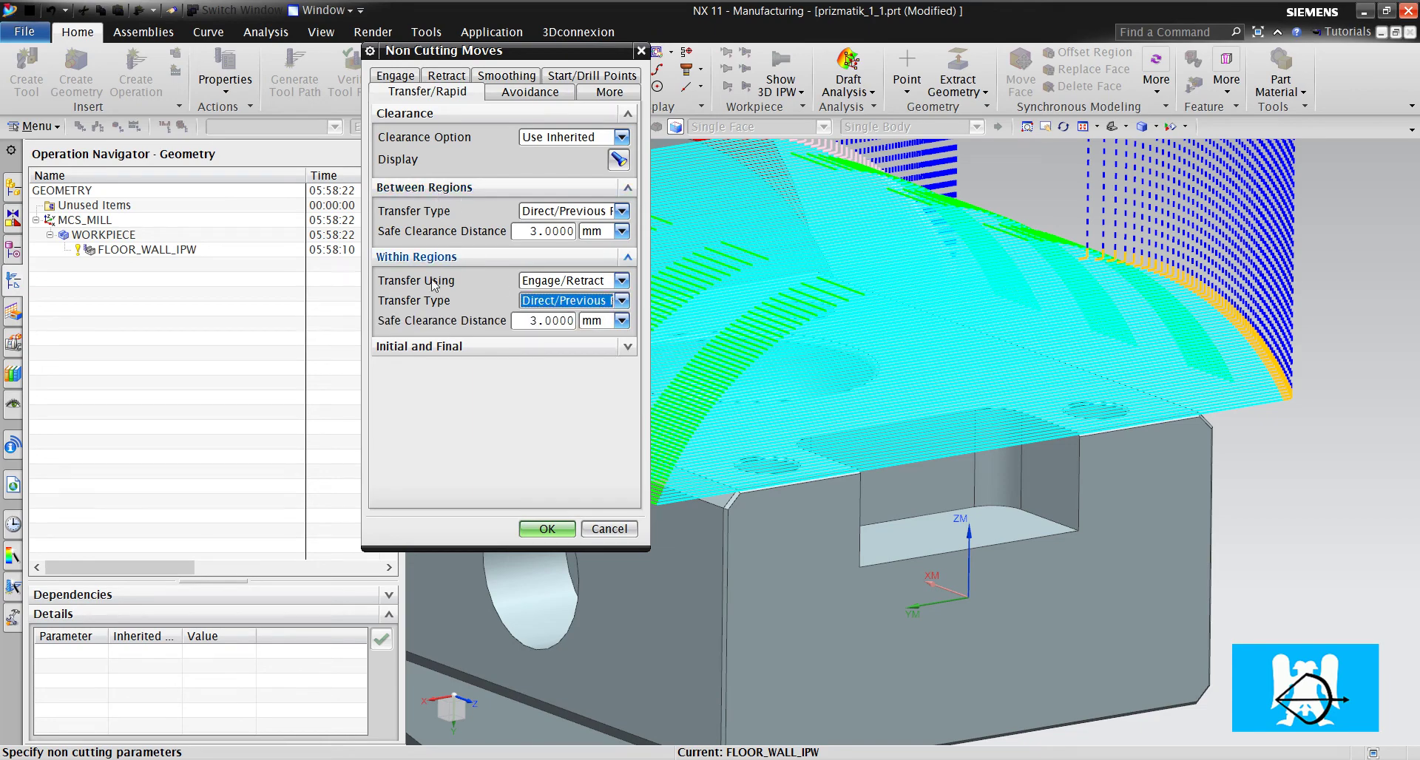
{"action": "left_click", "coordinate": [547, 529]}
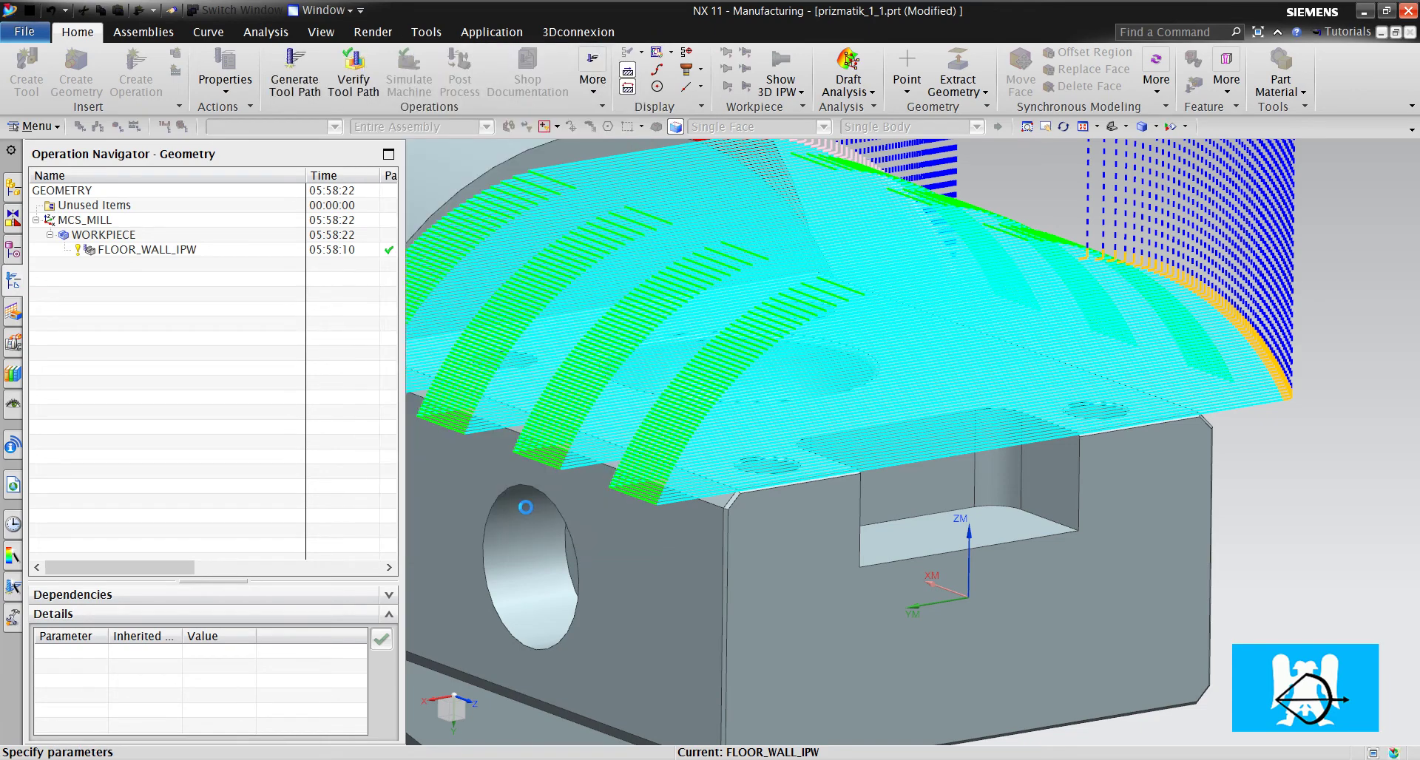
{"action": "left_click", "coordinate": [441, 654]}
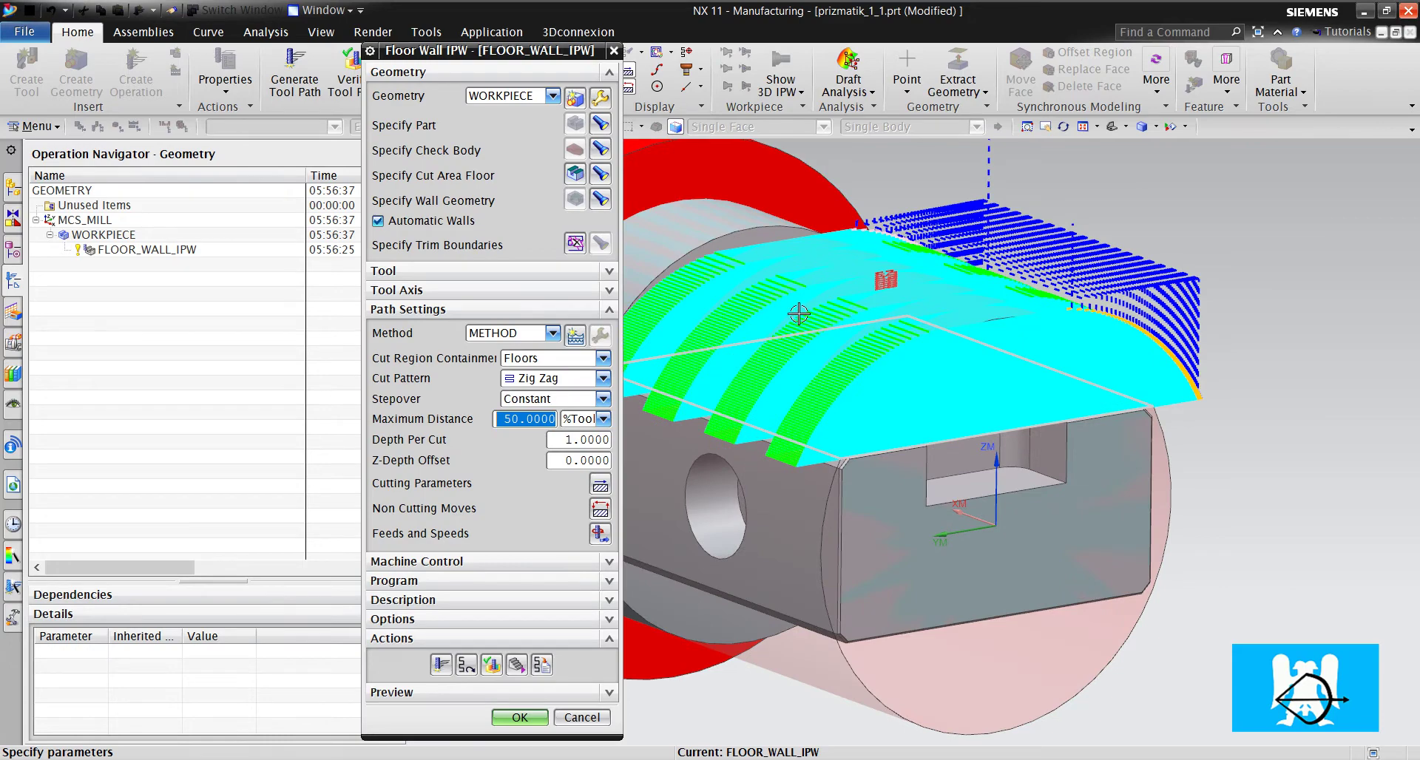
Step: Set the maximum stepover distance to 90 % of the tool and regenerate the tool path
{"action": "middle_click_drag", "start_coordinate": [798, 315], "coordinate": [735, 282]}
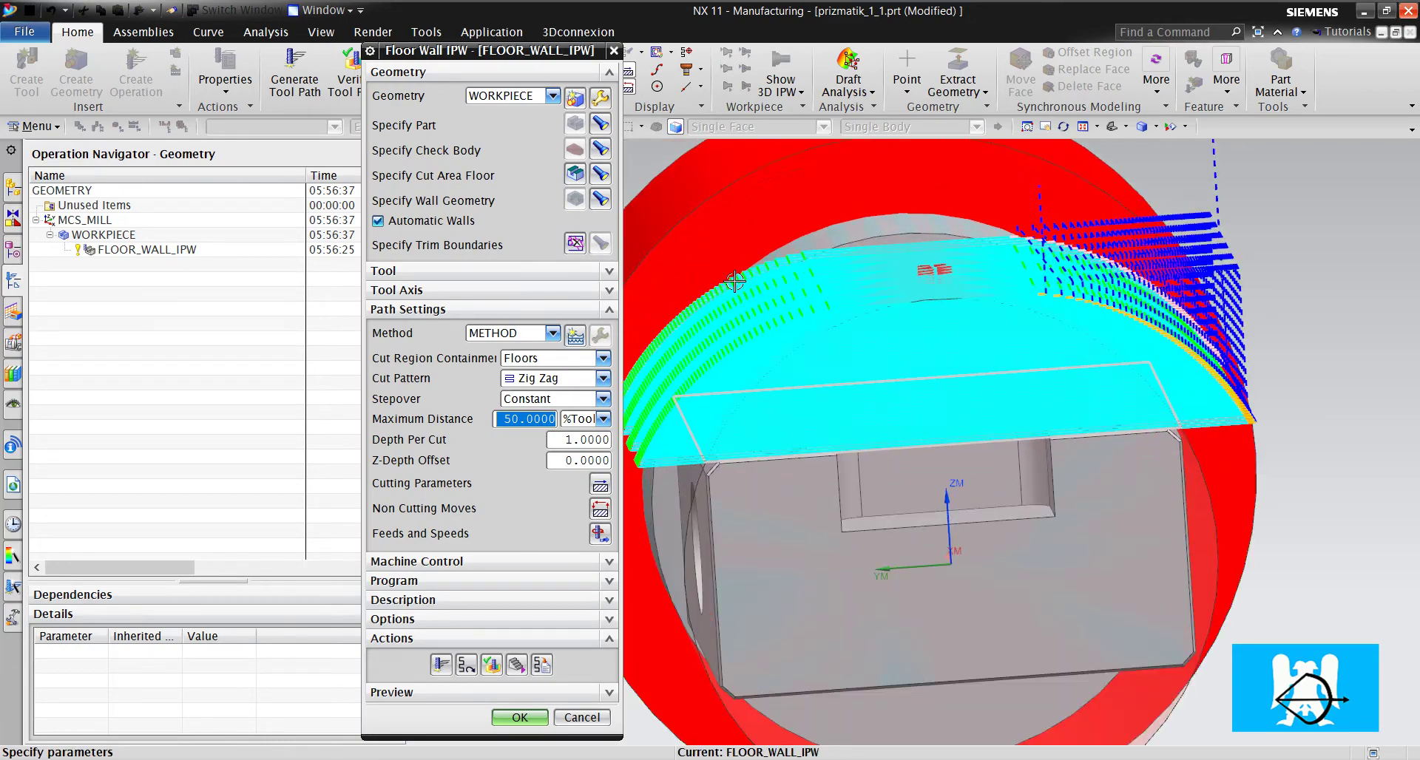
{"action": "scroll", "coordinate": [740, 277], "scroll_direction": "down", "scroll_amount": 3}
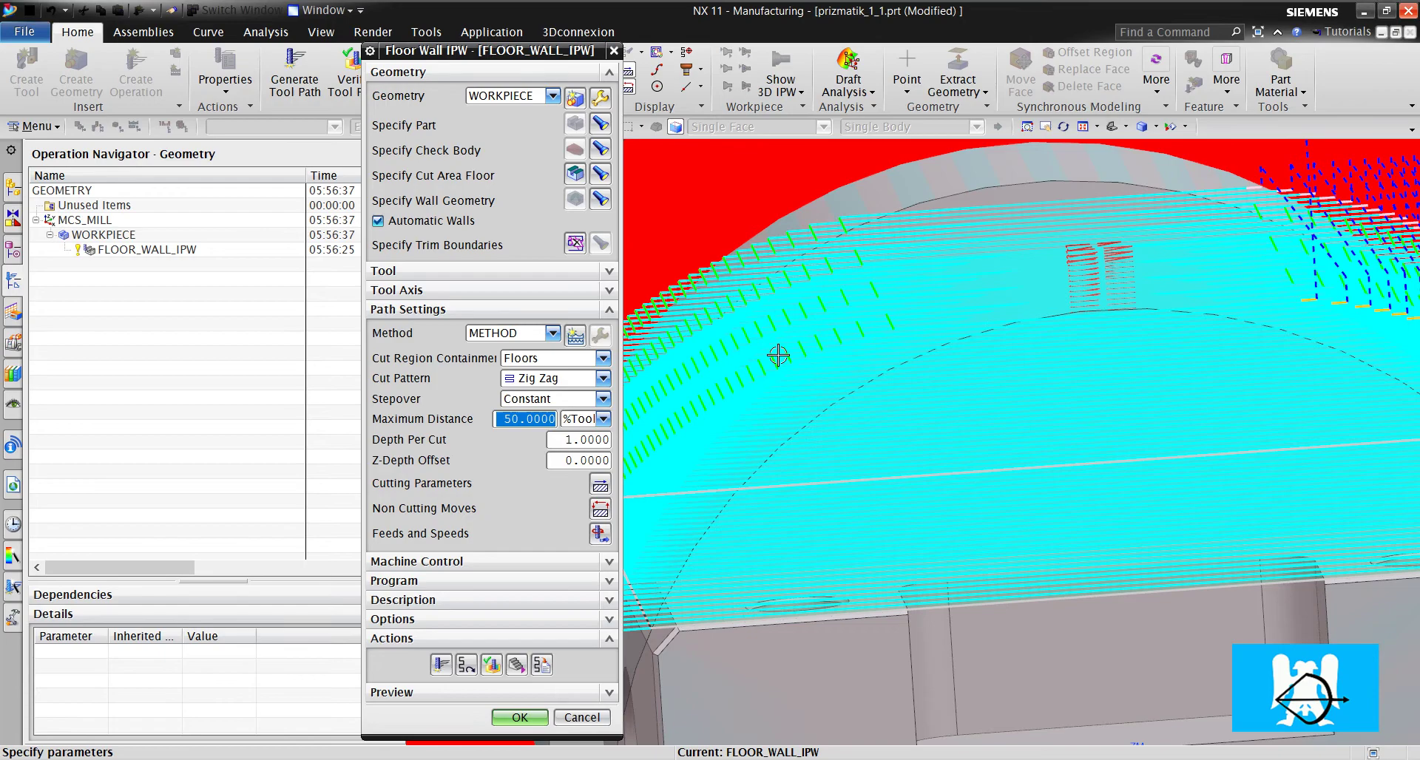
{"action": "scroll", "coordinate": [962, 328], "scroll_direction": "up", "scroll_amount": 2}
{"action": "middle_click_drag", "start_coordinate": [948, 306], "coordinate": [1023, 449]}
{"action": "scroll", "coordinate": [918, 430], "scroll_direction": "down", "scroll_amount": 2}
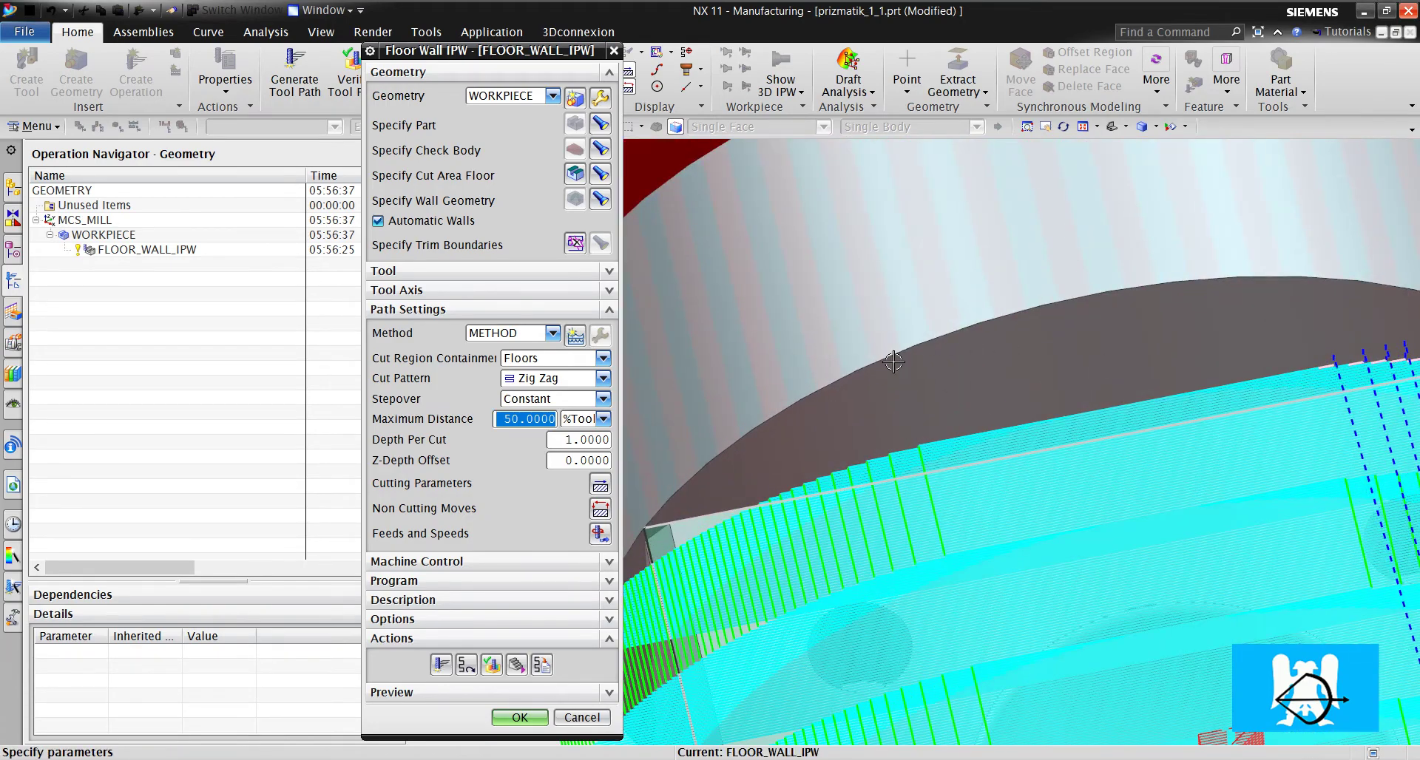
{"action": "scroll", "coordinate": [893, 361], "scroll_direction": "up", "scroll_amount": 3}
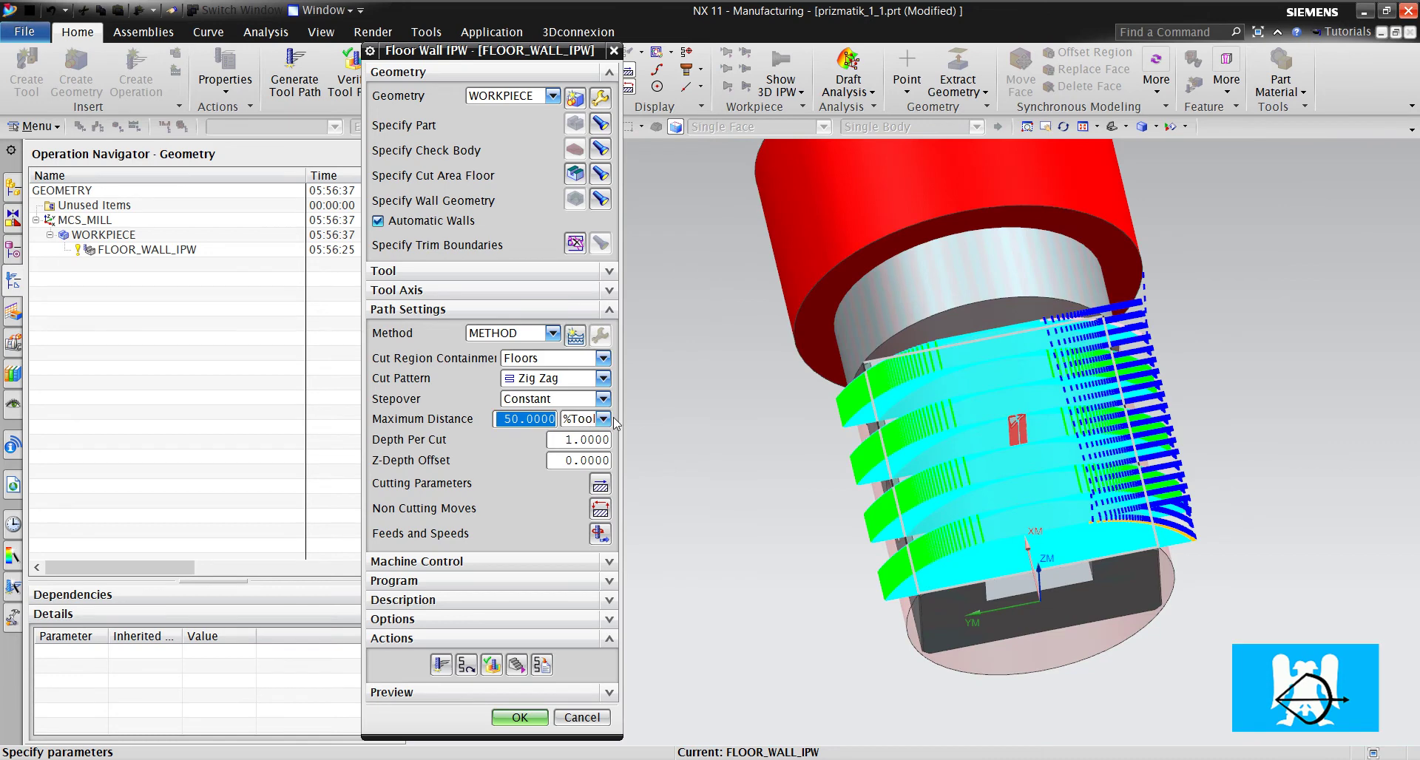
{"action": "type", "text": "90"}
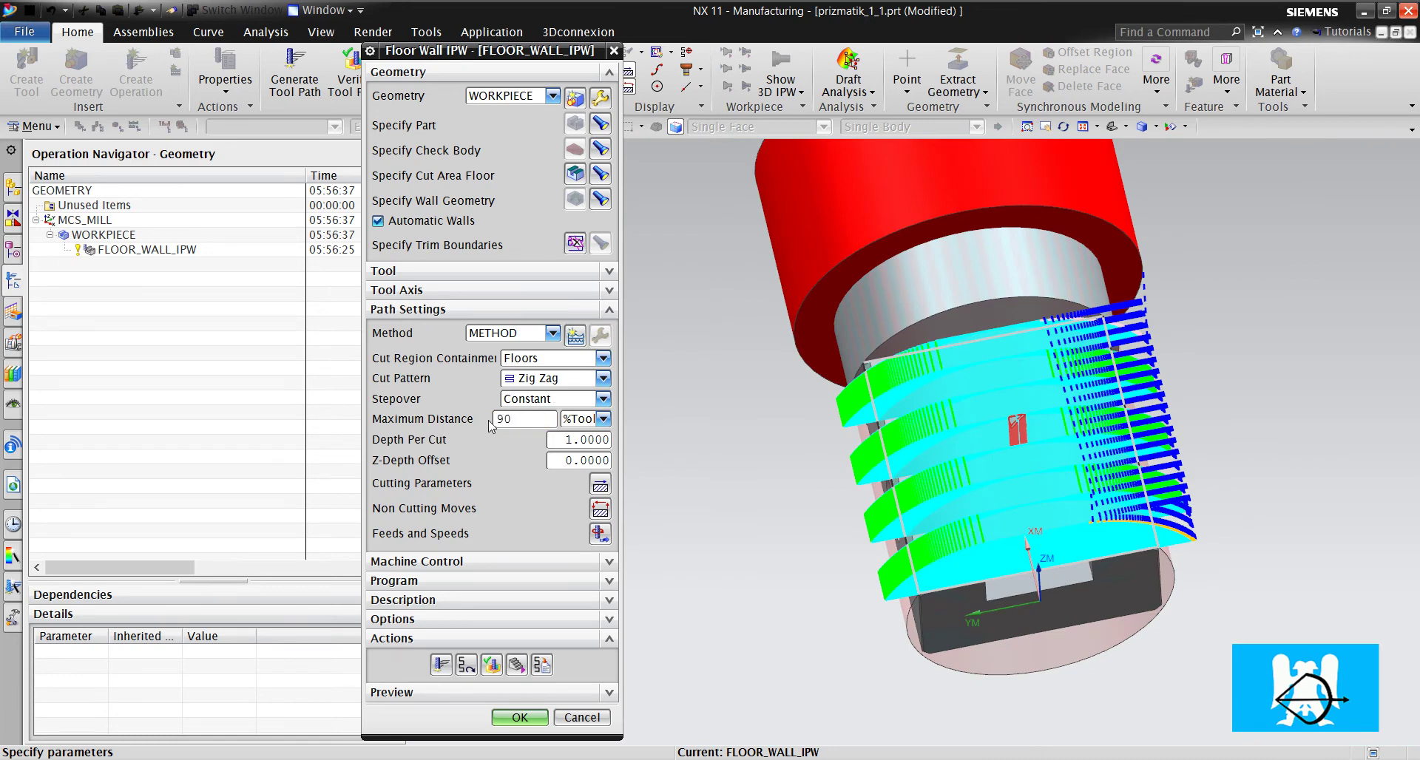
{"action": "left_click", "coordinate": [442, 665]}
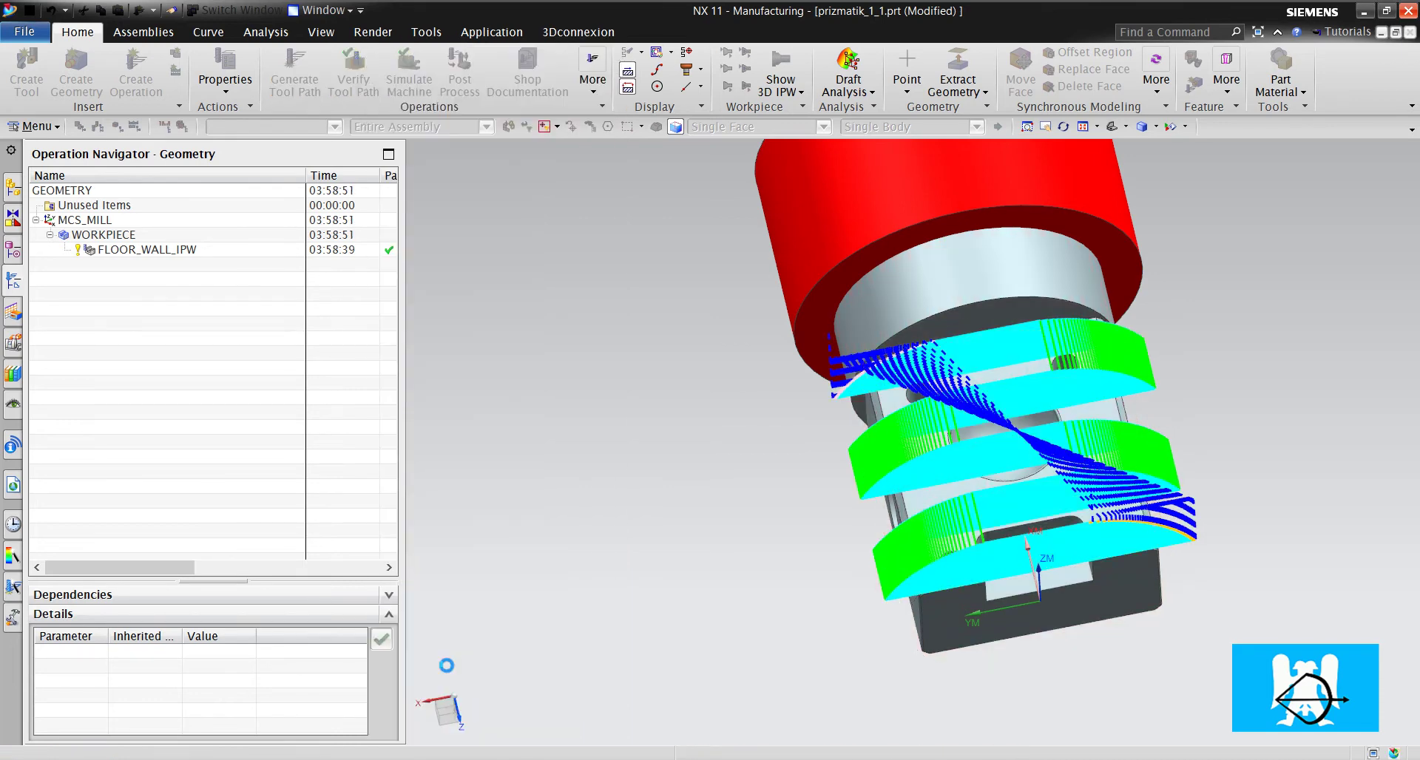
Step: Verify the tool path with a 3D Dynamic material removal simulation at animation speed 7, and accept the operation
{"action": "scroll", "coordinate": [1101, 371], "scroll_direction": "up", "scroll_amount": 4}
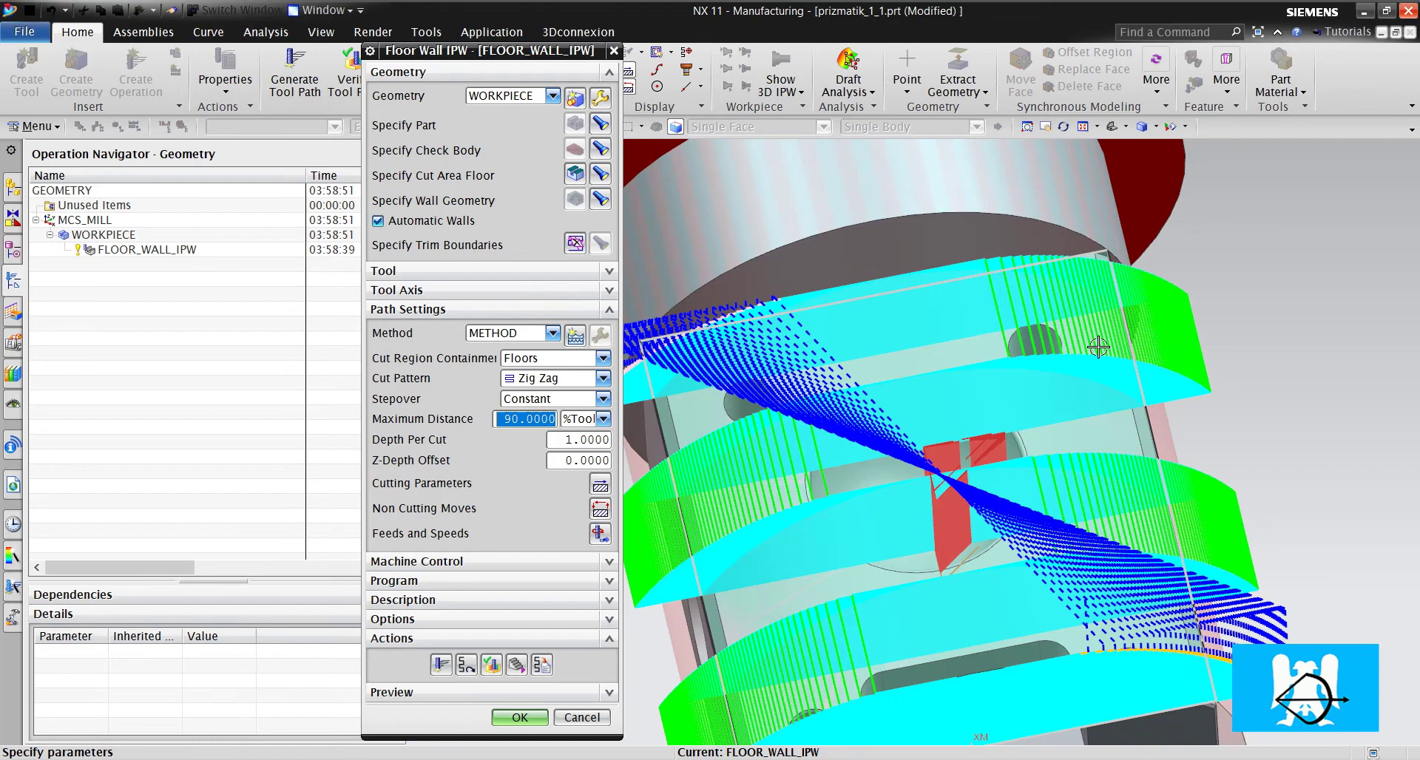
{"action": "scroll", "coordinate": [1100, 342], "scroll_direction": "up", "scroll_amount": 1}
{"action": "middle_click_drag", "start_coordinate": [1106, 342], "coordinate": [978, 371]}
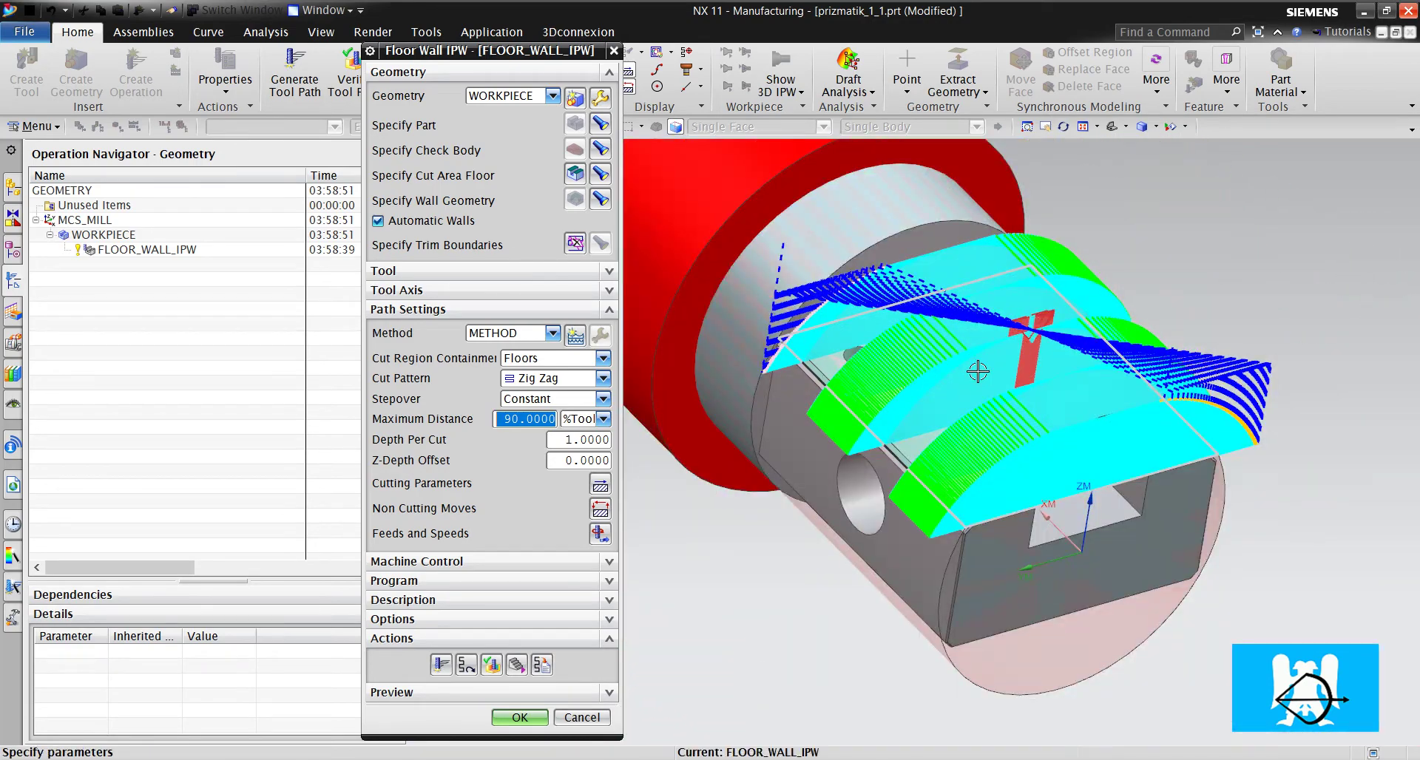
{"action": "left_click", "coordinate": [491, 664]}
{"action": "left_click", "coordinate": [453, 237]}
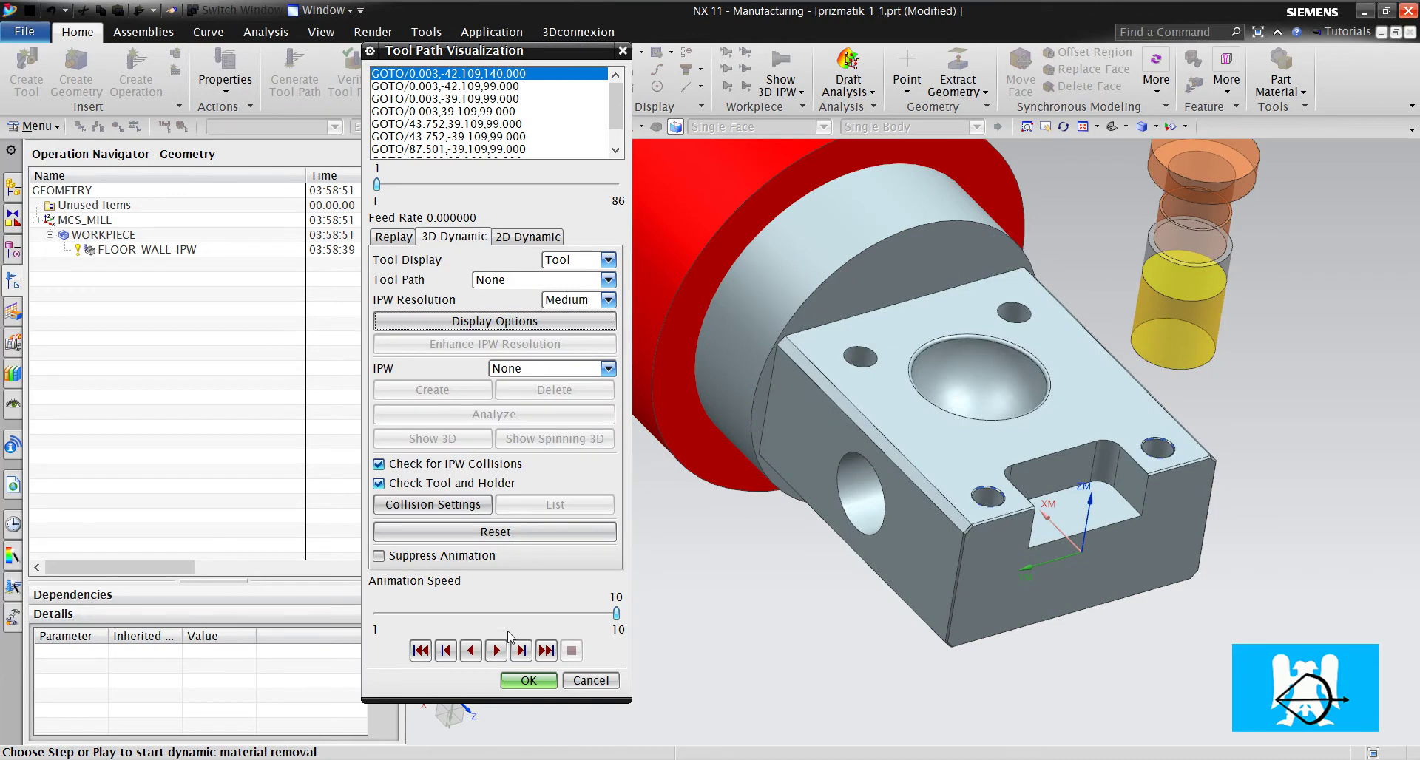
{"action": "left_click", "coordinate": [489, 614]}
{"action": "left_click", "coordinate": [496, 651]}
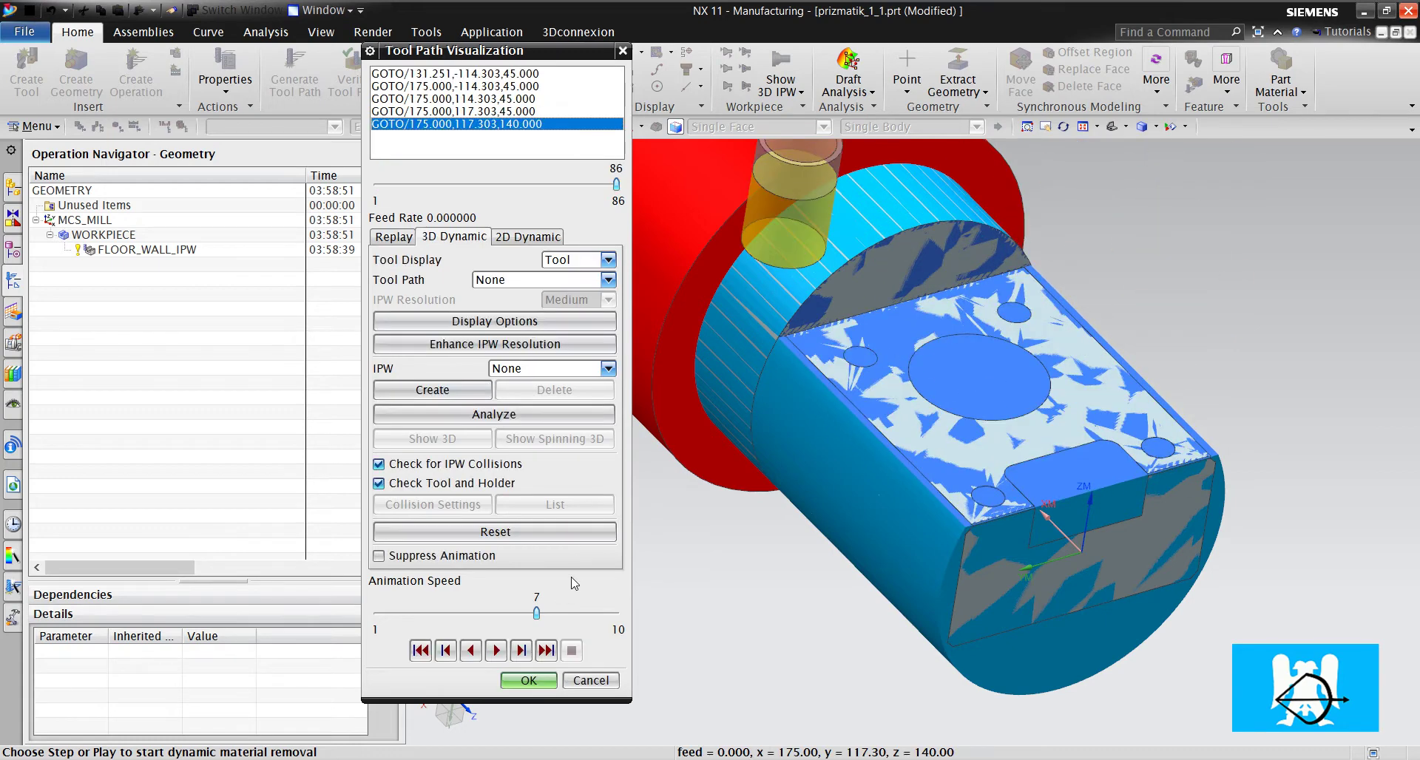
{"action": "left_click", "coordinate": [529, 681]}
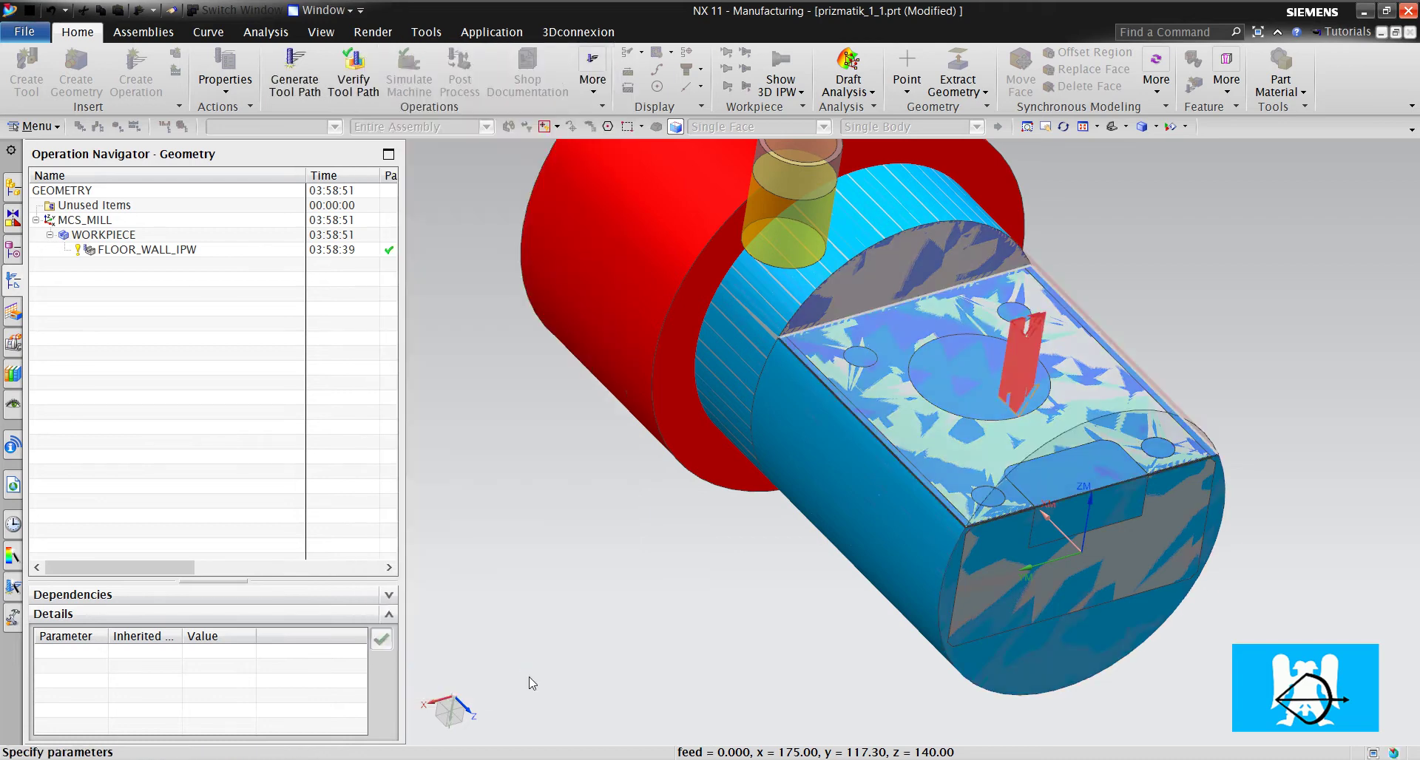
{"action": "left_click", "coordinate": [520, 717]}
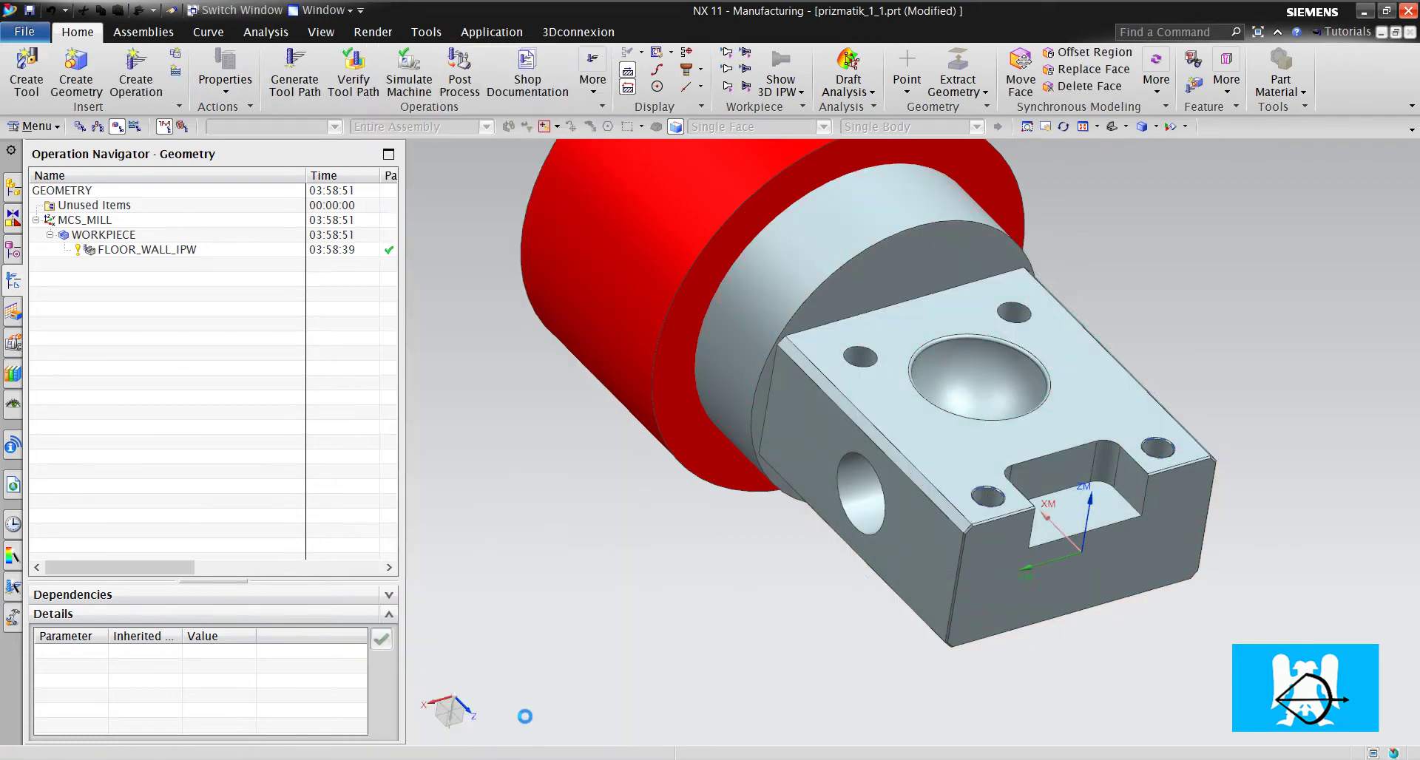
Step: Rename the FLOOR_WALL_IPW operation as PLUS_Z_ROUGH
{"action": "left_click", "coordinate": [165, 327]}
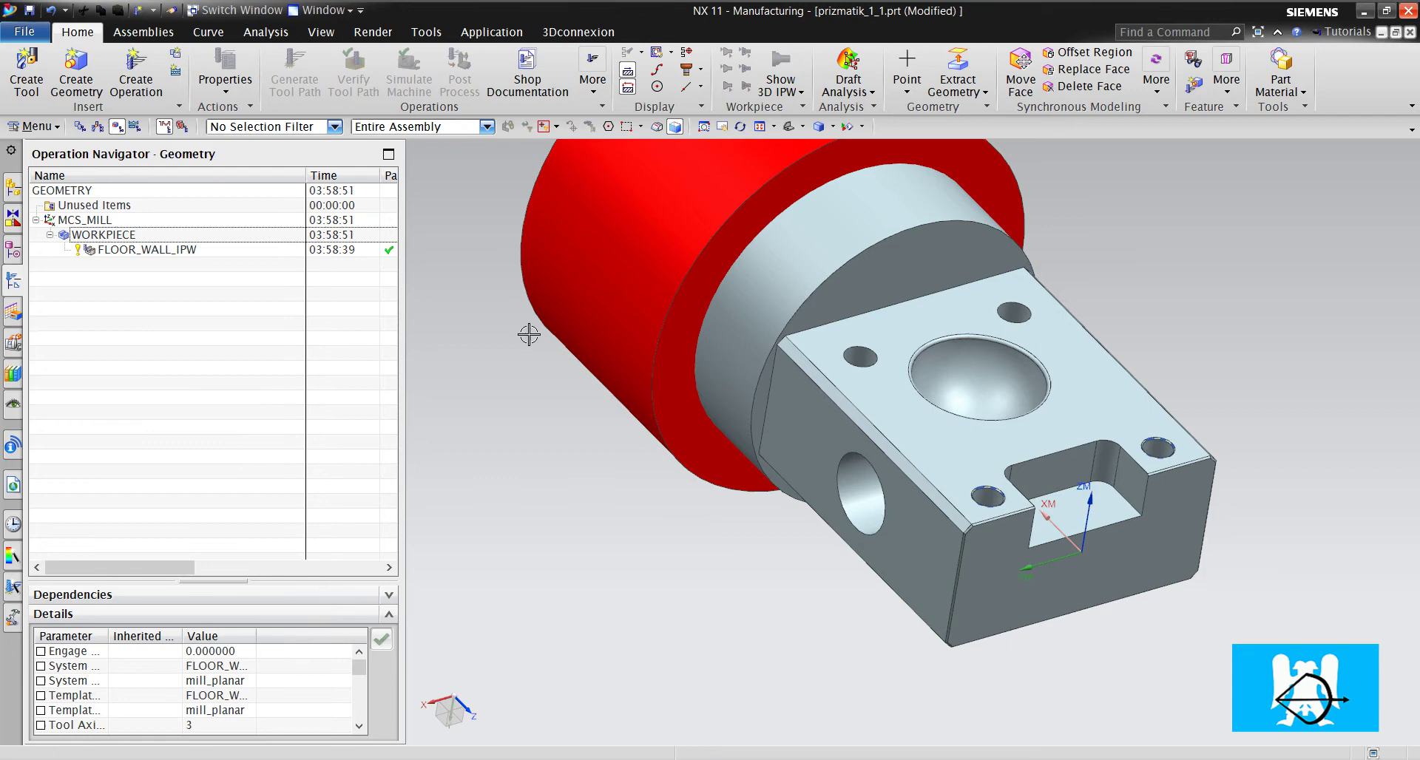
{"action": "scroll", "coordinate": [523, 336], "scroll_direction": "down", "scroll_amount": 2}
{"action": "scroll", "coordinate": [939, 399], "scroll_direction": "up", "scroll_amount": 2}
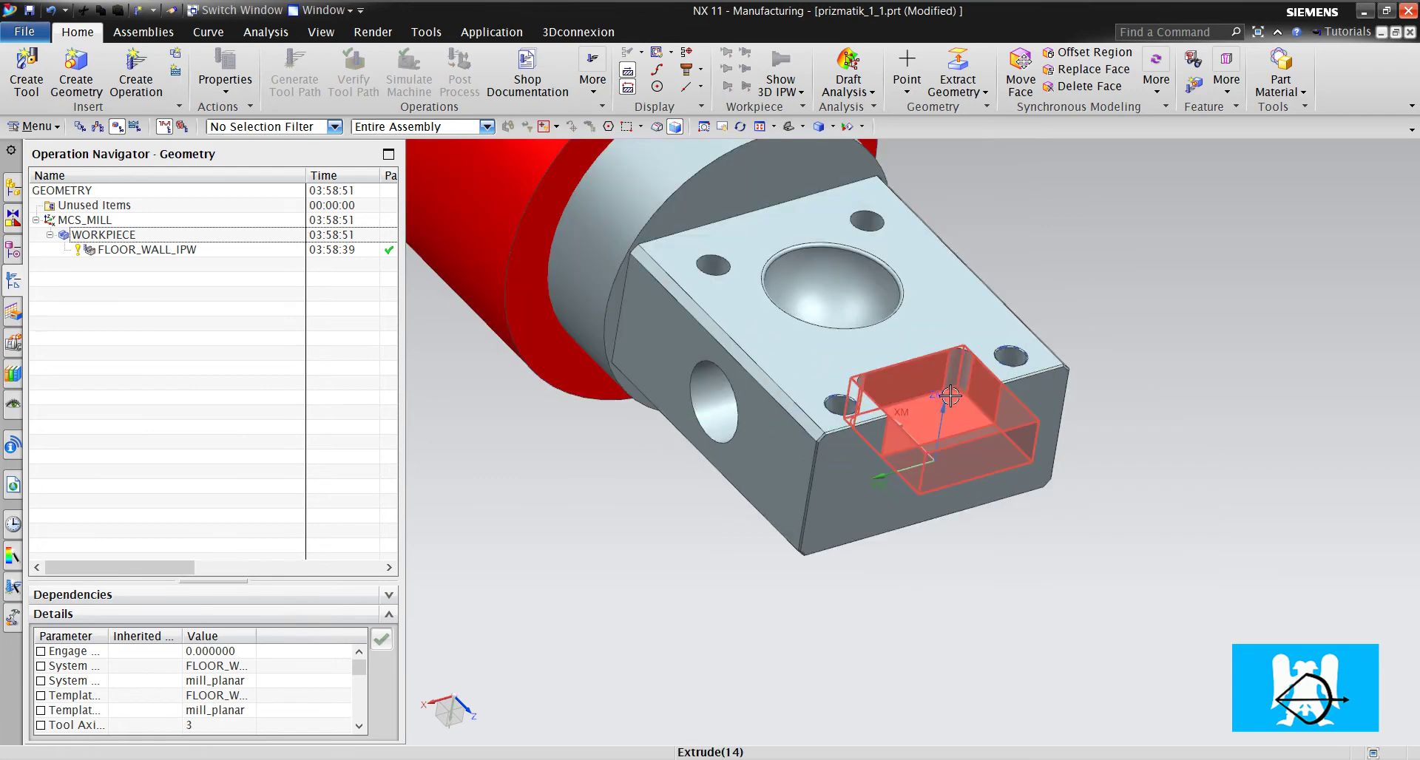
{"action": "left_click", "coordinate": [169, 252]}
{"action": "key", "text": "F2"}
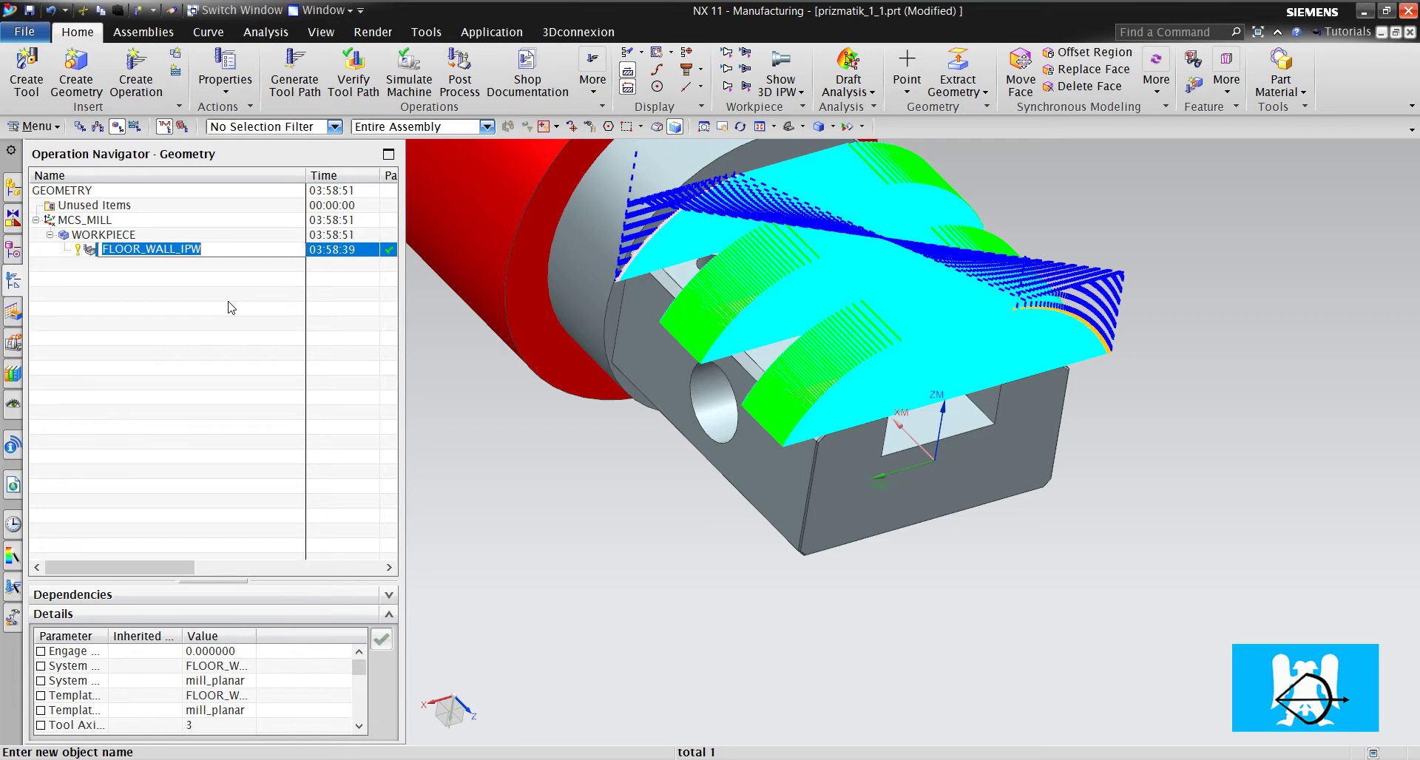
{"action": "type", "text": "Plus_Z_r"}
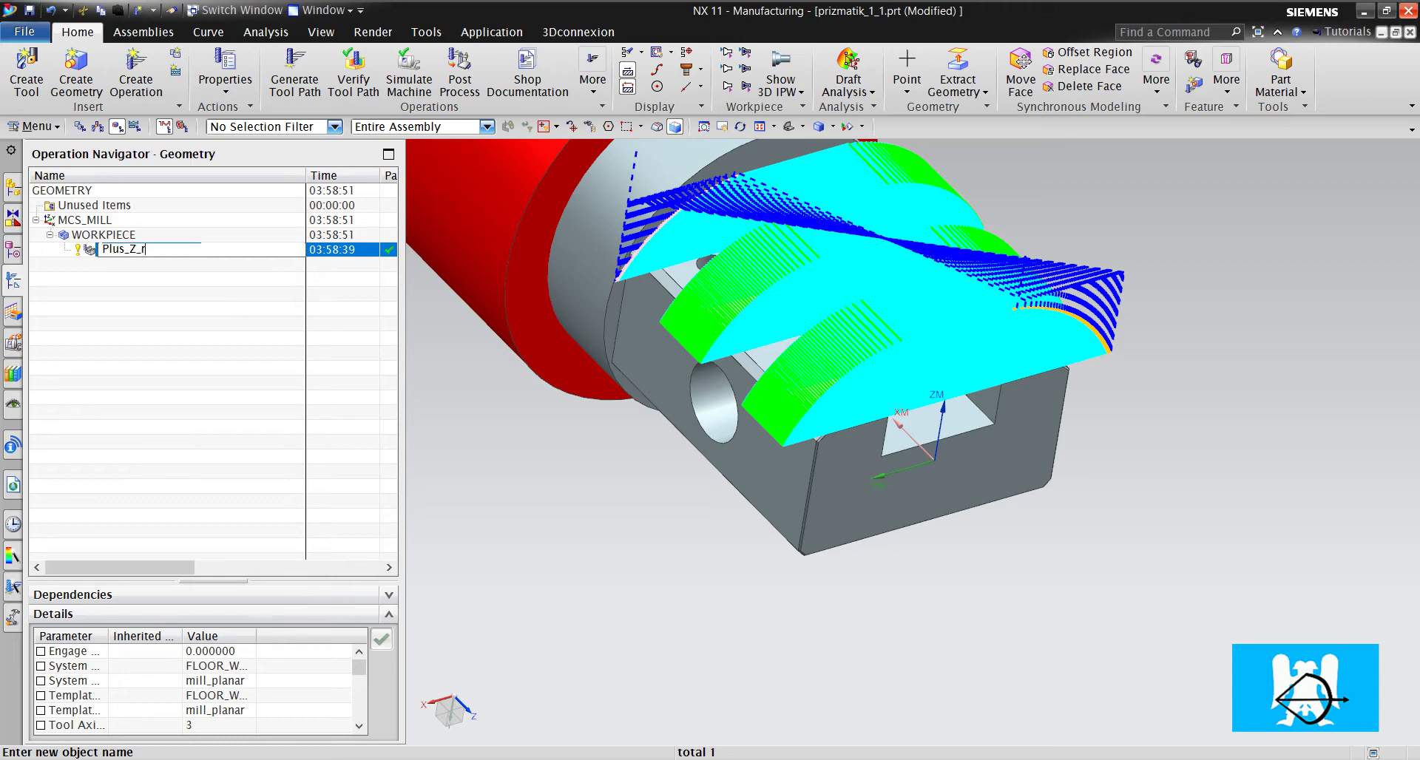
{"action": "type", "text": "ough"}
{"action": "left_click", "coordinate": [225, 312]}
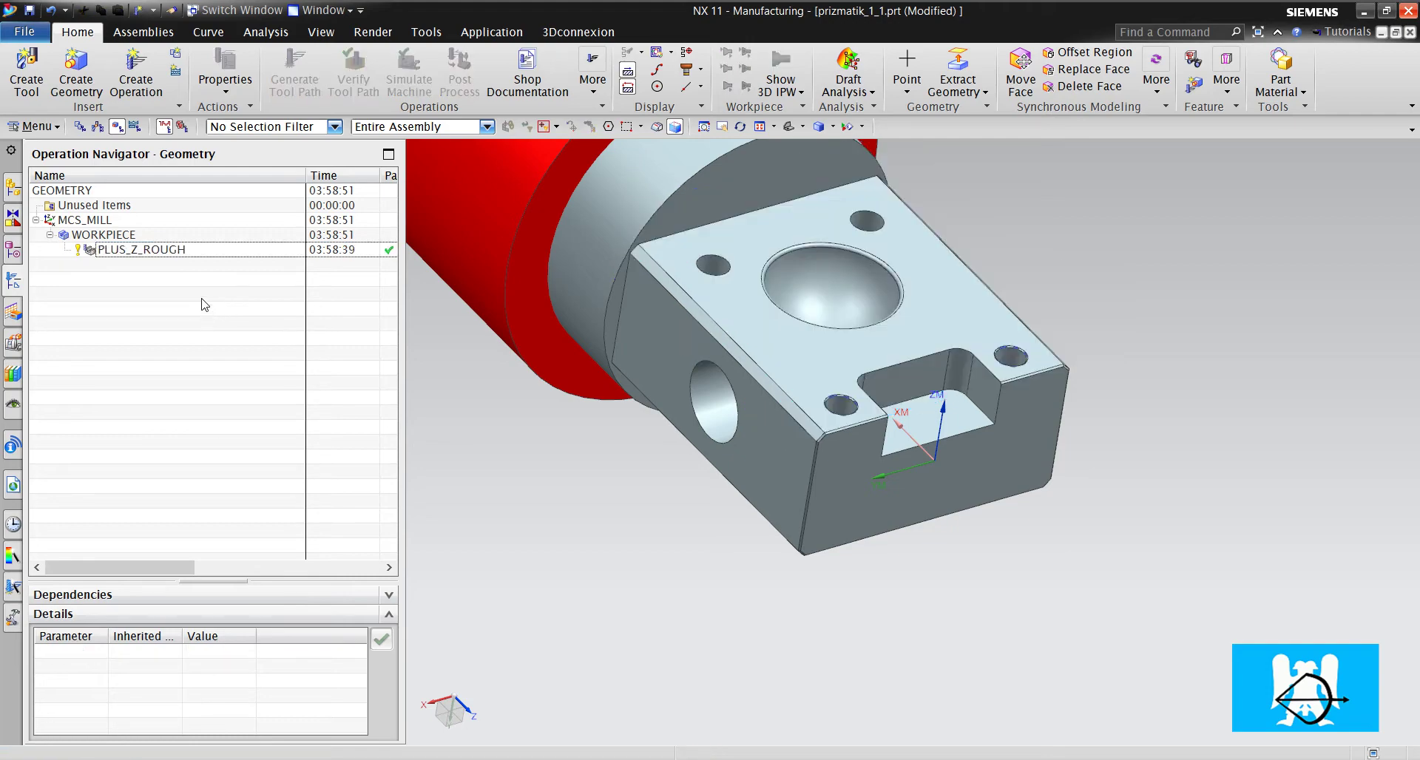
Step: Duplicate the PLUS_Z_ROUGH operation under WORKPIECE for machining the part's underside
{"action": "left_click", "coordinate": [177, 250]}
{"action": "scroll", "coordinate": [737, 357], "scroll_direction": "up", "scroll_amount": 2}
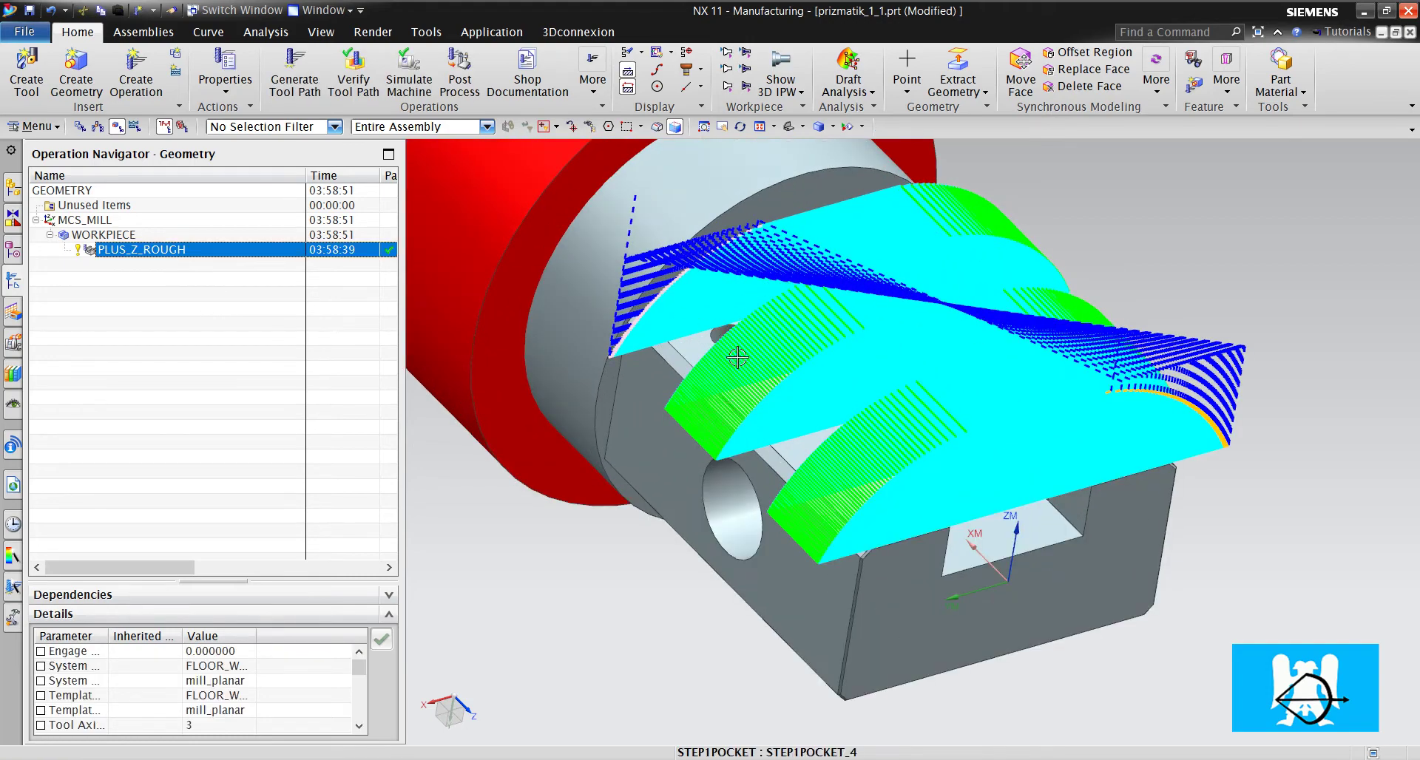
{"action": "middle_click_drag", "start_coordinate": [737, 357], "coordinate": [435, 326]}
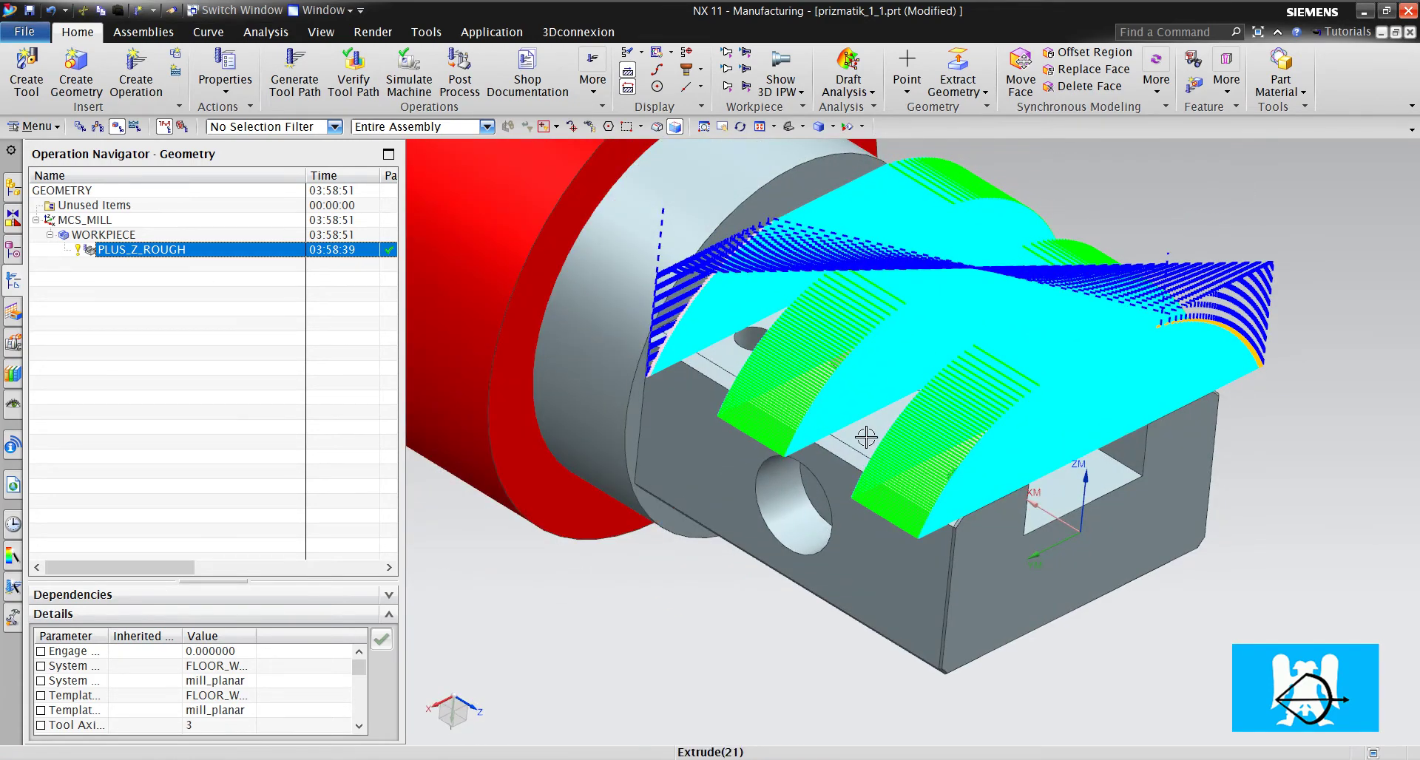
{"action": "middle_click_drag", "start_coordinate": [1059, 510], "coordinate": [1014, 414]}
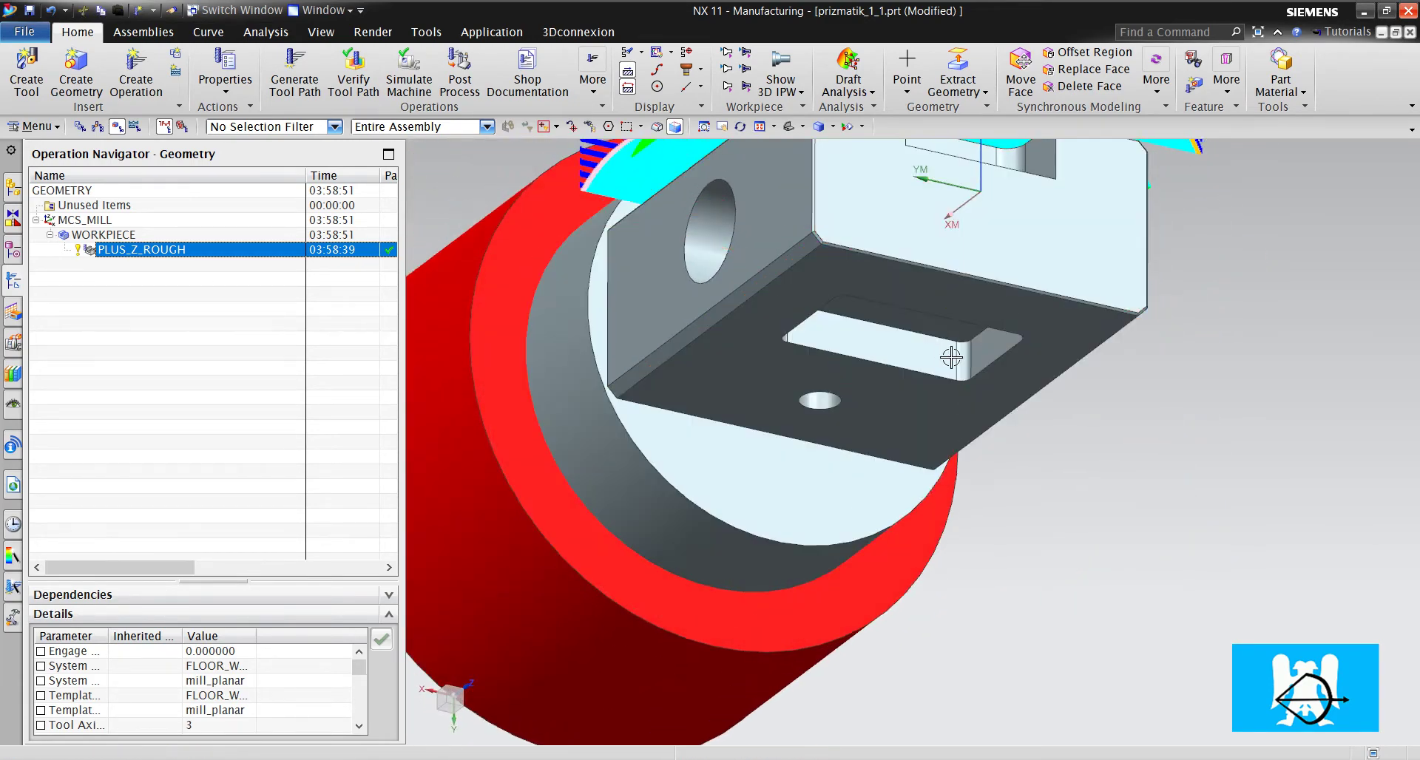
{"action": "middle_click_drag", "start_coordinate": [951, 355], "coordinate": [957, 222]}
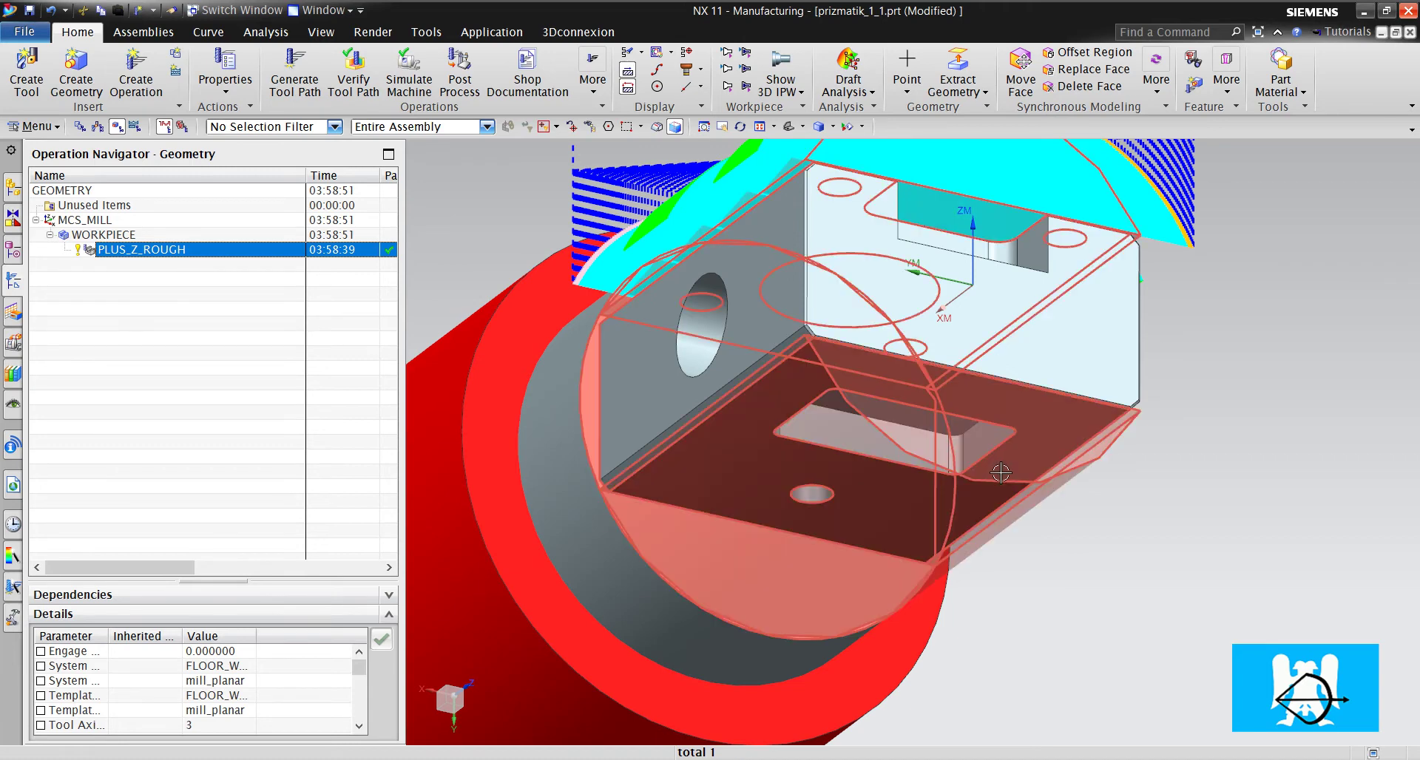
{"action": "right_click", "coordinate": [194, 250]}
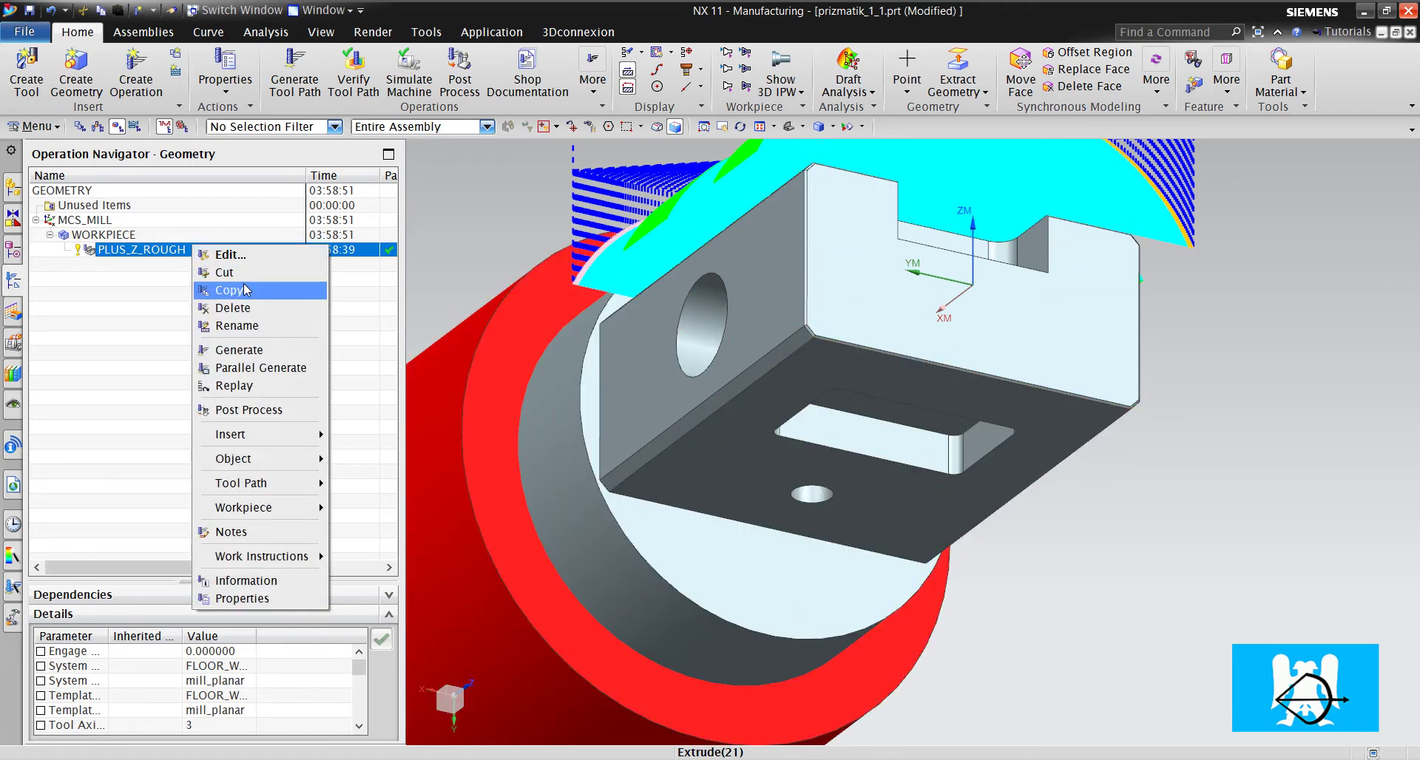
{"action": "left_click", "coordinate": [246, 290]}
{"action": "right_click", "coordinate": [203, 254]}
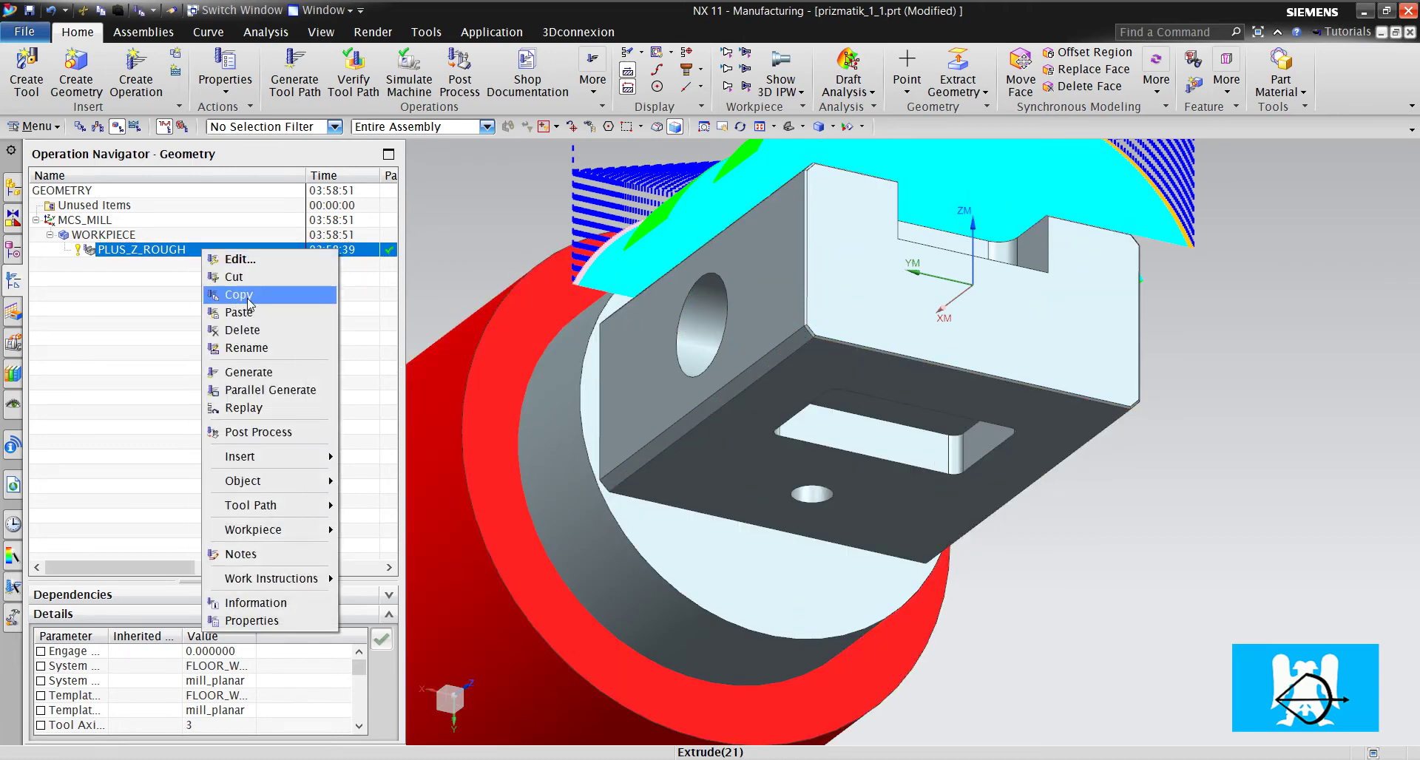
{"action": "left_click", "coordinate": [245, 306]}
Step: Edit PLUS_Z_ROUGH_COPY and replace its cut area floor with the flat underside face of the part
{"action": "left_click", "coordinate": [198, 264]}
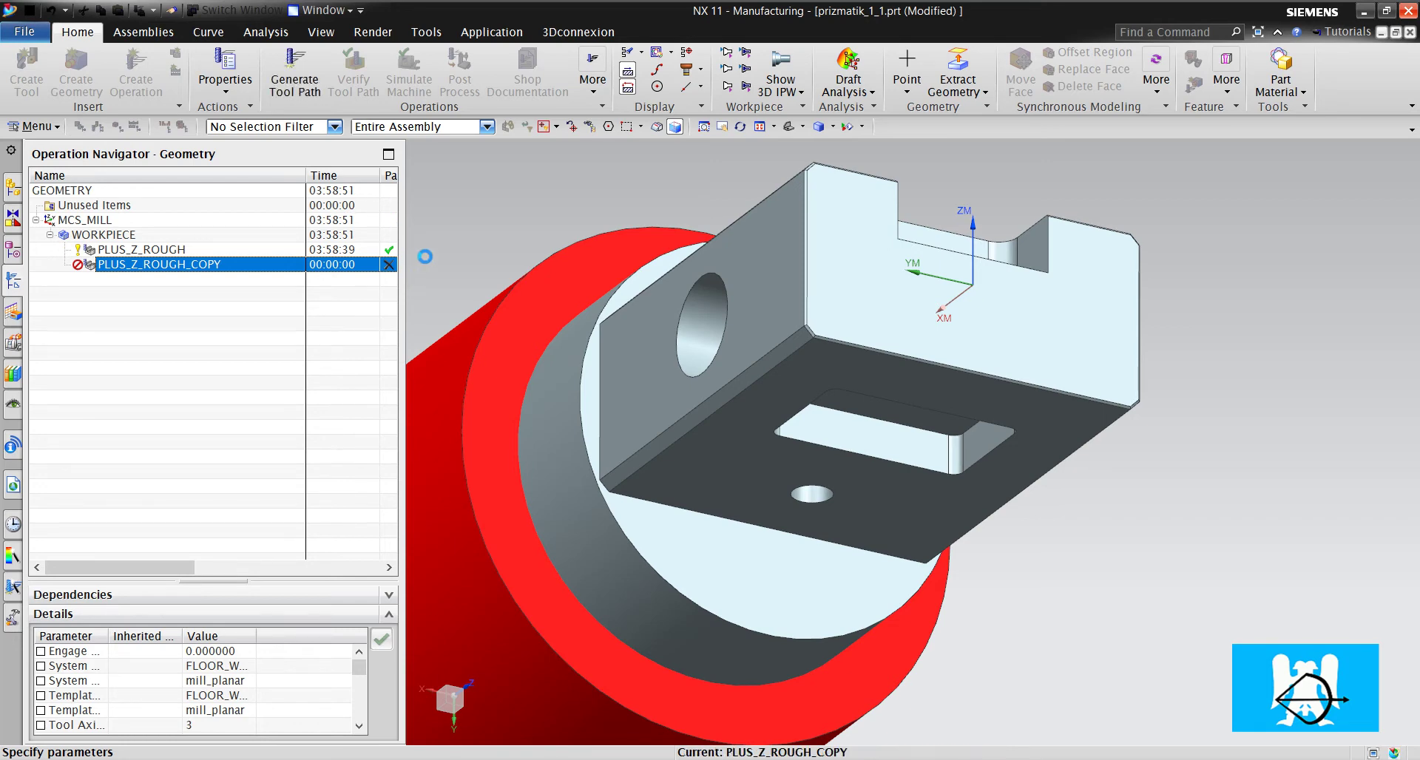
{"action": "left_click", "coordinate": [599, 173]}
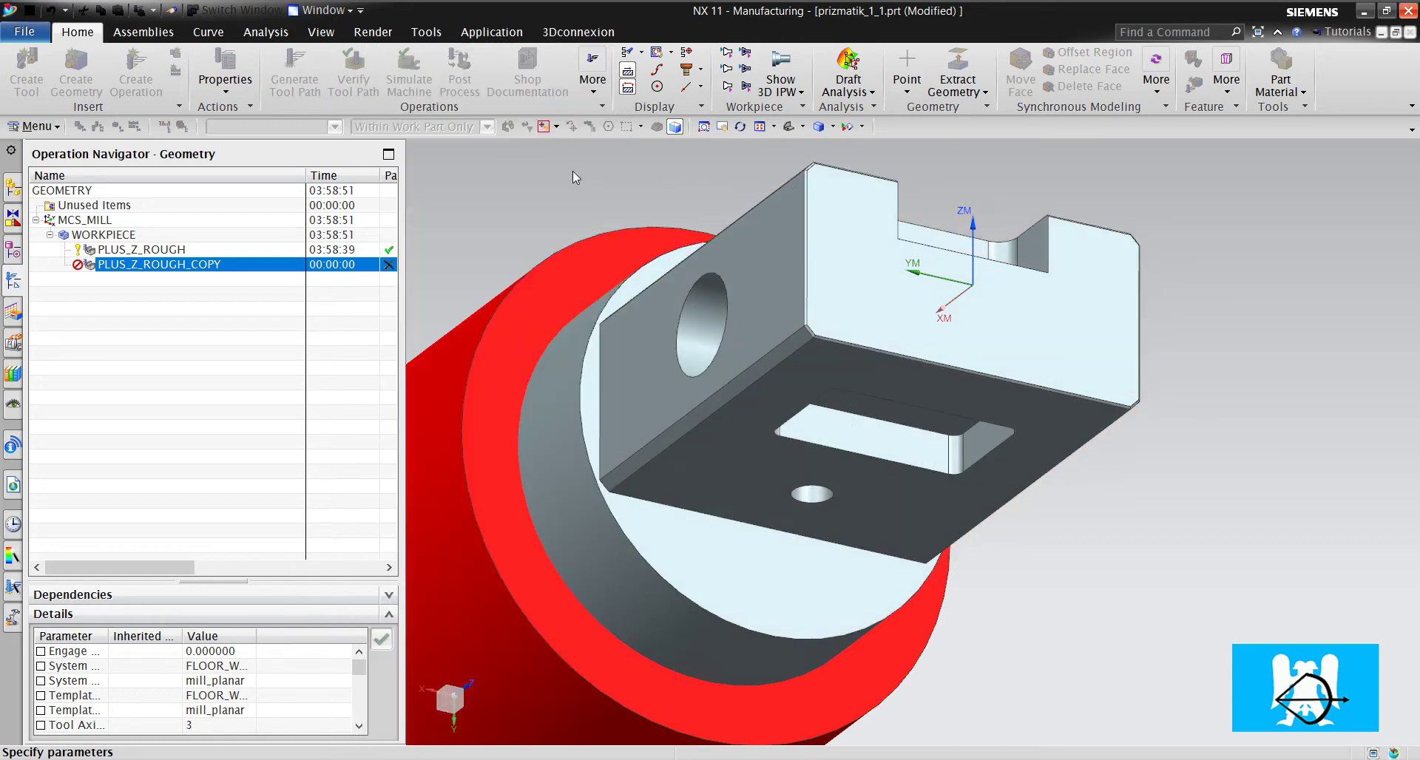
{"action": "left_click", "coordinate": [597, 165]}
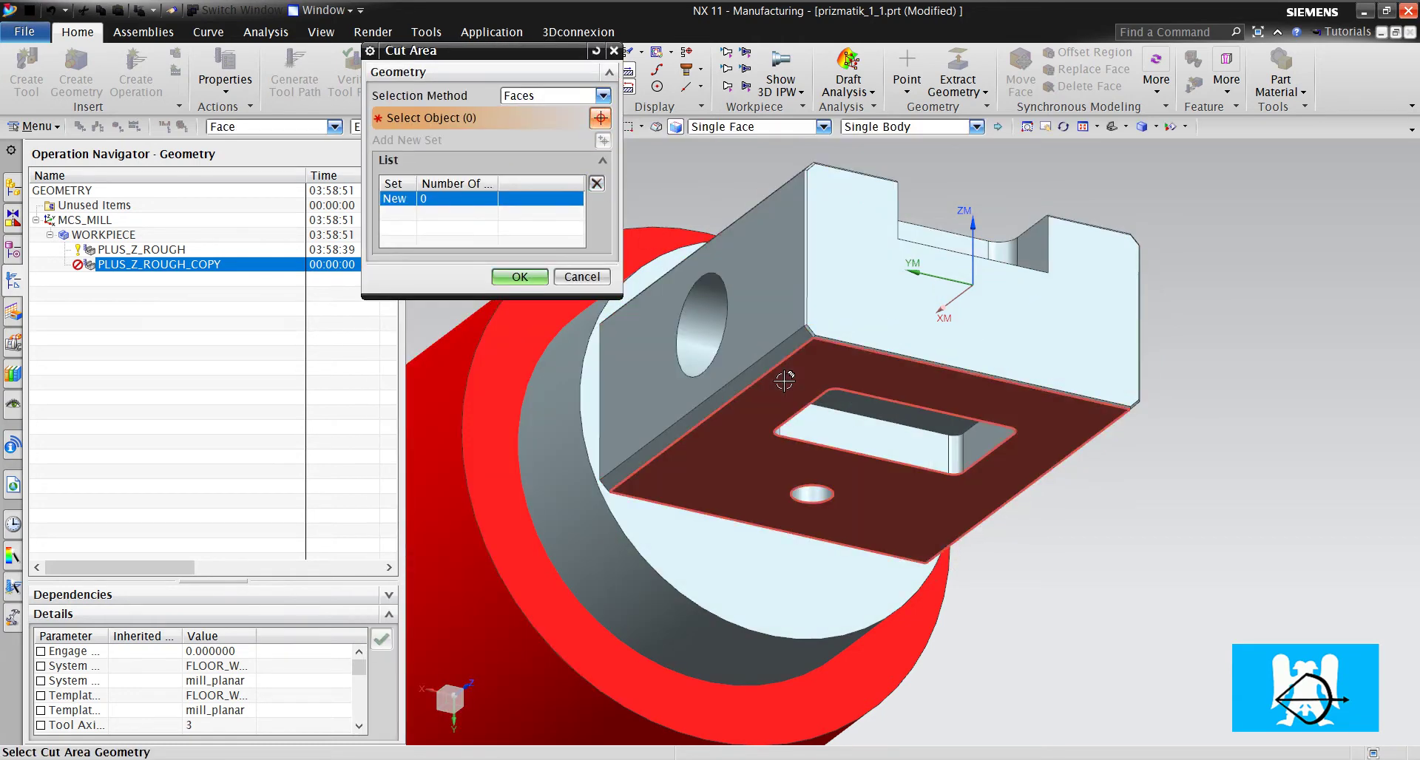
{"action": "left_click", "coordinate": [806, 356]}
{"action": "left_click", "coordinate": [518, 257]}
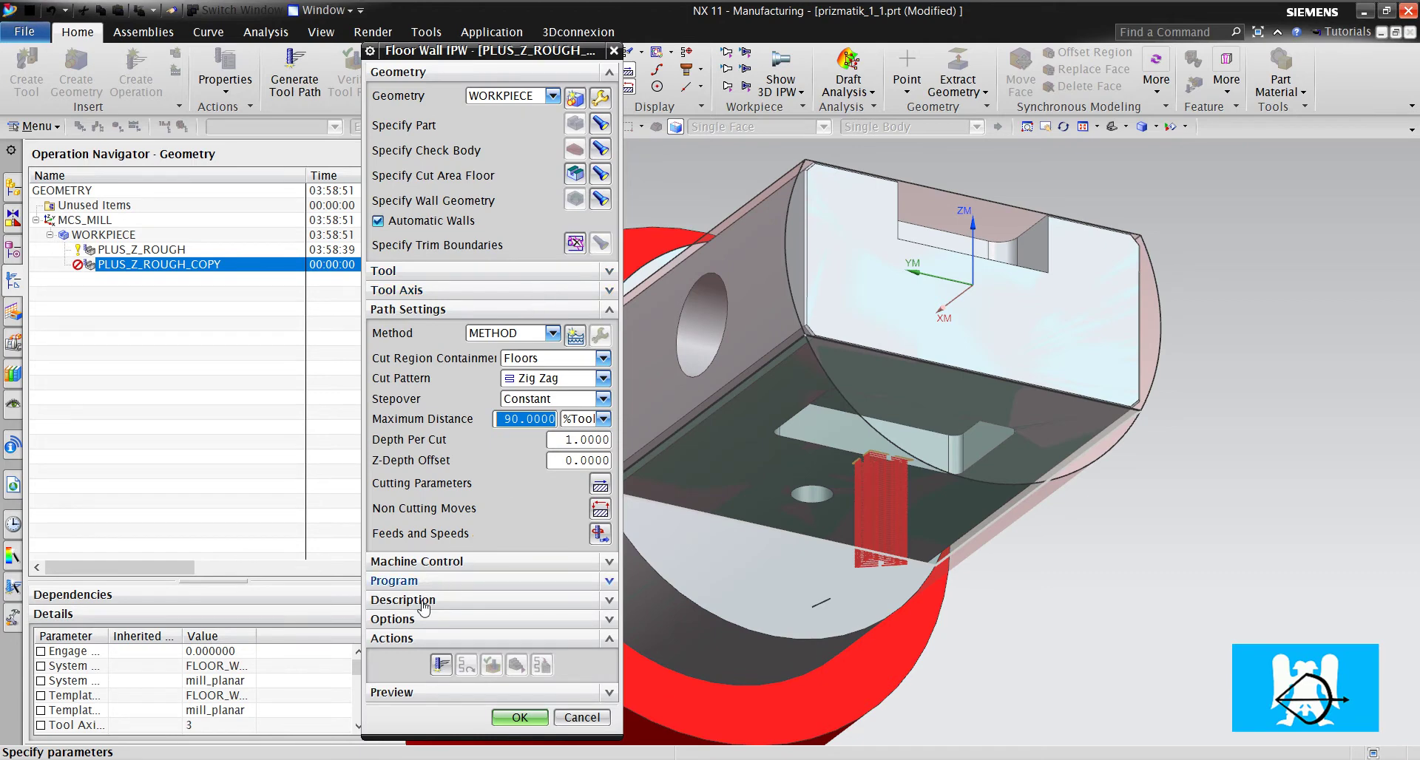
Step: Generate the tool path of PLUS_Z_ROUGH_COPY for the underside face and accept the operation
{"action": "left_click", "coordinate": [442, 664]}
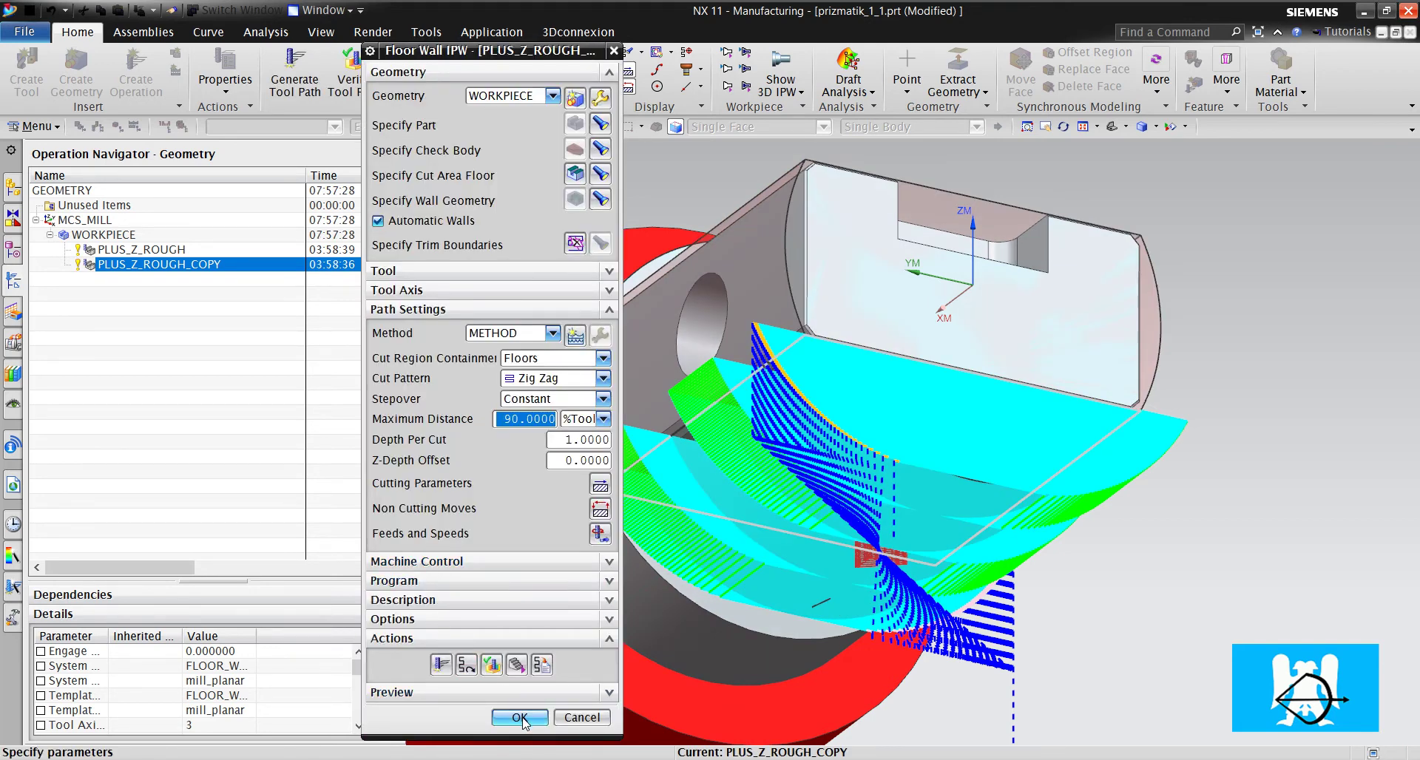
{"action": "left_click", "coordinate": [520, 717]}
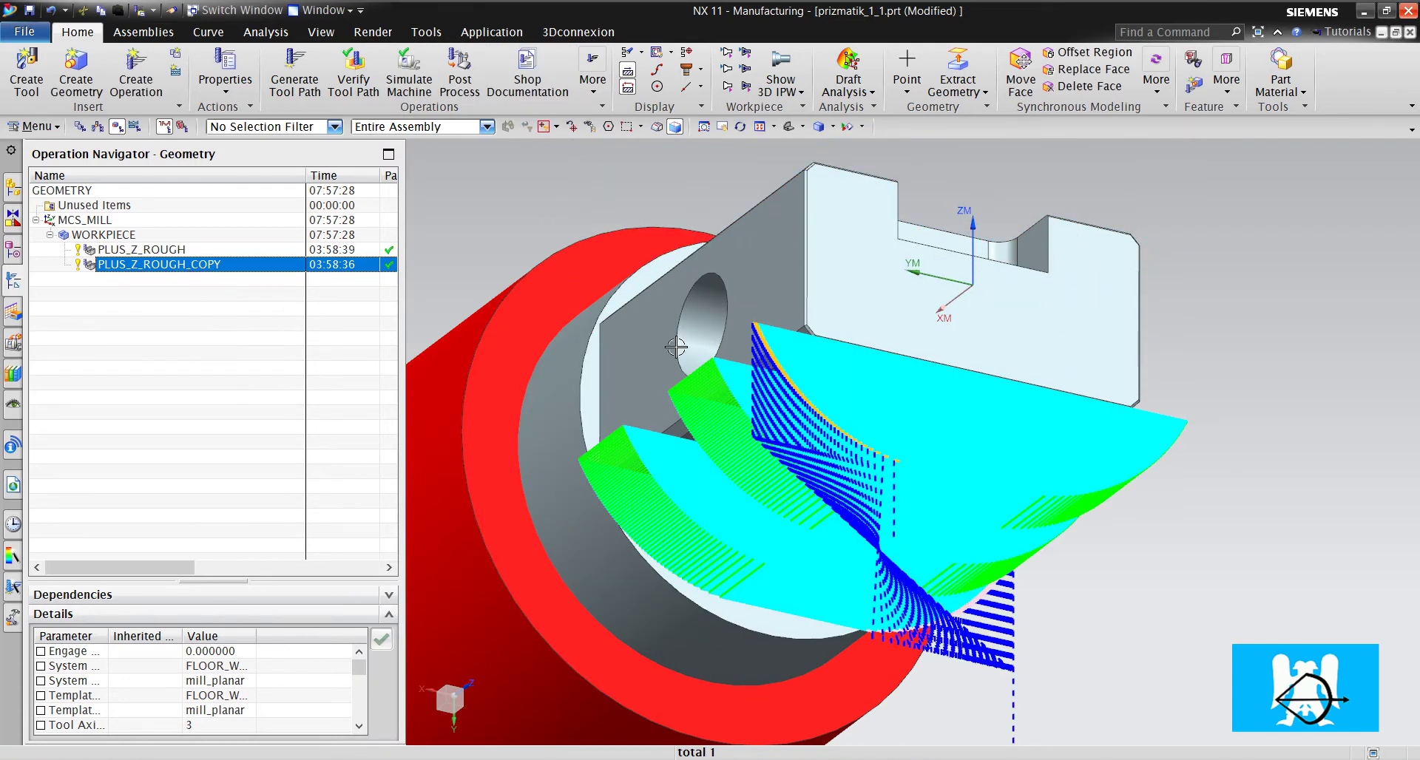
{"action": "scroll", "coordinate": [858, 394], "scroll_direction": "up", "scroll_amount": 2}
Step: Reopen PLUS_Z_ROUGH_COPY to examine its tool axis setting against the underside of the part
{"action": "double_click", "coordinate": [227, 270]}
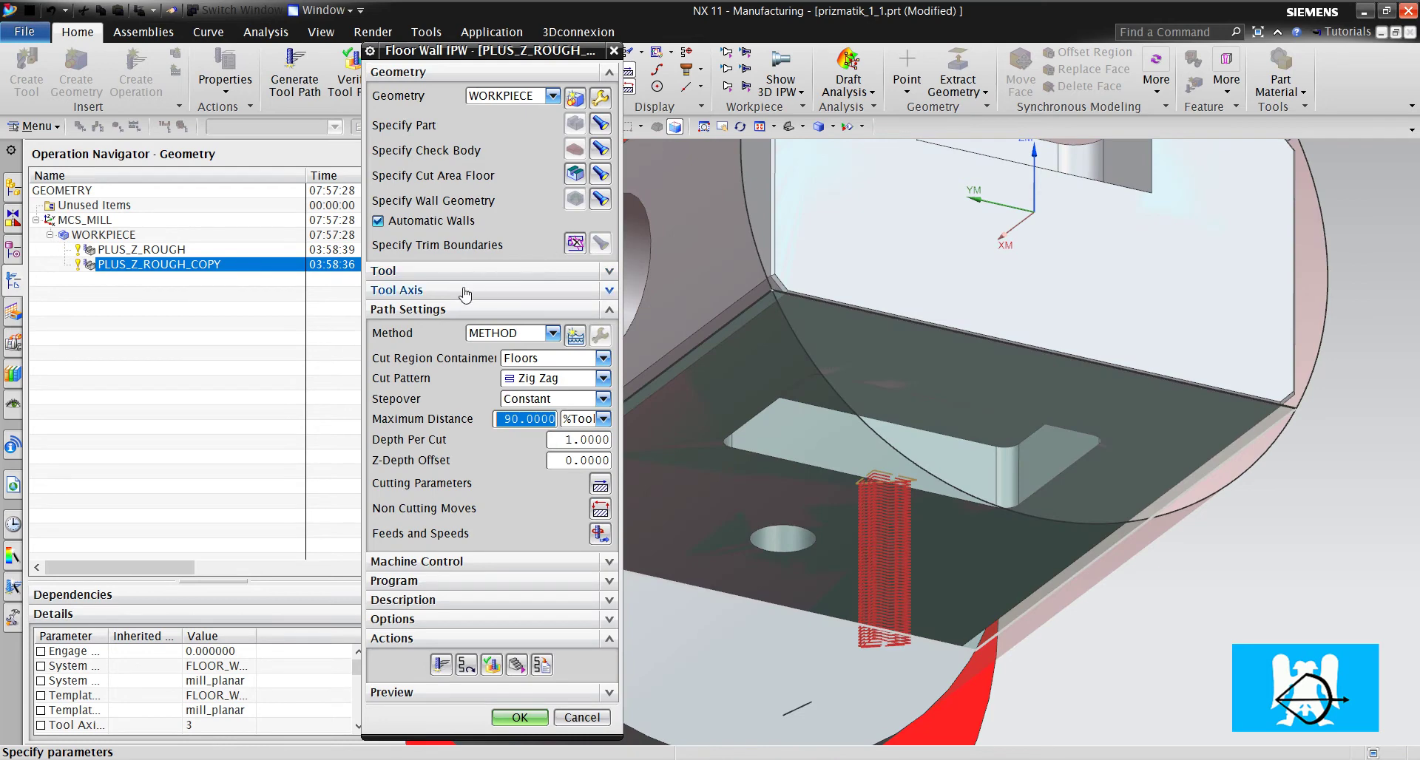
{"action": "left_click", "coordinate": [464, 291]}
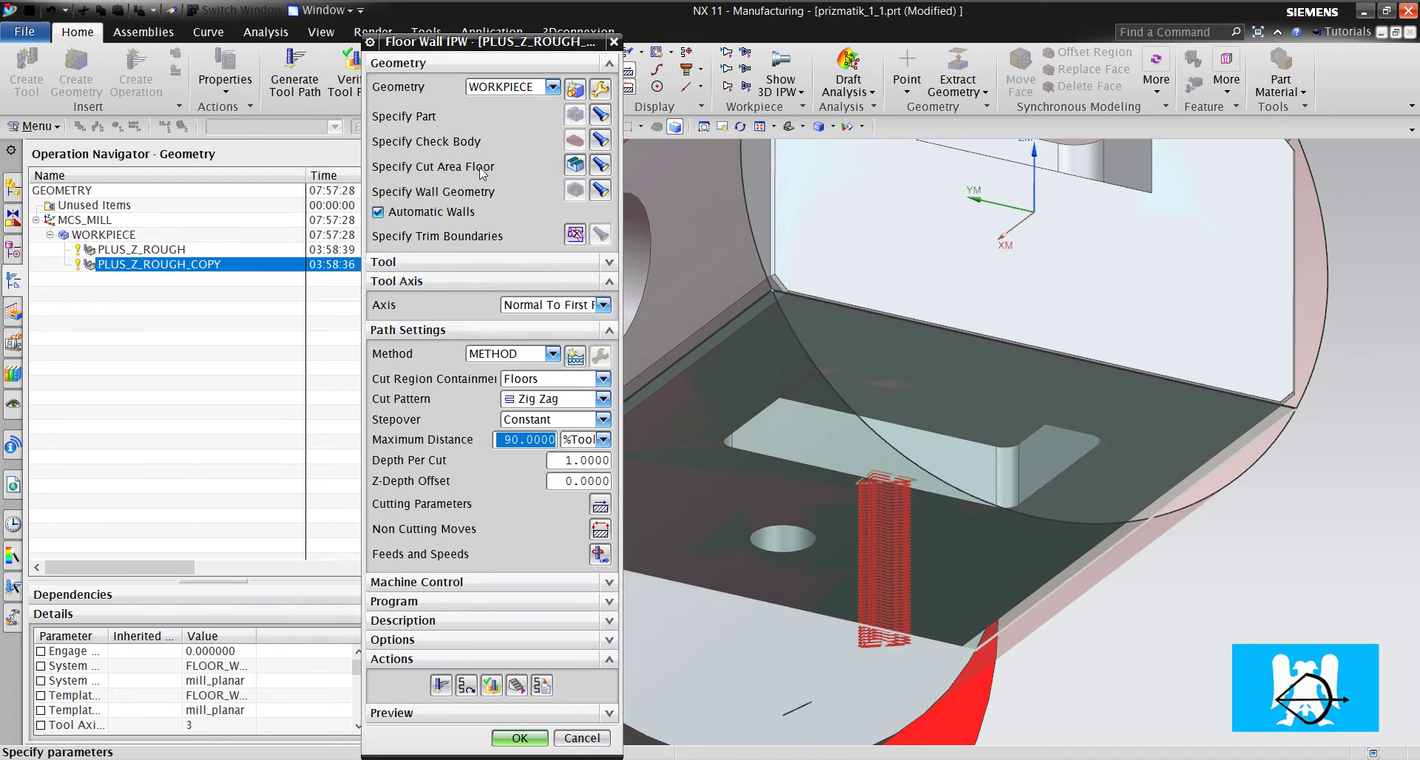
{"action": "middle_click_drag", "start_coordinate": [1028, 414], "coordinate": [995, 403]}
{"action": "middle_click_drag", "start_coordinate": [858, 407], "coordinate": [813, 429]}
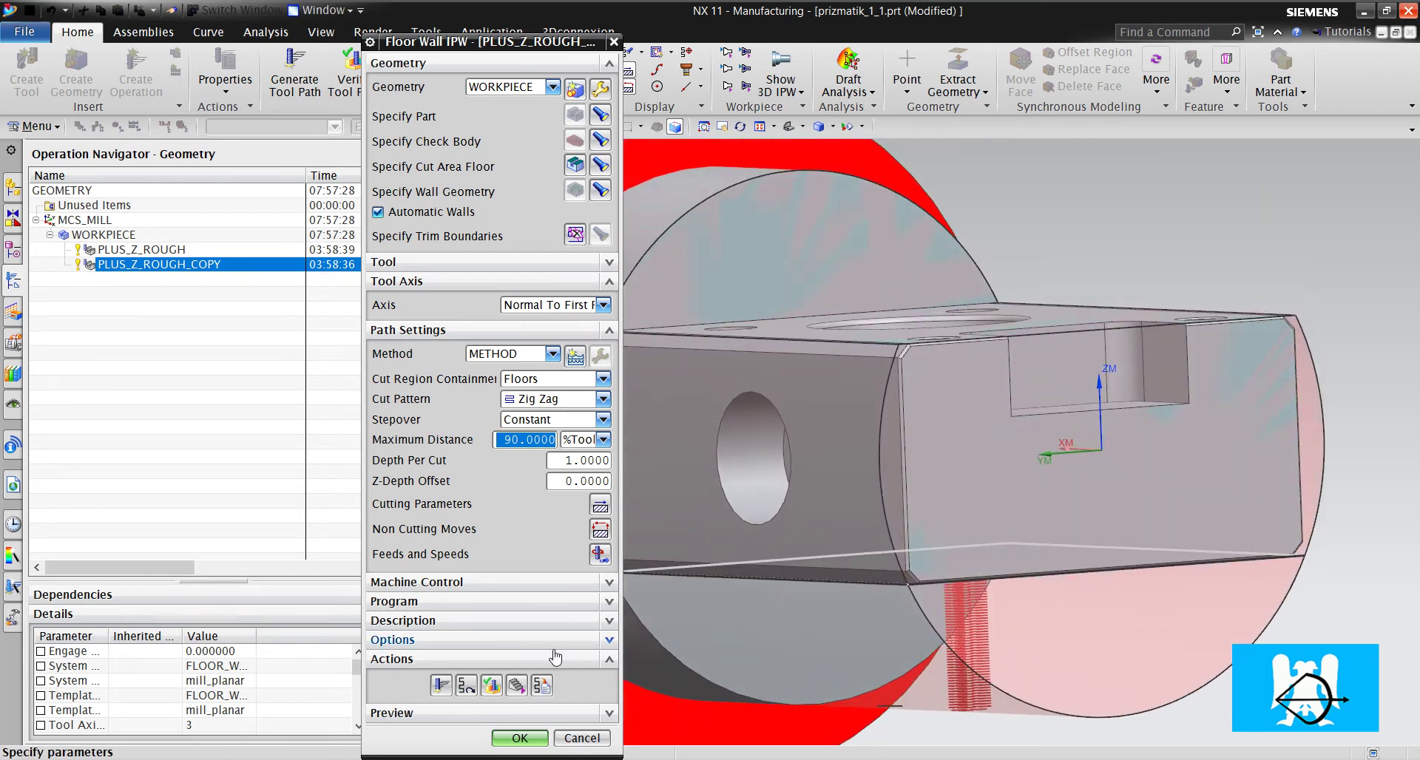
{"action": "left_click", "coordinate": [520, 738]}
{"action": "left_click", "coordinate": [214, 372]}
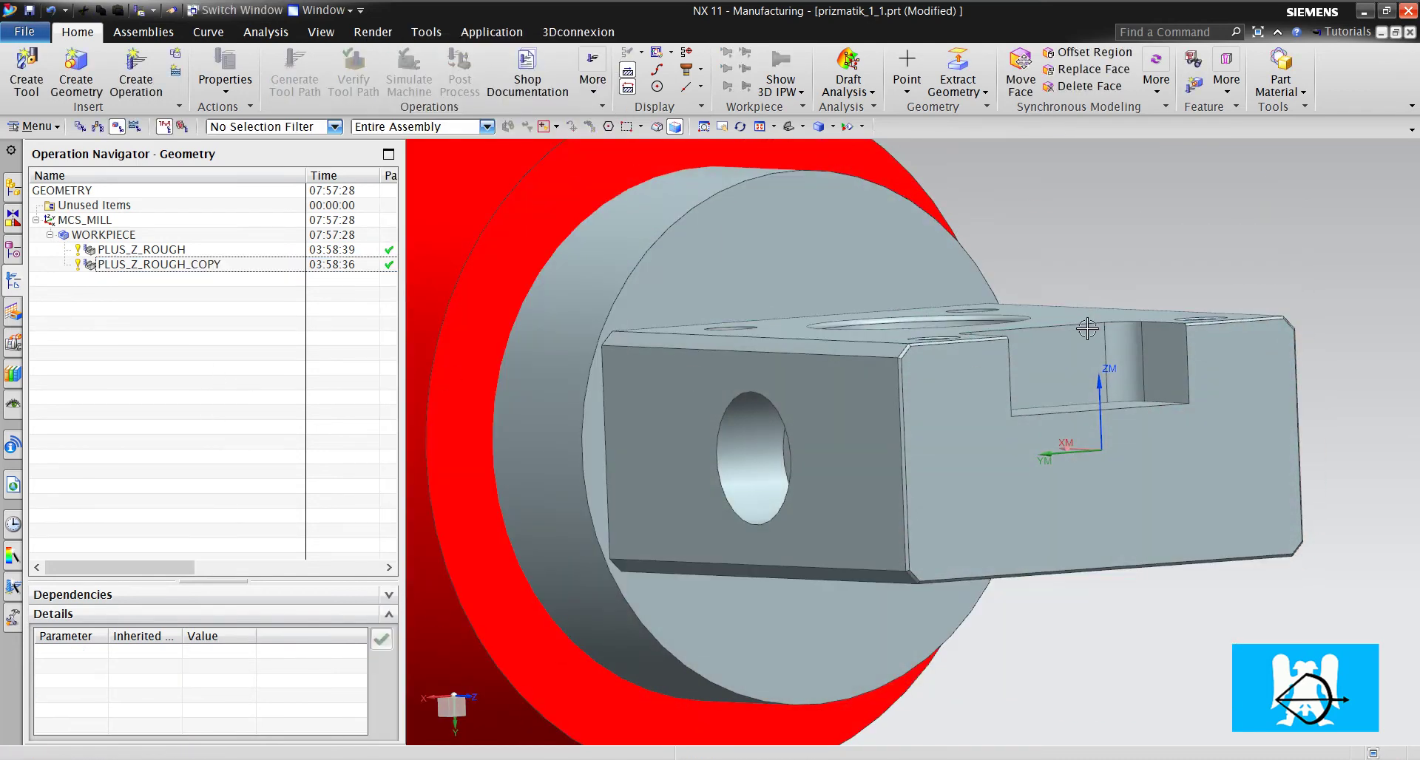
{"action": "scroll", "coordinate": [1035, 392], "scroll_direction": "down", "scroll_amount": 3}
{"action": "scroll", "coordinate": [1150, 341], "scroll_direction": "up", "scroll_amount": 3}
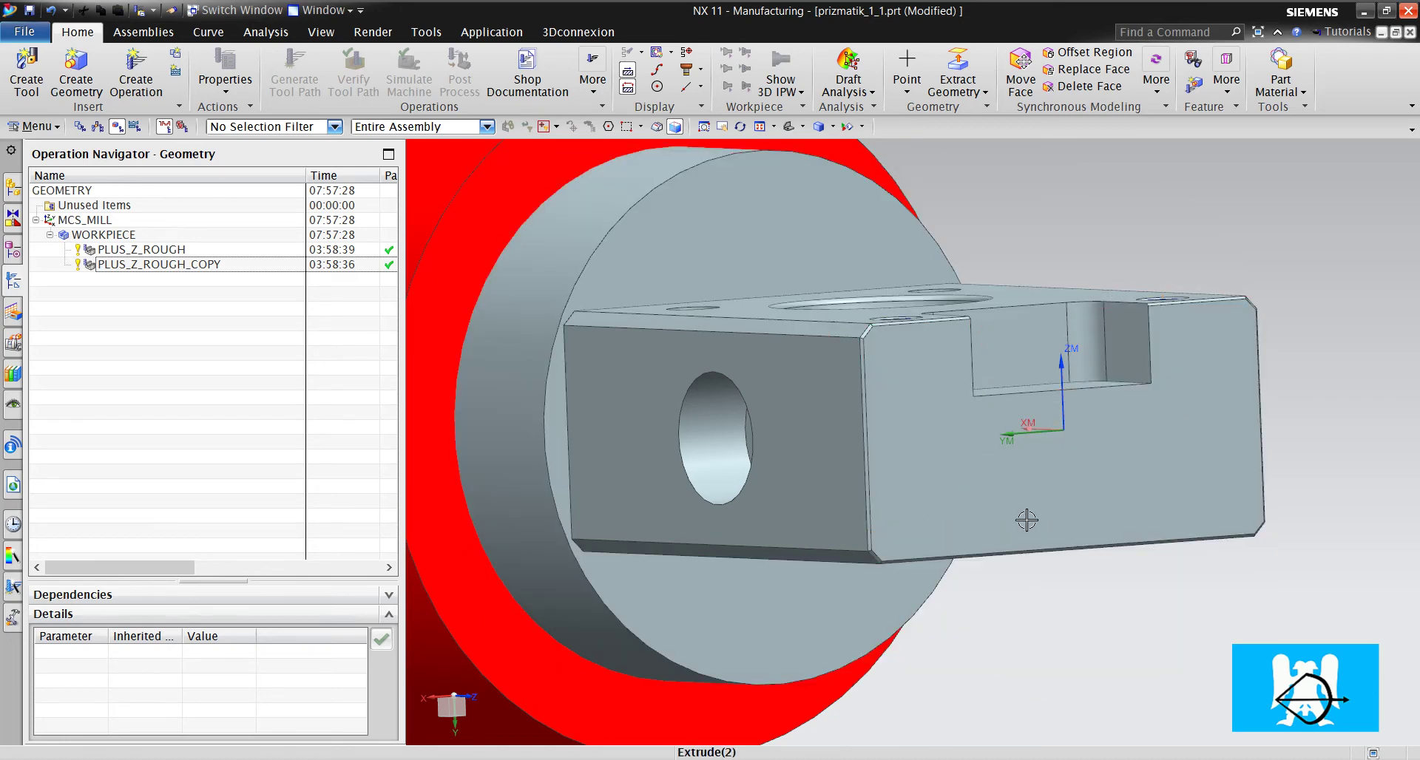
Step: Rename the PLUS_Z_ROUGH_COPY operation as MINUS_Z_ROUGH and check its tool path on the part
{"action": "left_click", "coordinate": [186, 265]}
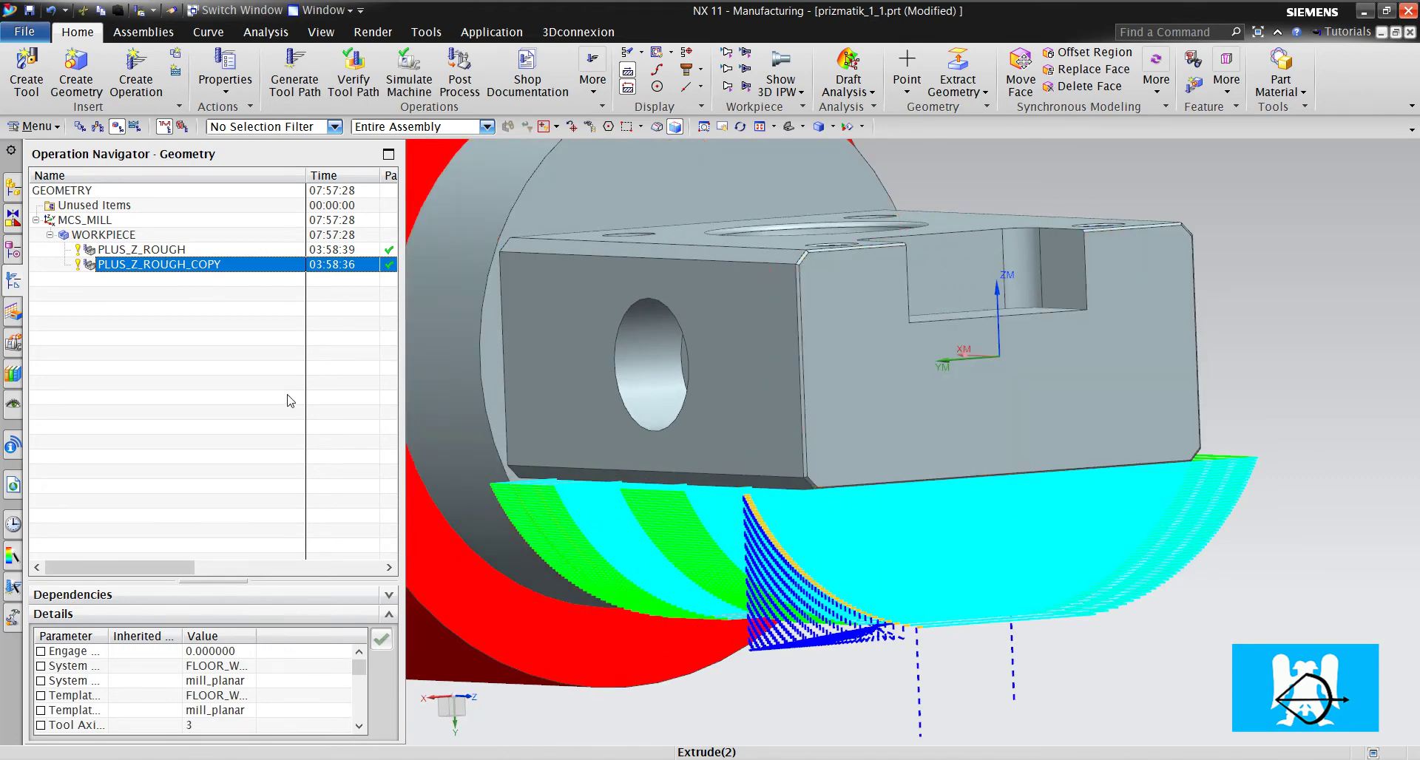
{"action": "key", "text": "F2"}
{"action": "key", "text": "End"}
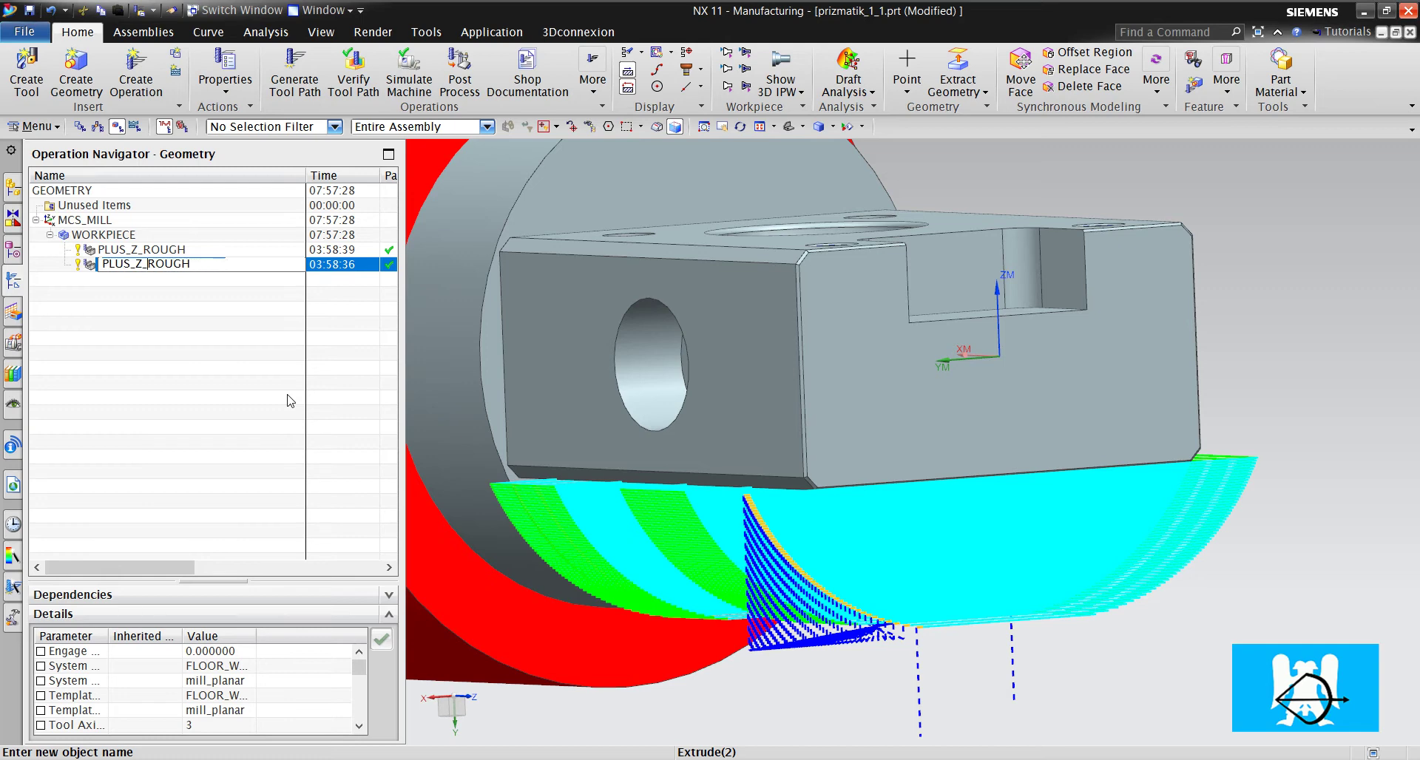
{"action": "key", "text": "BackSpace"}
{"action": "key", "text": "BackSpace"}
{"action": "key", "text": "BackSpace"}
{"action": "key", "text": "BackSpace"}
{"action": "type", "text": "minus"}
{"action": "left_click", "coordinate": [208, 400]}
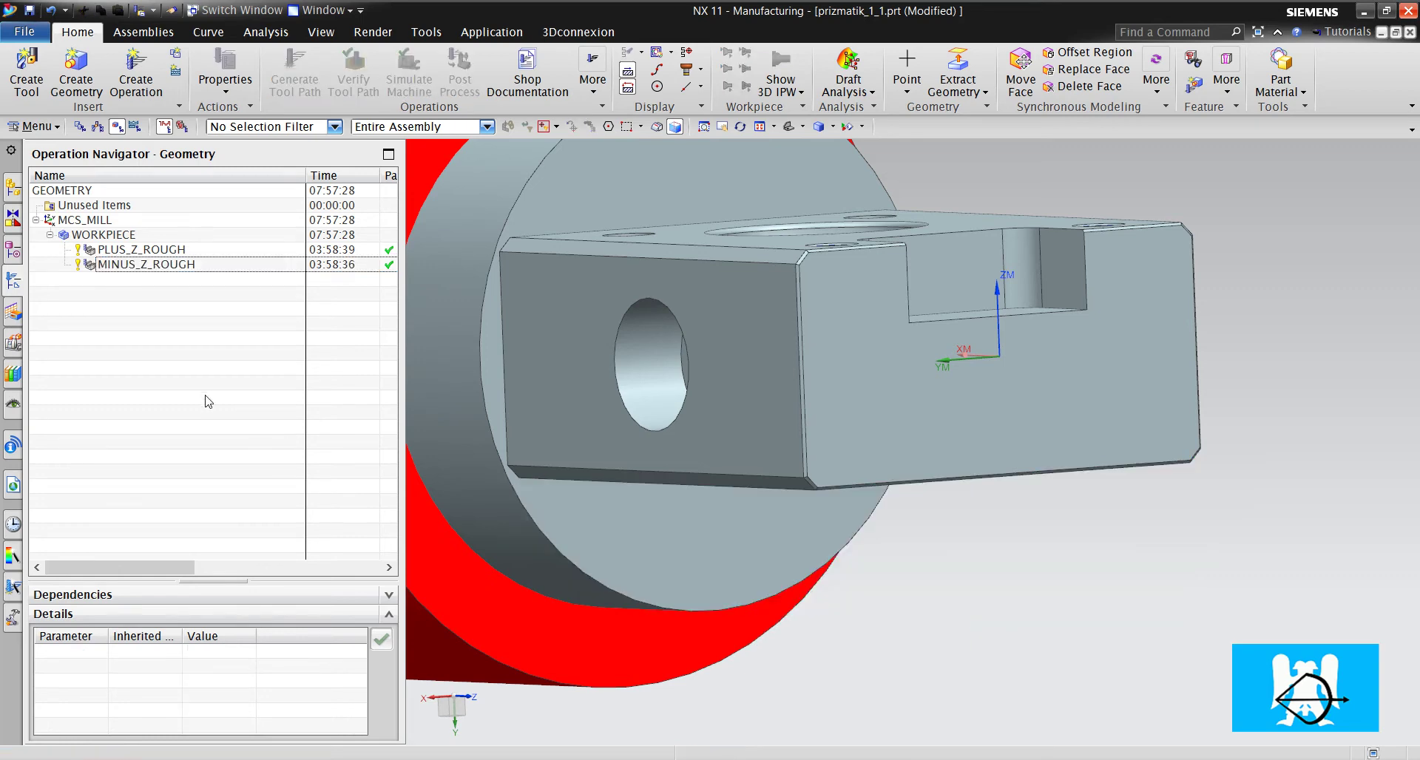
{"action": "left_click", "coordinate": [169, 266]}
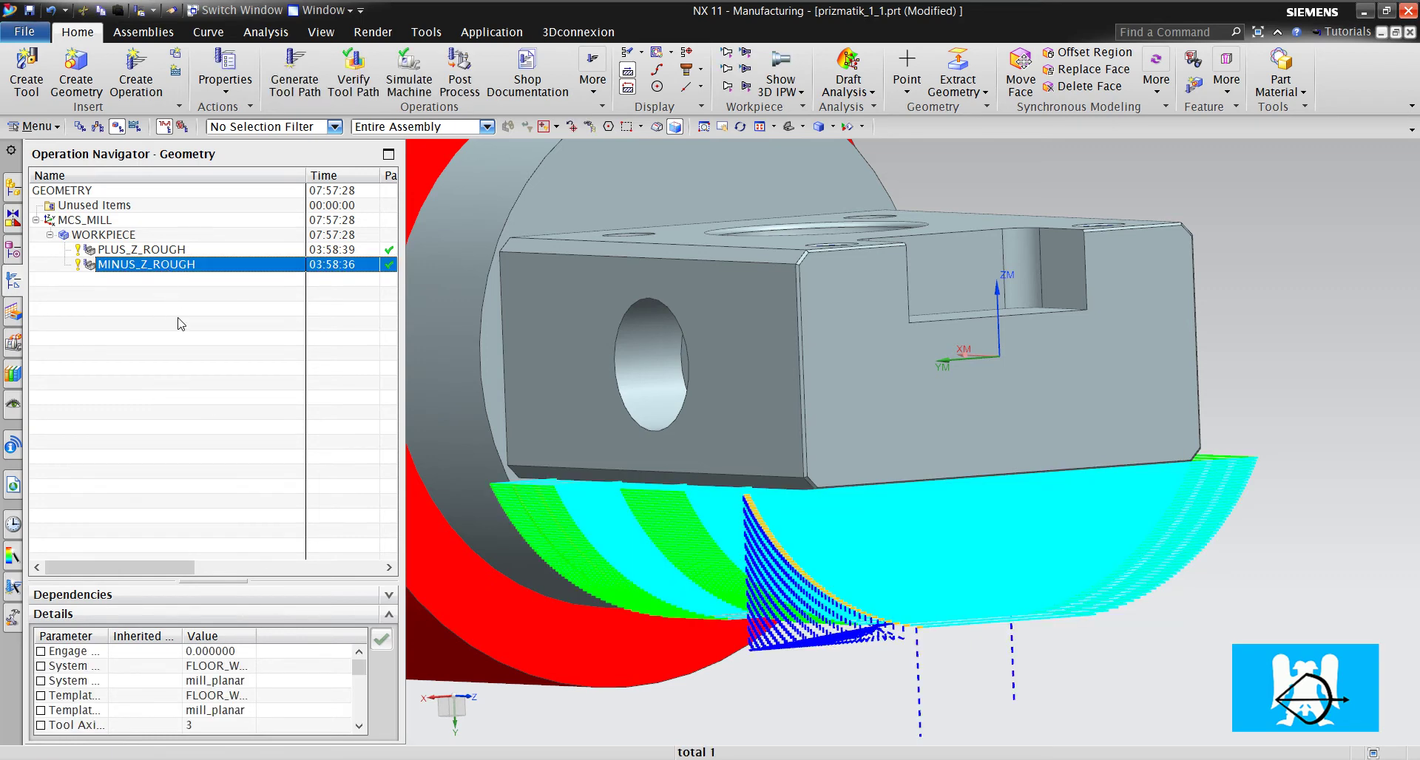
{"action": "key", "text": "Escape"}
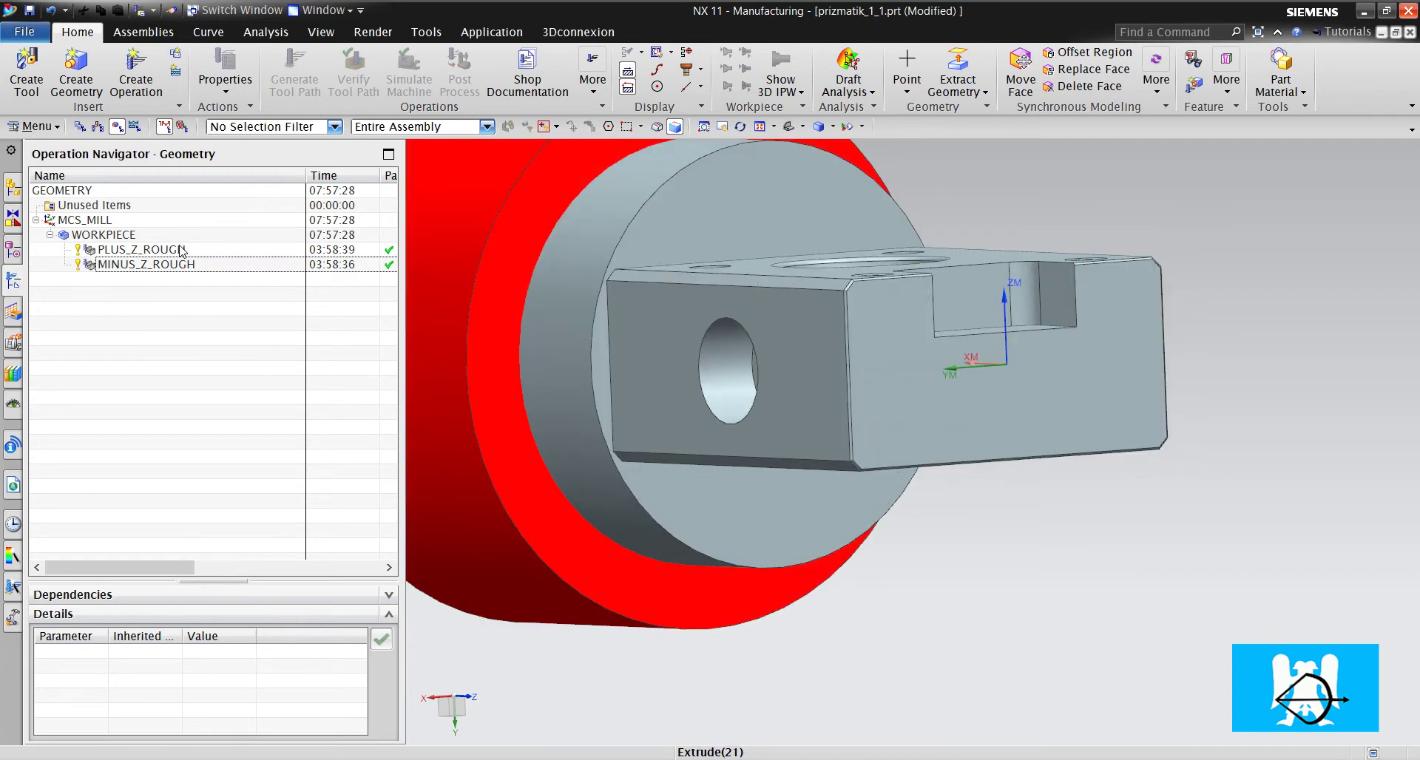
Step: Duplicate the MINUS_Z_ROUGH operation under WORKPIECE
{"action": "right_click", "coordinate": [185, 264]}
{"action": "left_click", "coordinate": [220, 312]}
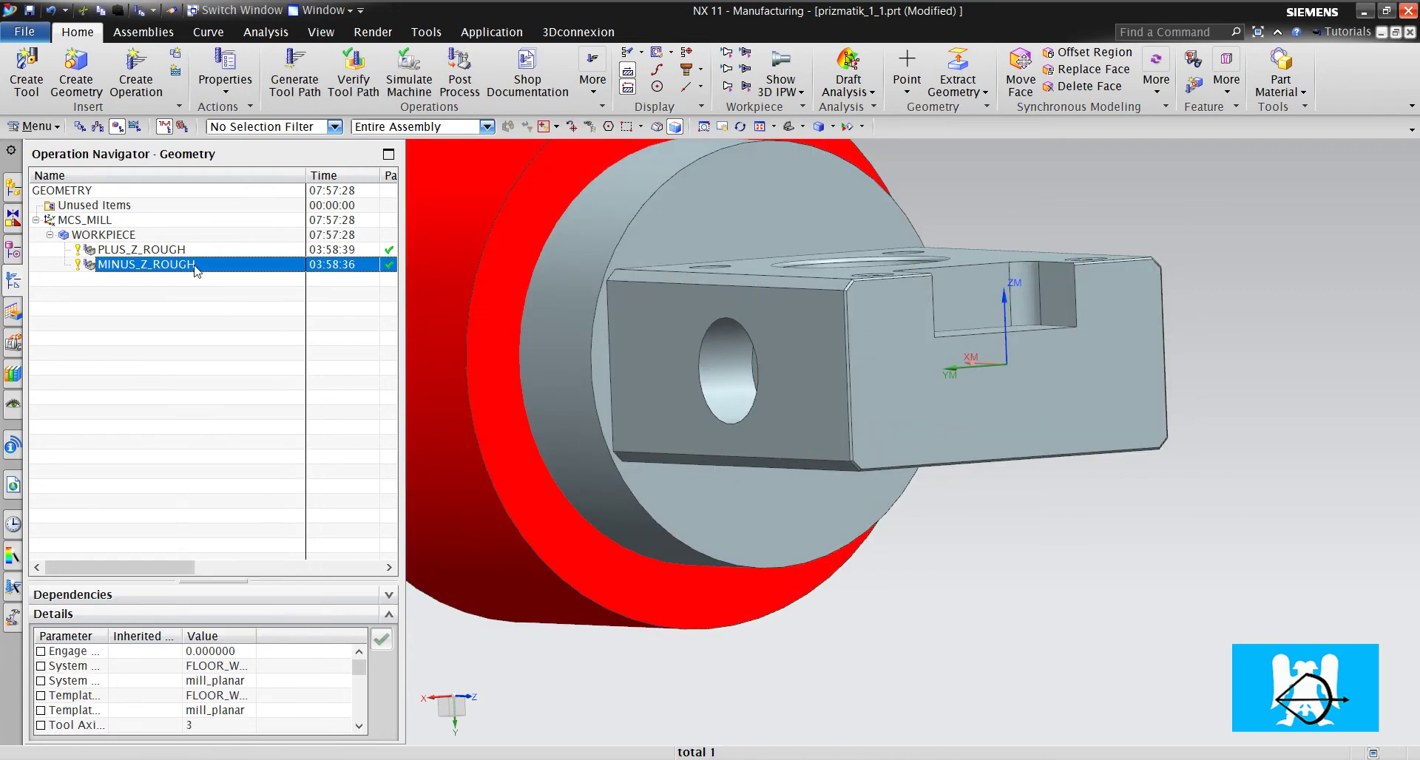
{"action": "right_click", "coordinate": [195, 265]}
{"action": "left_click", "coordinate": [221, 330]}
Step: Replace the cut area floor of MINUS_Z_ROUGH_COPY with the part's +Y side face and generate its tool path
{"action": "double_click", "coordinate": [200, 287]}
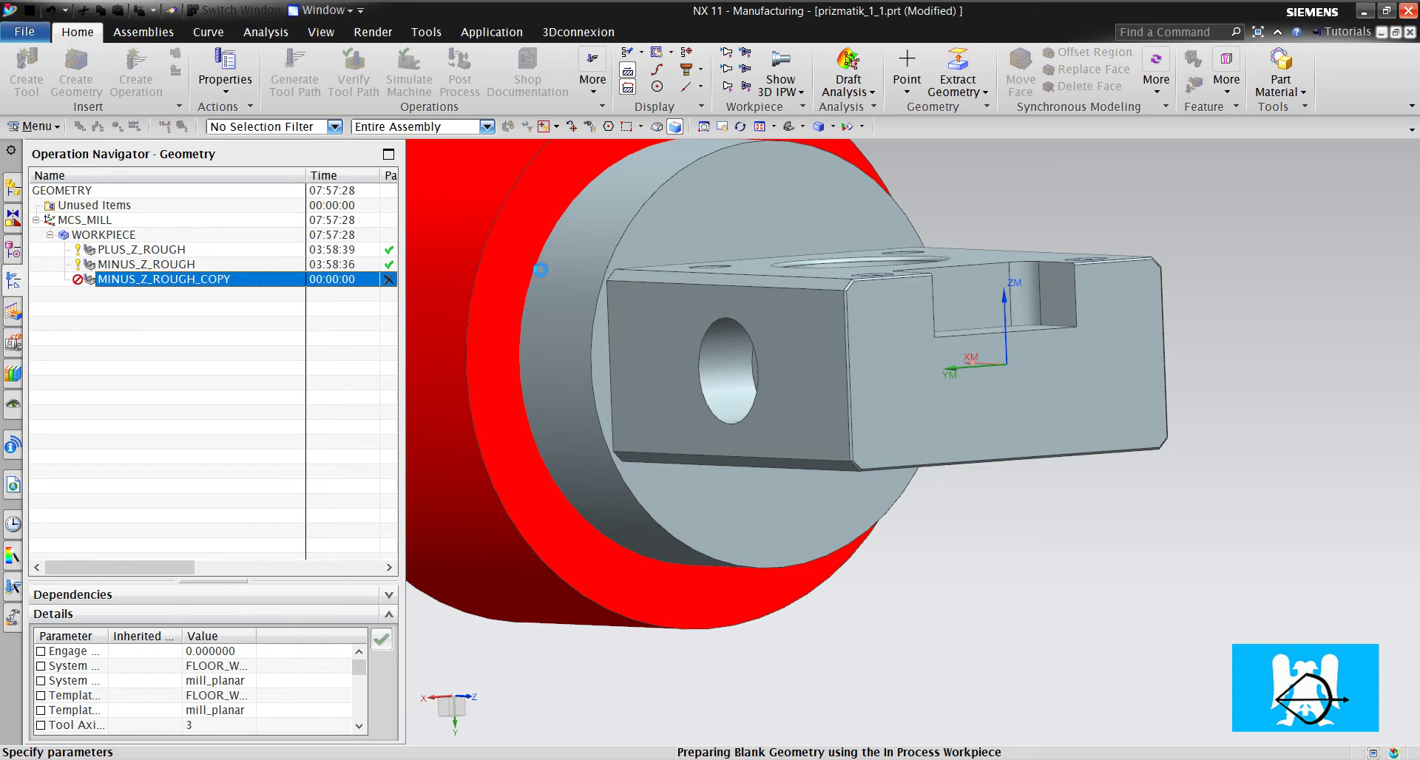
{"action": "left_click", "coordinate": [575, 167]}
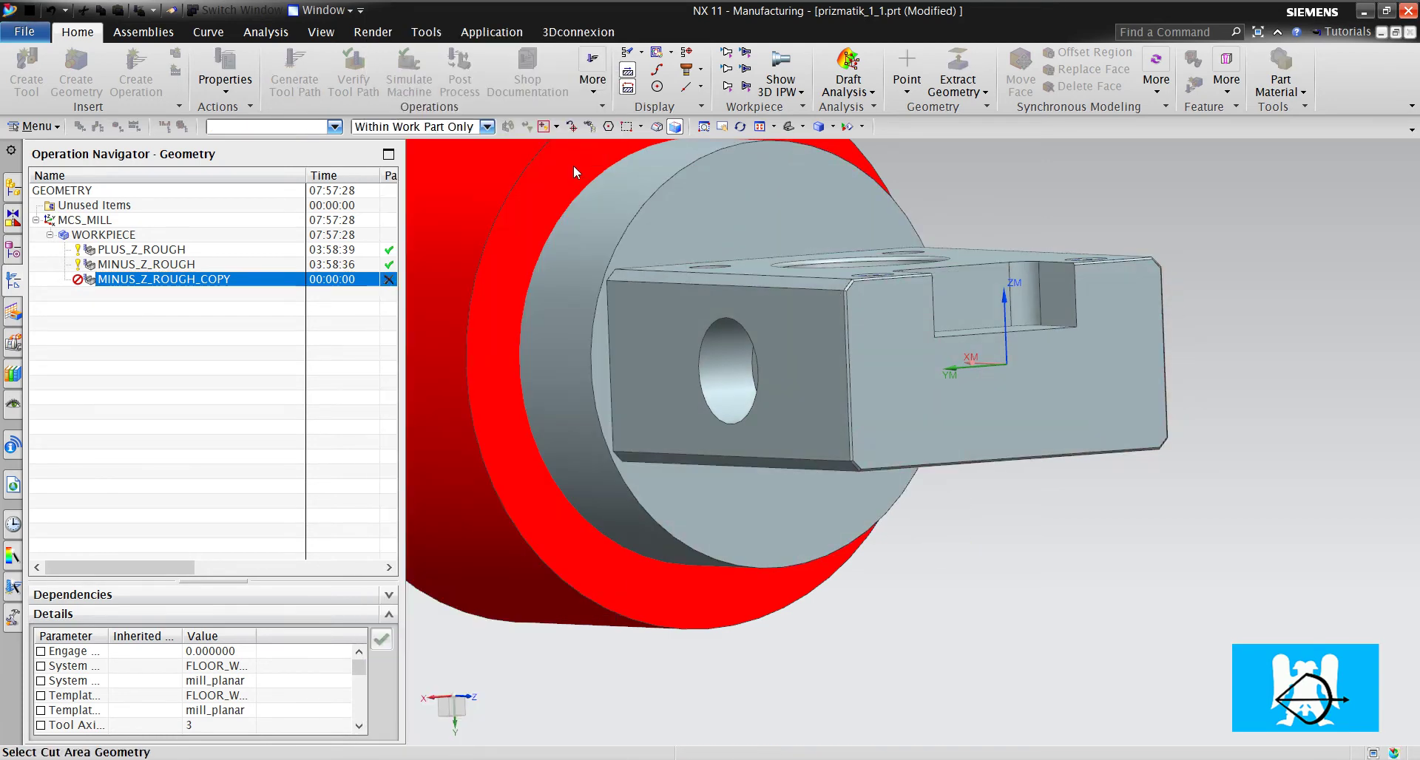
{"action": "left_click", "coordinate": [769, 352]}
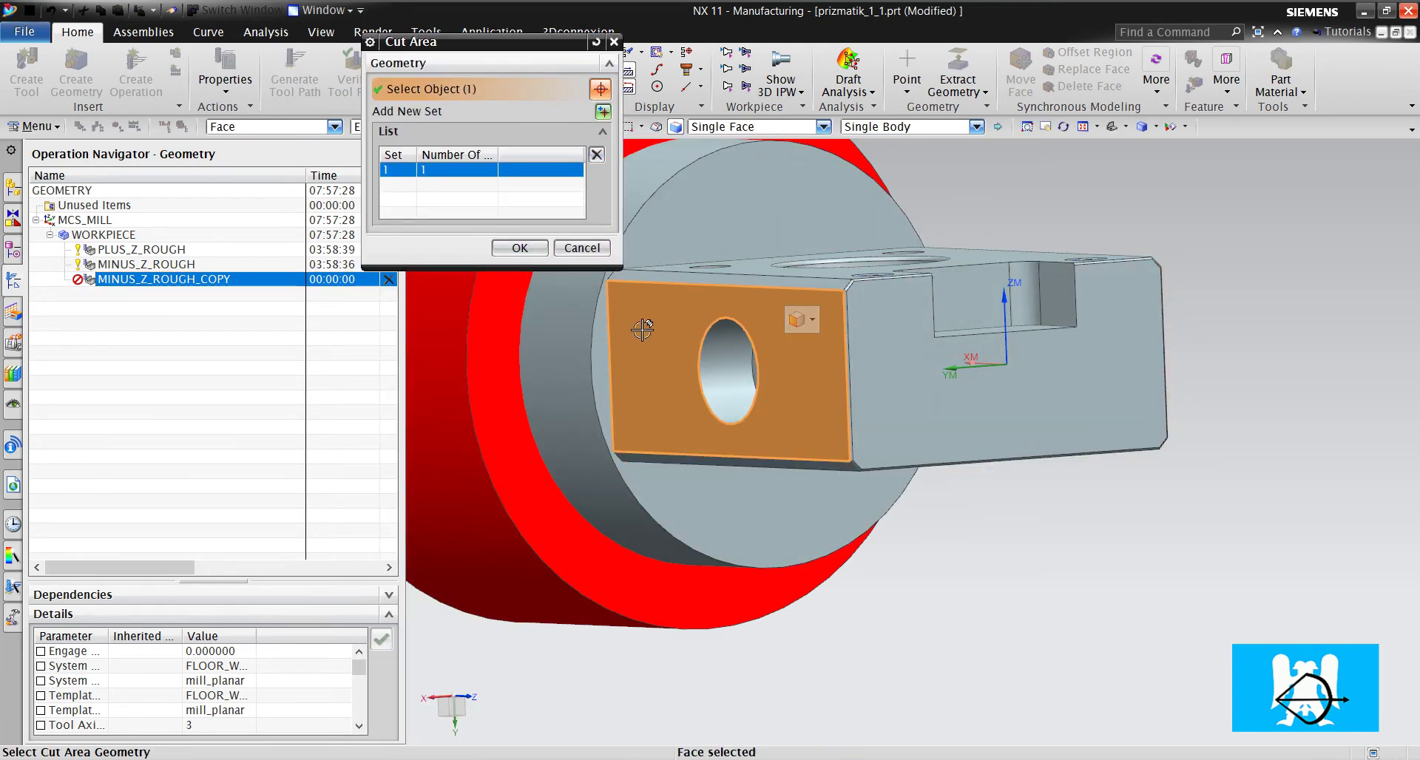
{"action": "left_click", "coordinate": [520, 268]}
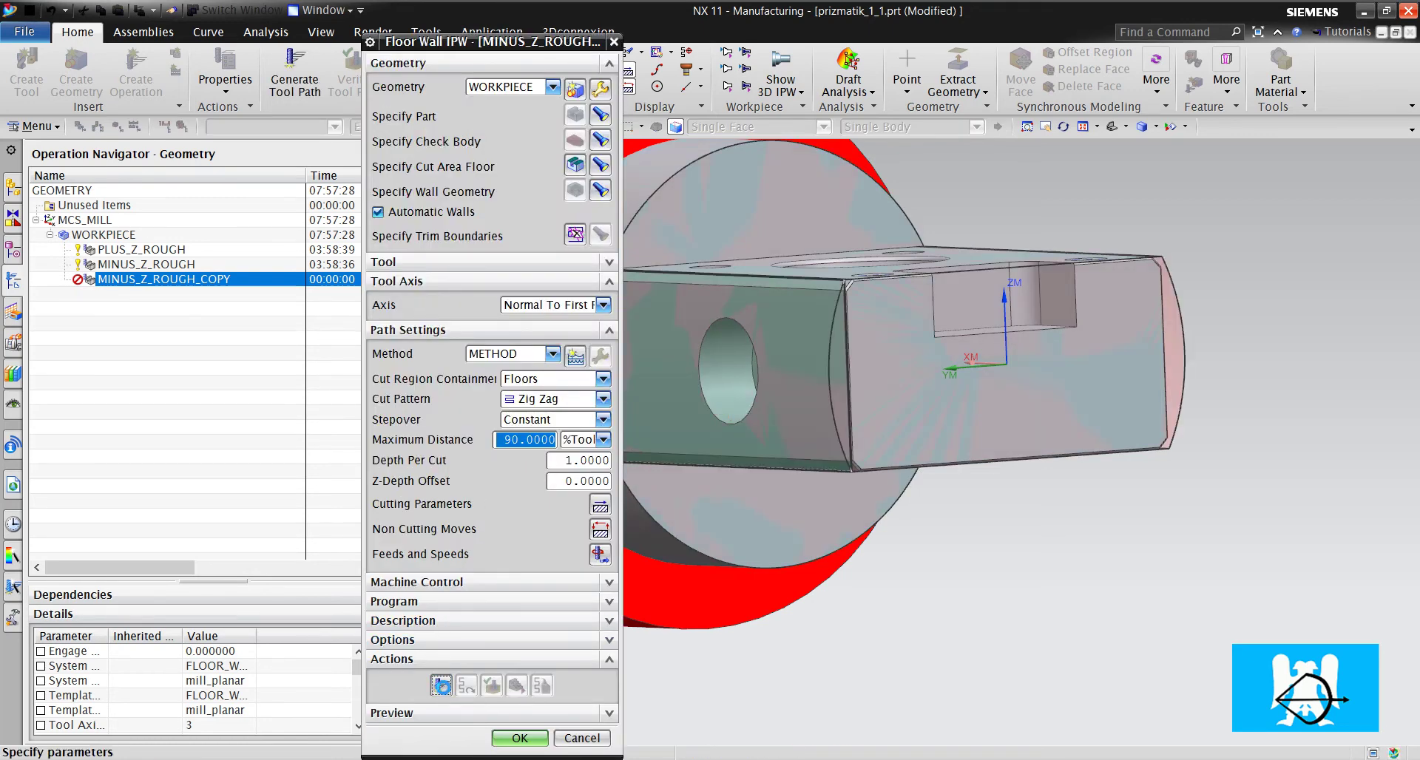
{"action": "left_click", "coordinate": [442, 687]}
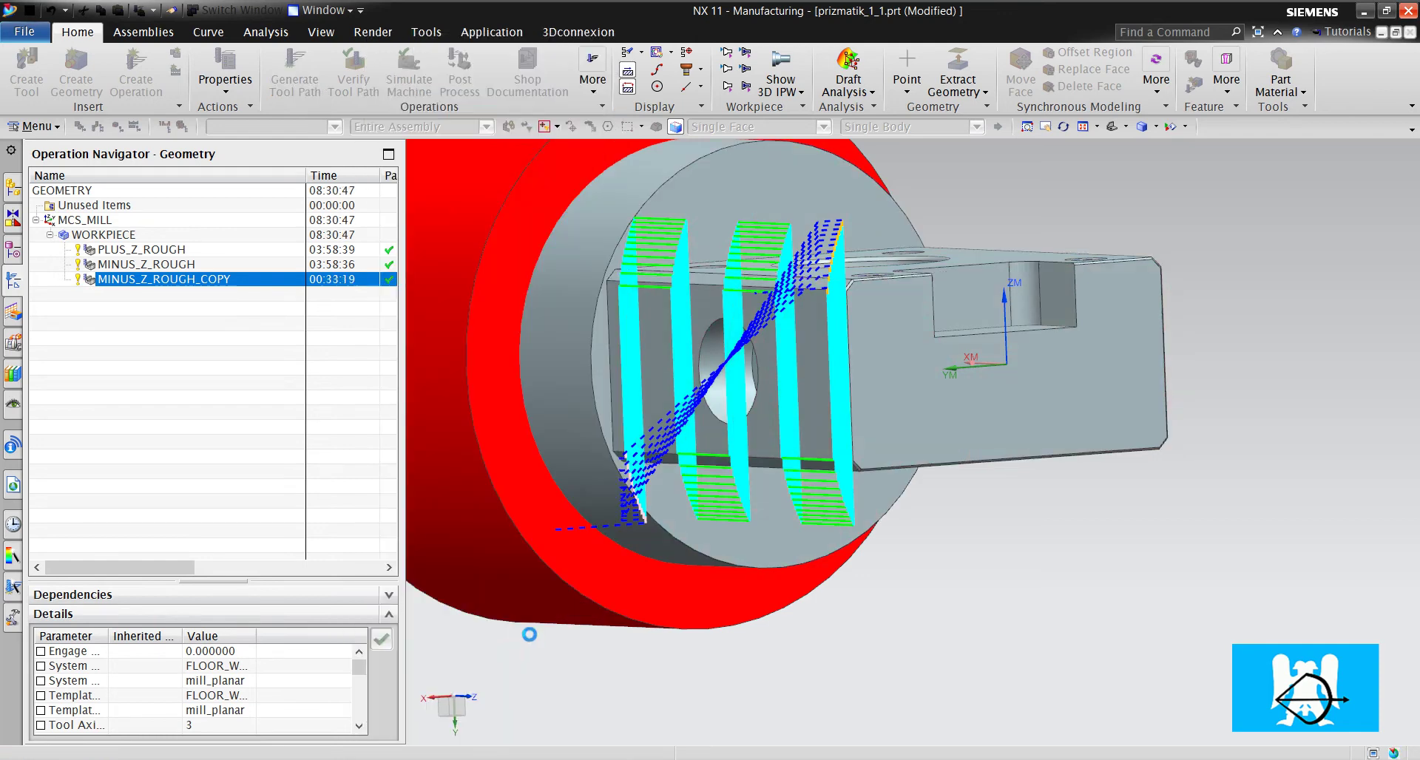
{"action": "left_click", "coordinate": [520, 738]}
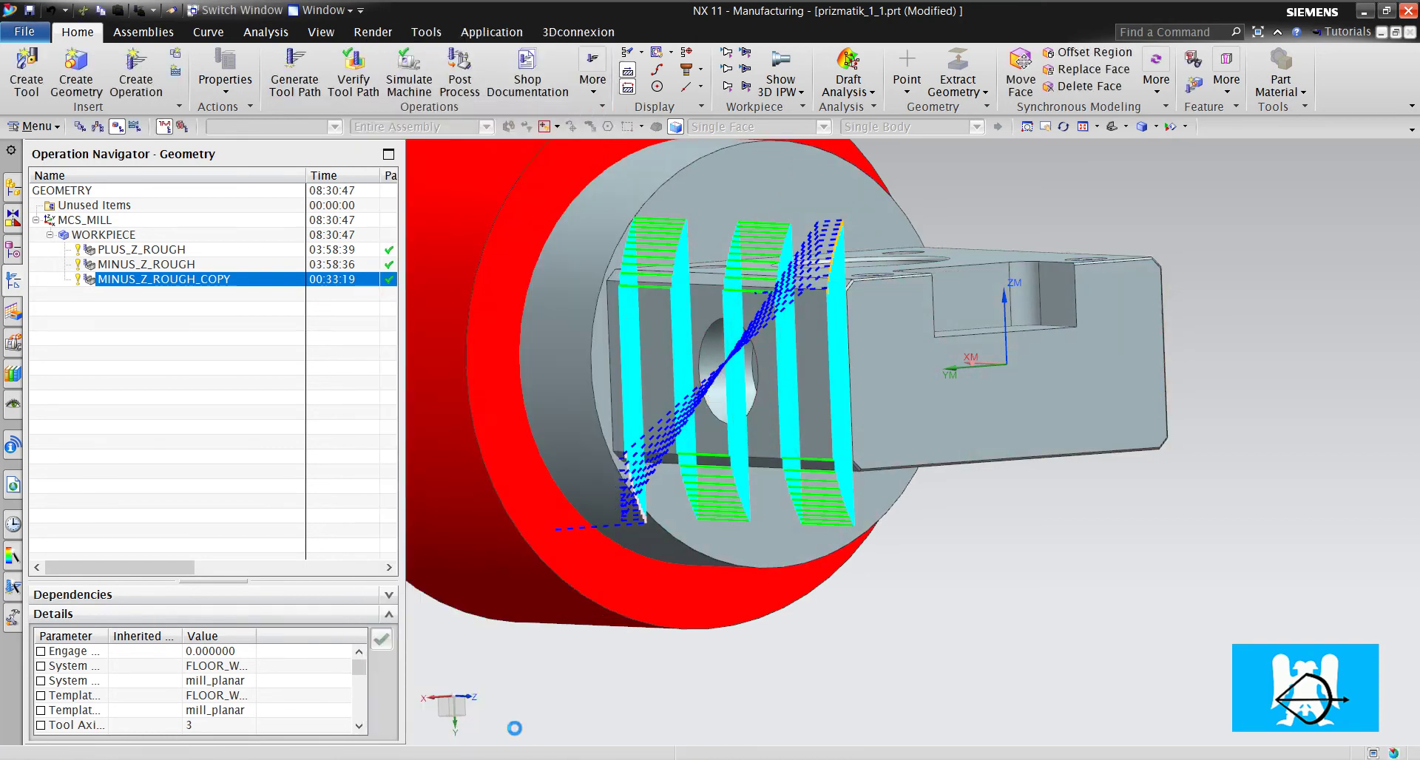
Step: Rename the MINUS_Z_ROUGH_COPY operation as PLUS_Y_ROUGH
{"action": "left_click", "coordinate": [237, 325]}
{"action": "left_click", "coordinate": [231, 281]}
{"action": "left_click", "coordinate": [231, 281]}
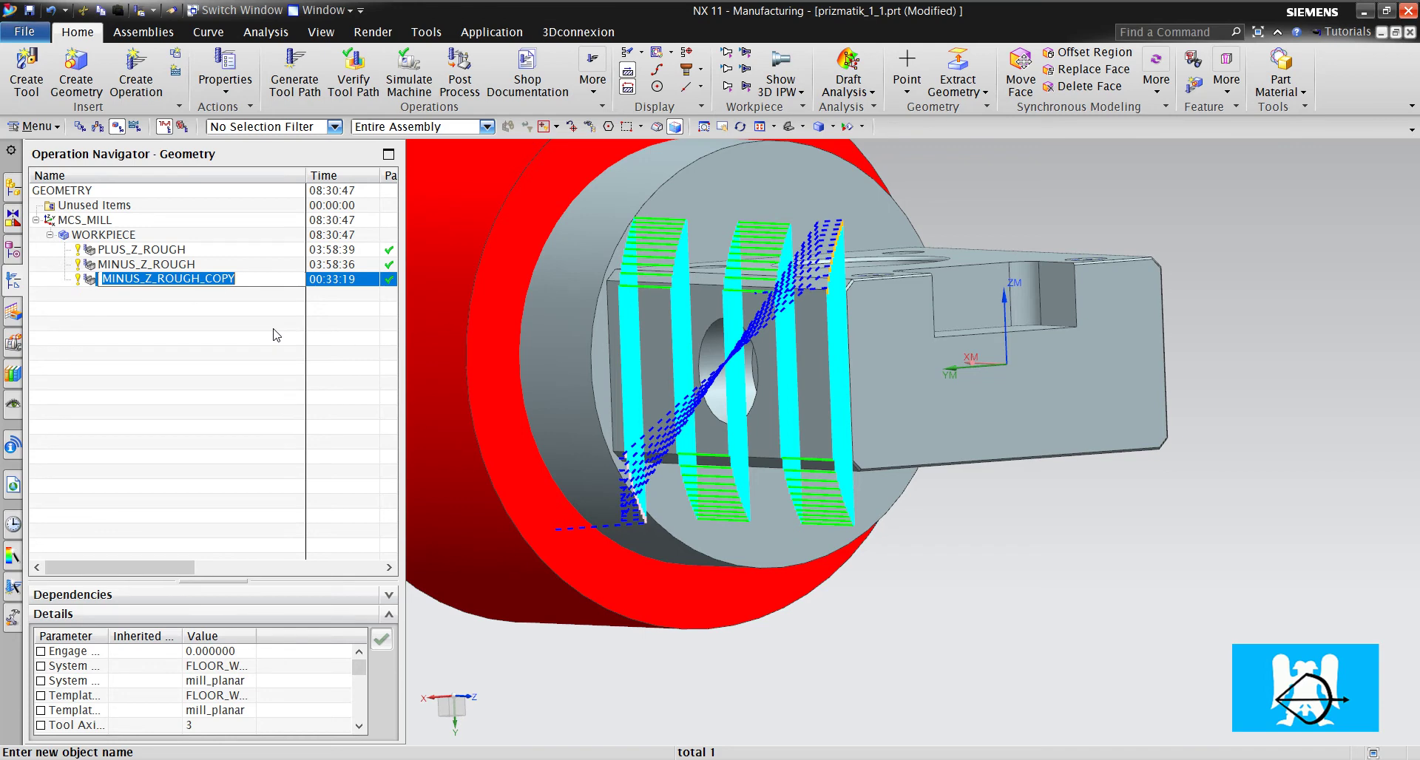
{"action": "type", "text": "Plus_Y_Rough"}
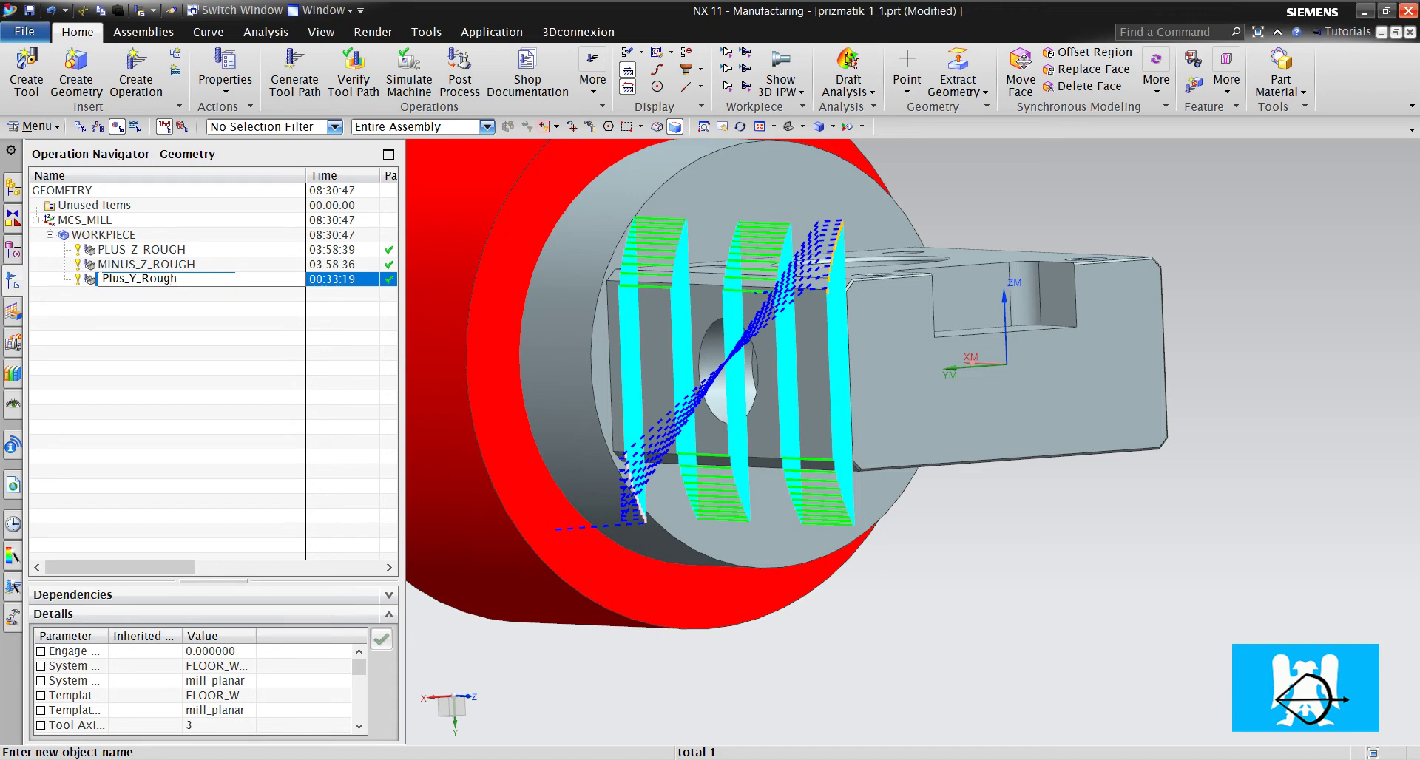
{"action": "key", "text": "Return"}
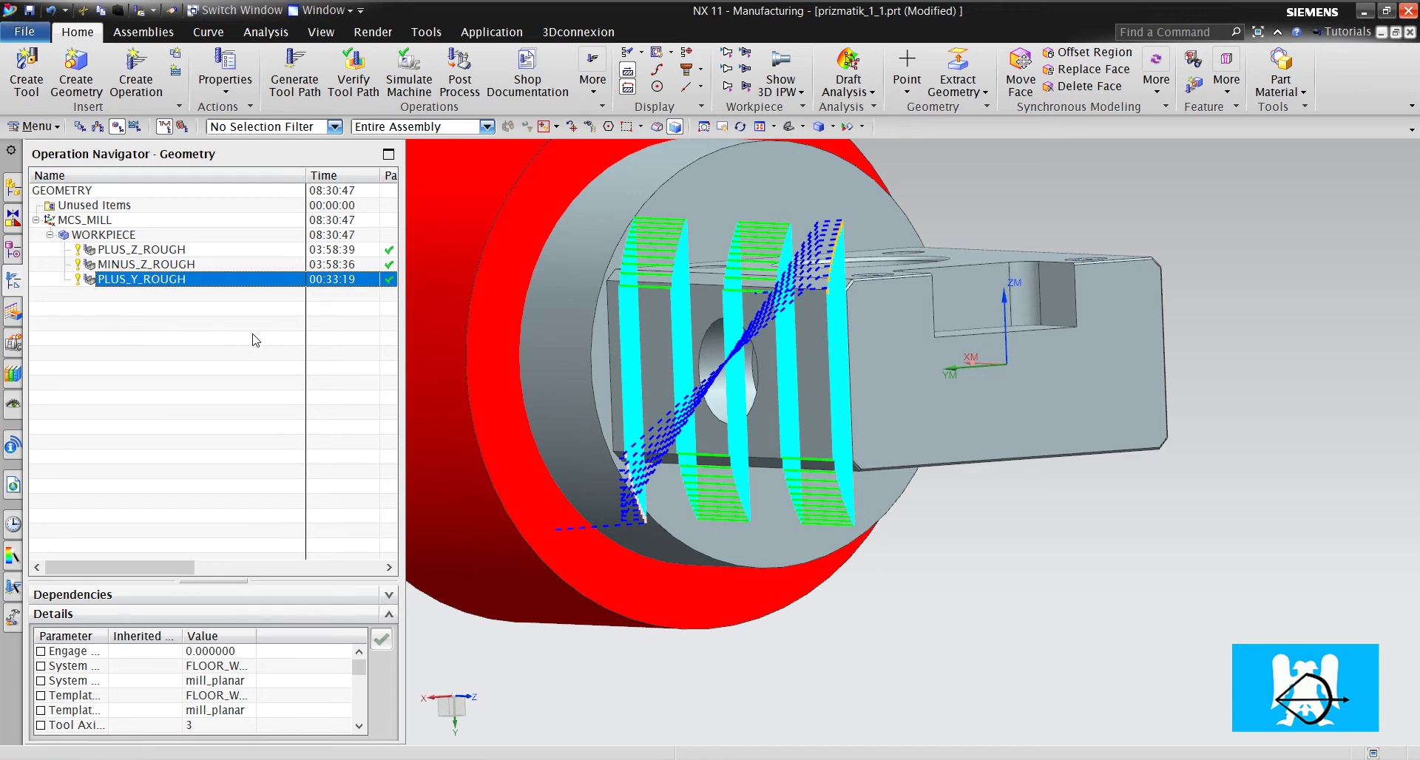
Step: Duplicate the PLUS_Y_ROUGH operation under WORKPIECE
{"action": "right_click", "coordinate": [158, 282]}
{"action": "left_click", "coordinate": [198, 323]}
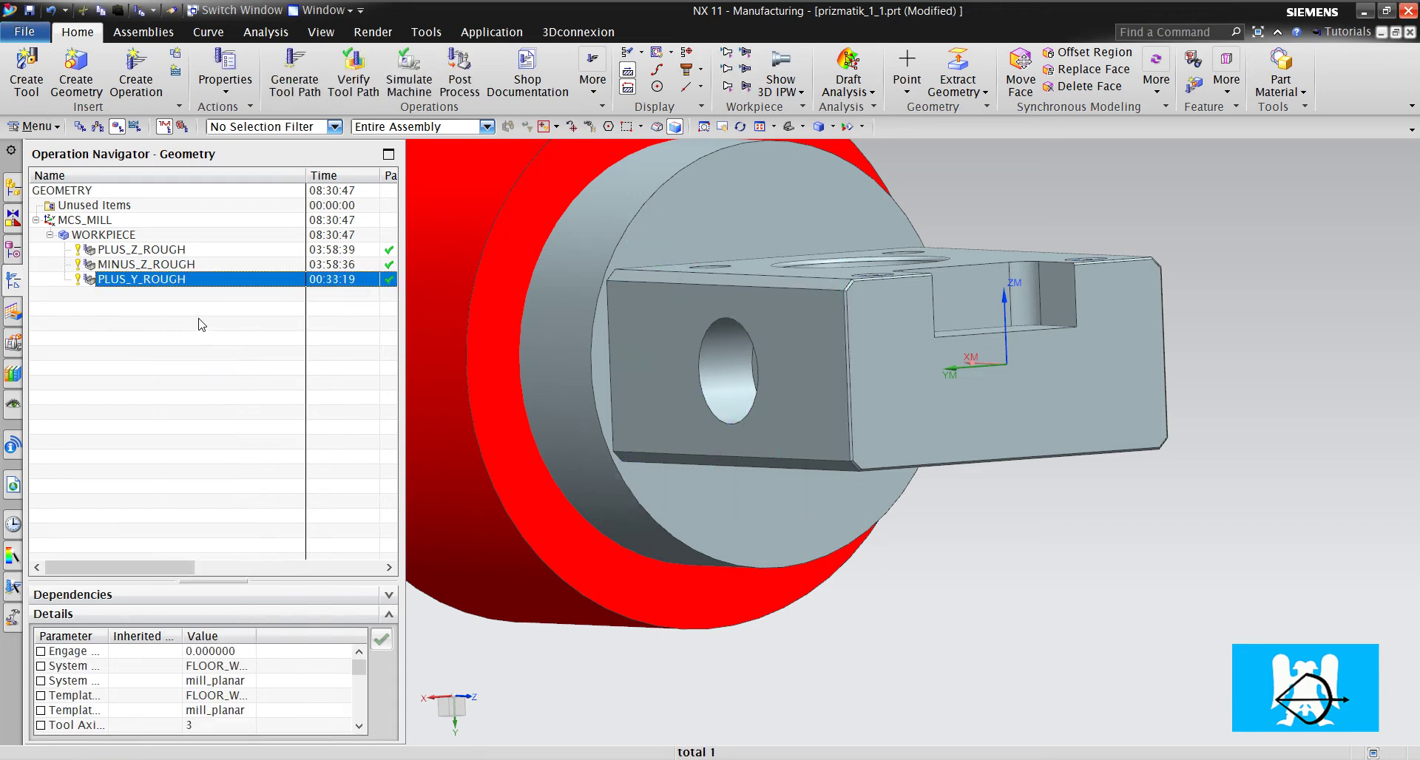
{"action": "right_click", "coordinate": [185, 281]}
{"action": "left_click", "coordinate": [213, 330]}
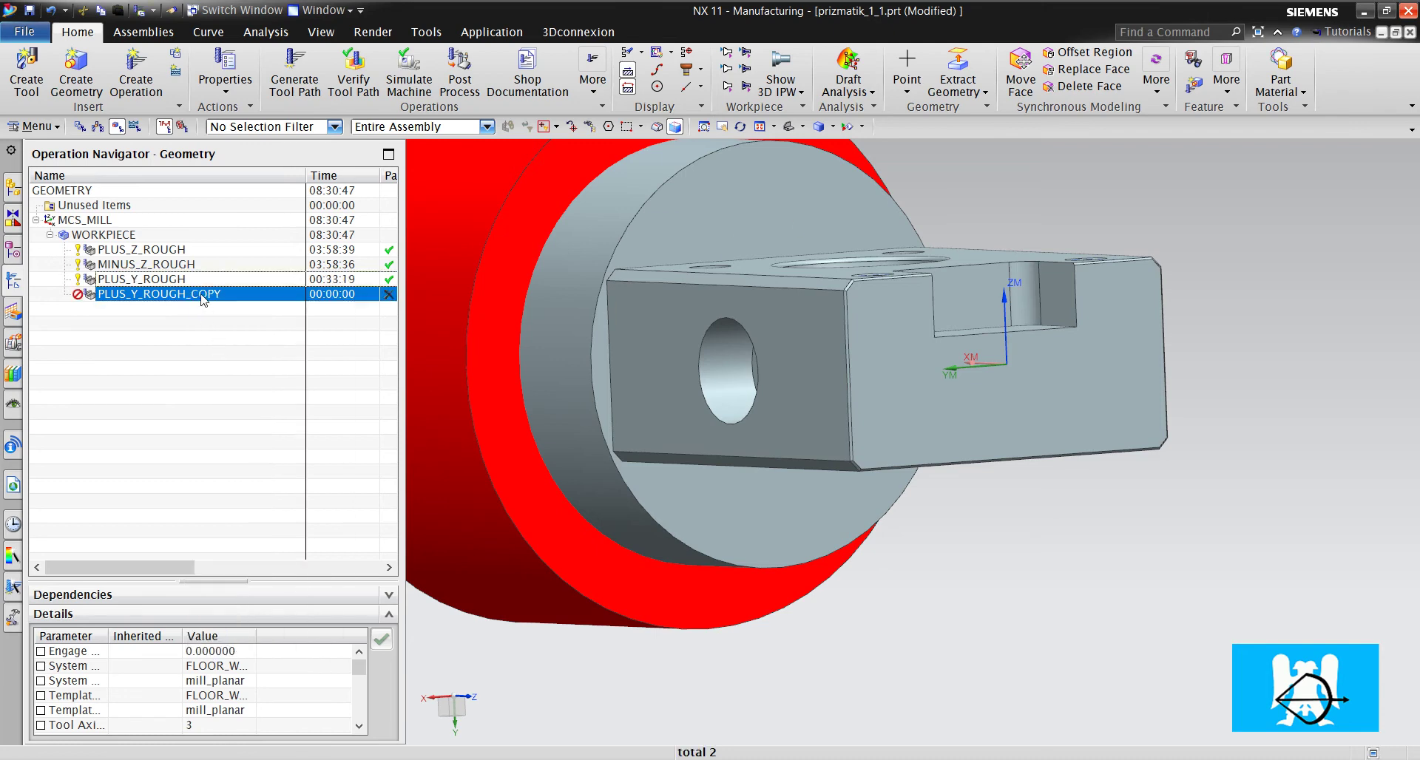
Step: Edit PLUS_Y_ROUGH_COPY and replace its cut area floor with the opposite side face of the part, facing -Y
{"action": "double_click", "coordinate": [203, 296]}
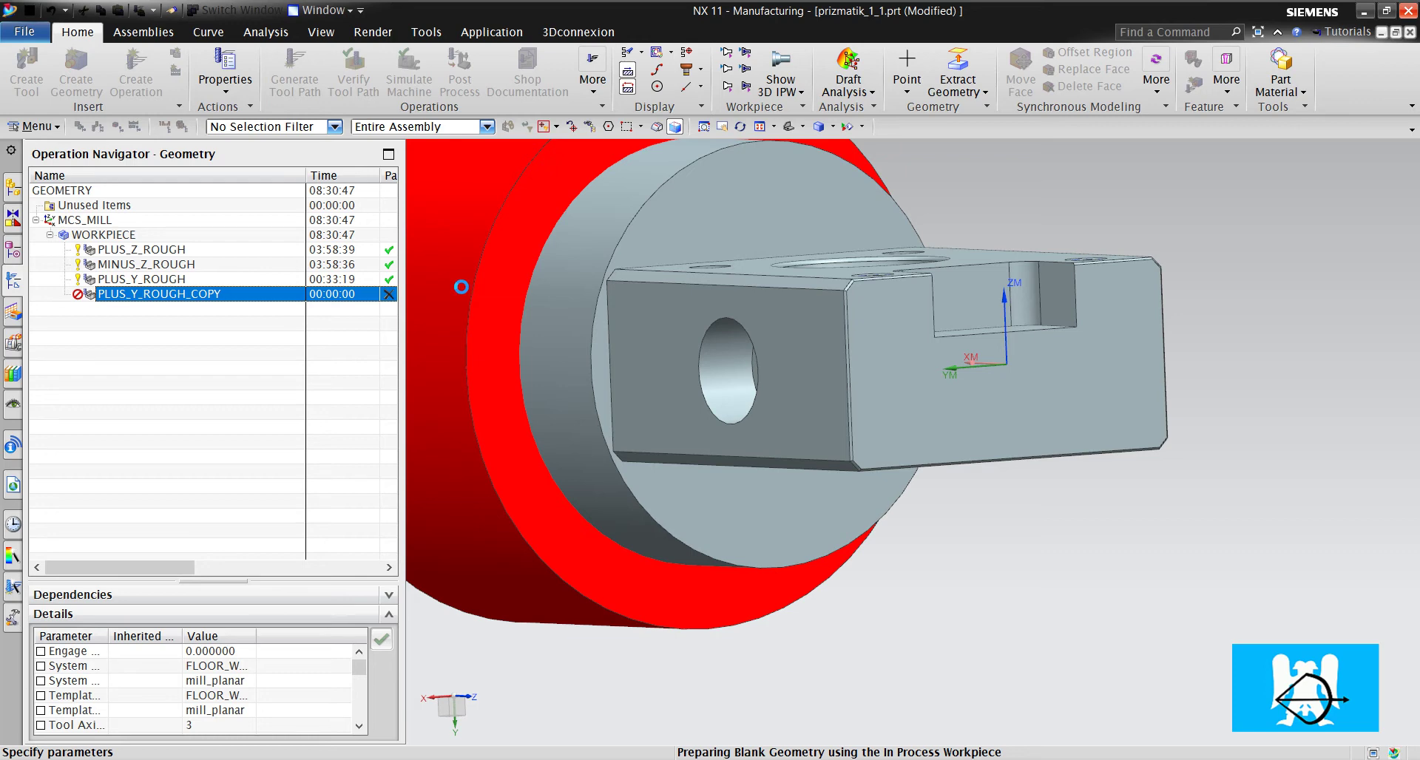
{"action": "left_click", "coordinate": [578, 163]}
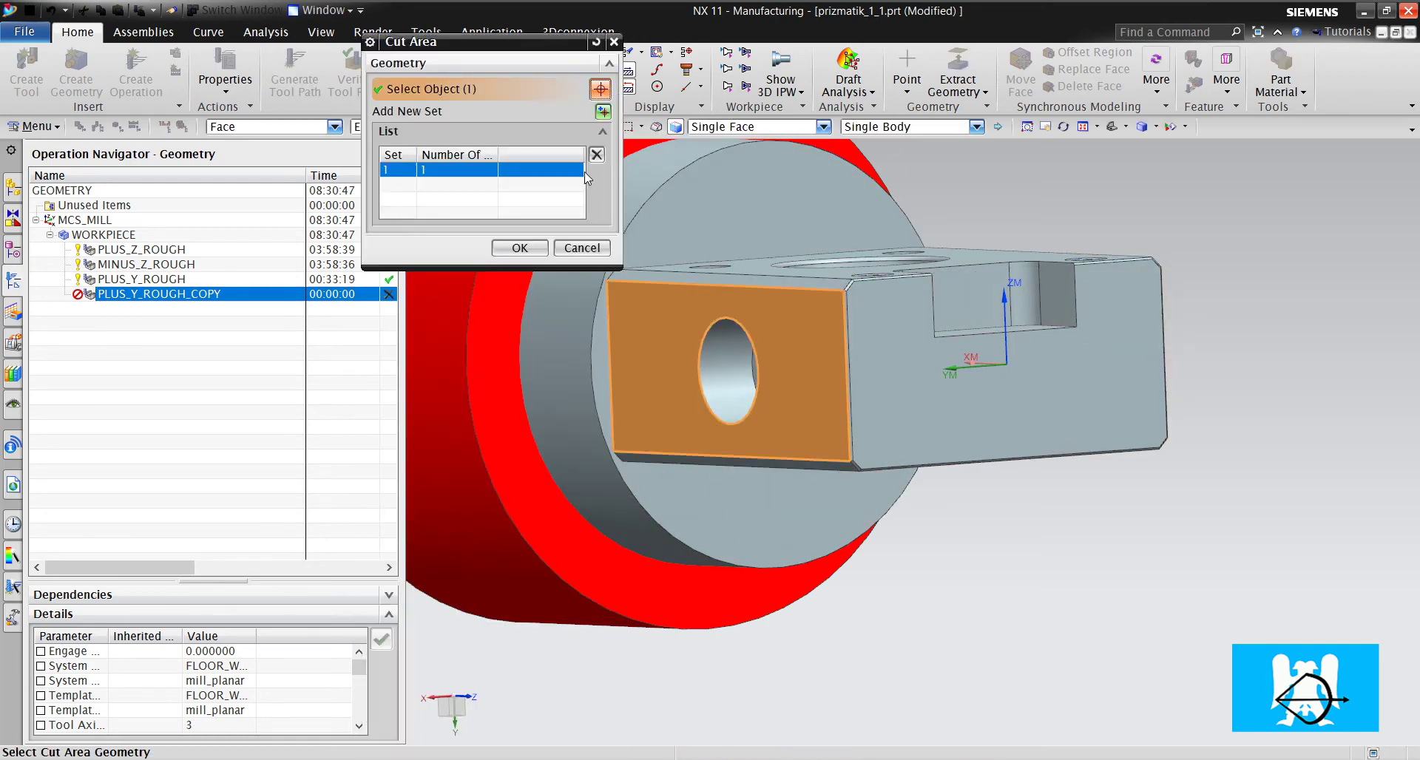
{"action": "left_click", "coordinate": [596, 155]}
{"action": "middle_click_drag", "start_coordinate": [651, 325], "coordinate": [758, 325]}
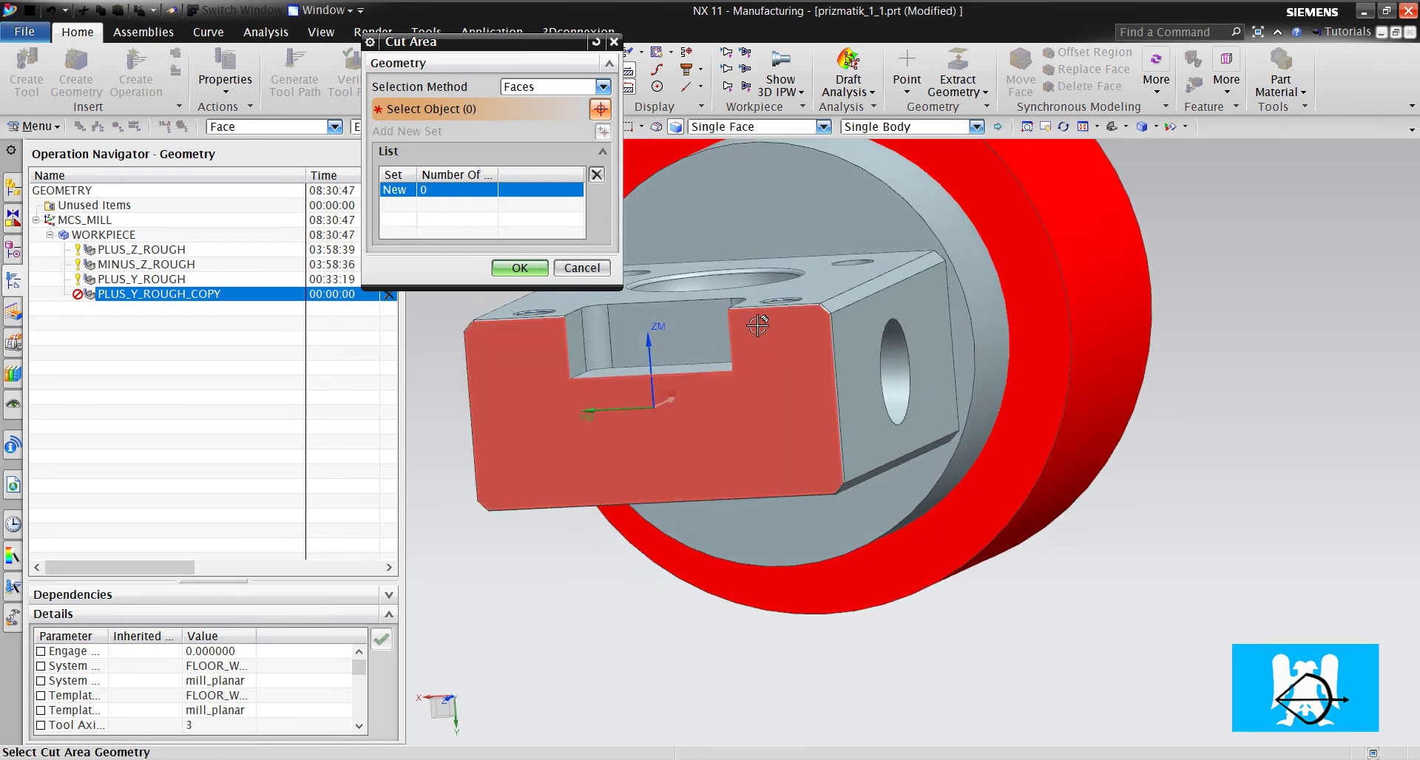
{"action": "left_click", "coordinate": [898, 270]}
{"action": "left_click", "coordinate": [522, 255]}
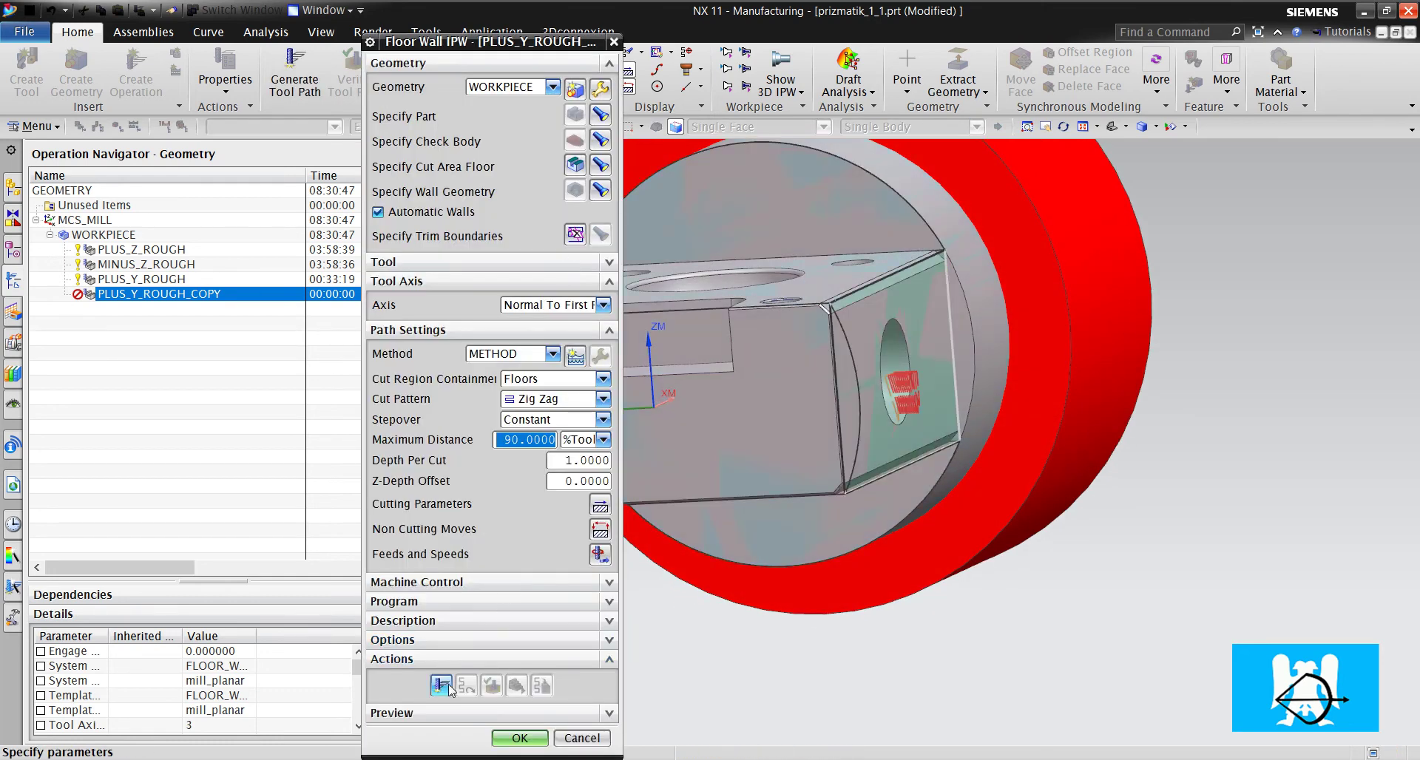
Step: Generate the tool path of PLUS_Y_ROUGH_COPY for the -Y side face and accept the operation
{"action": "left_click", "coordinate": [442, 685]}
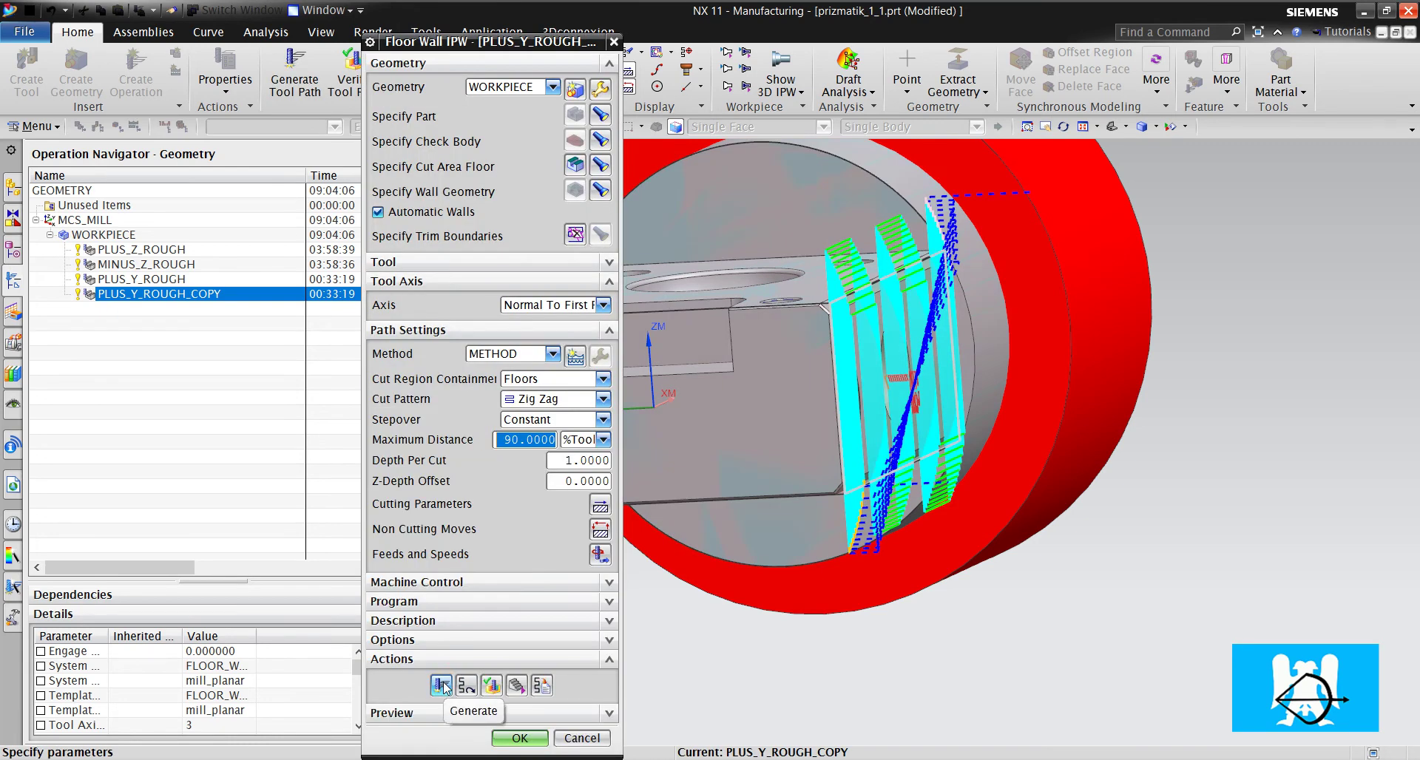
{"action": "middle_click_drag", "start_coordinate": [804, 455], "coordinate": [802, 435]}
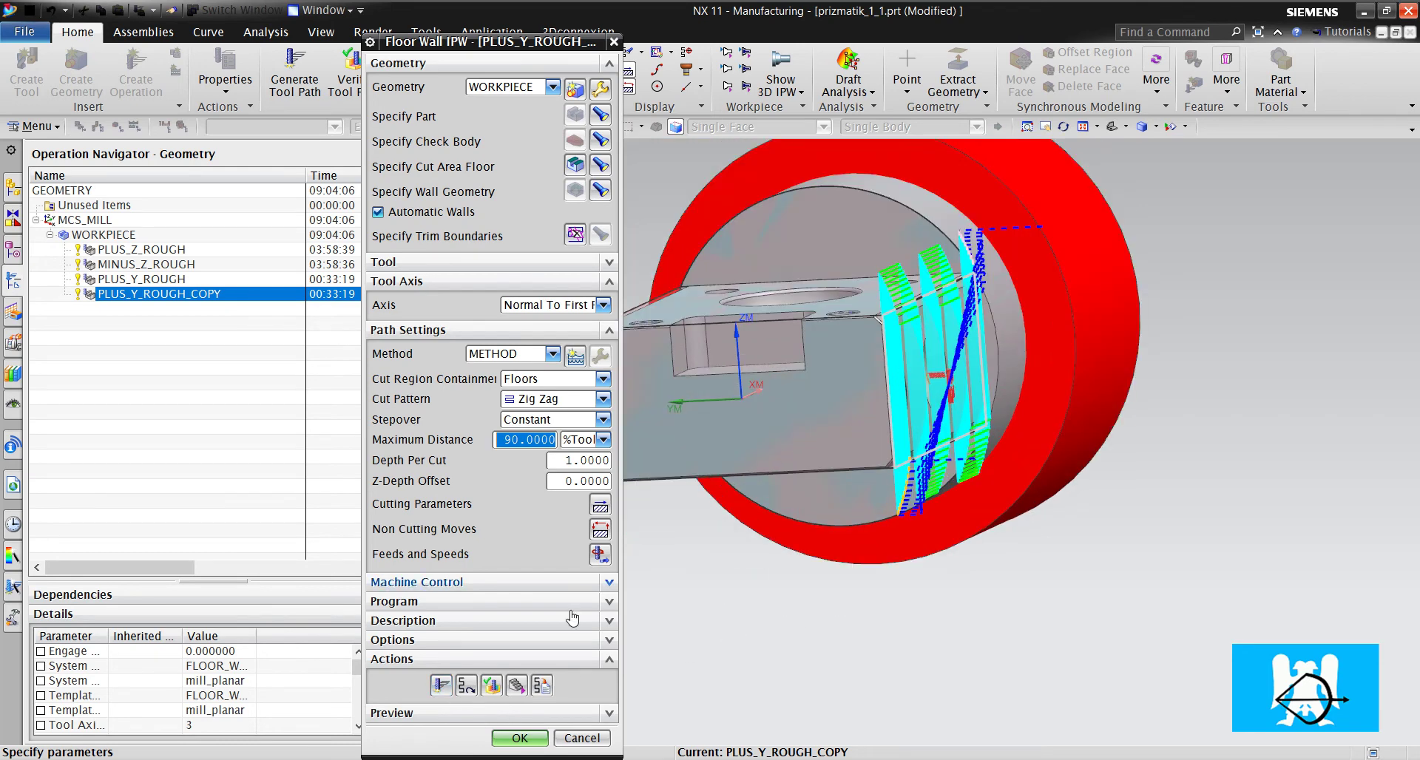
{"action": "left_click", "coordinate": [204, 379]}
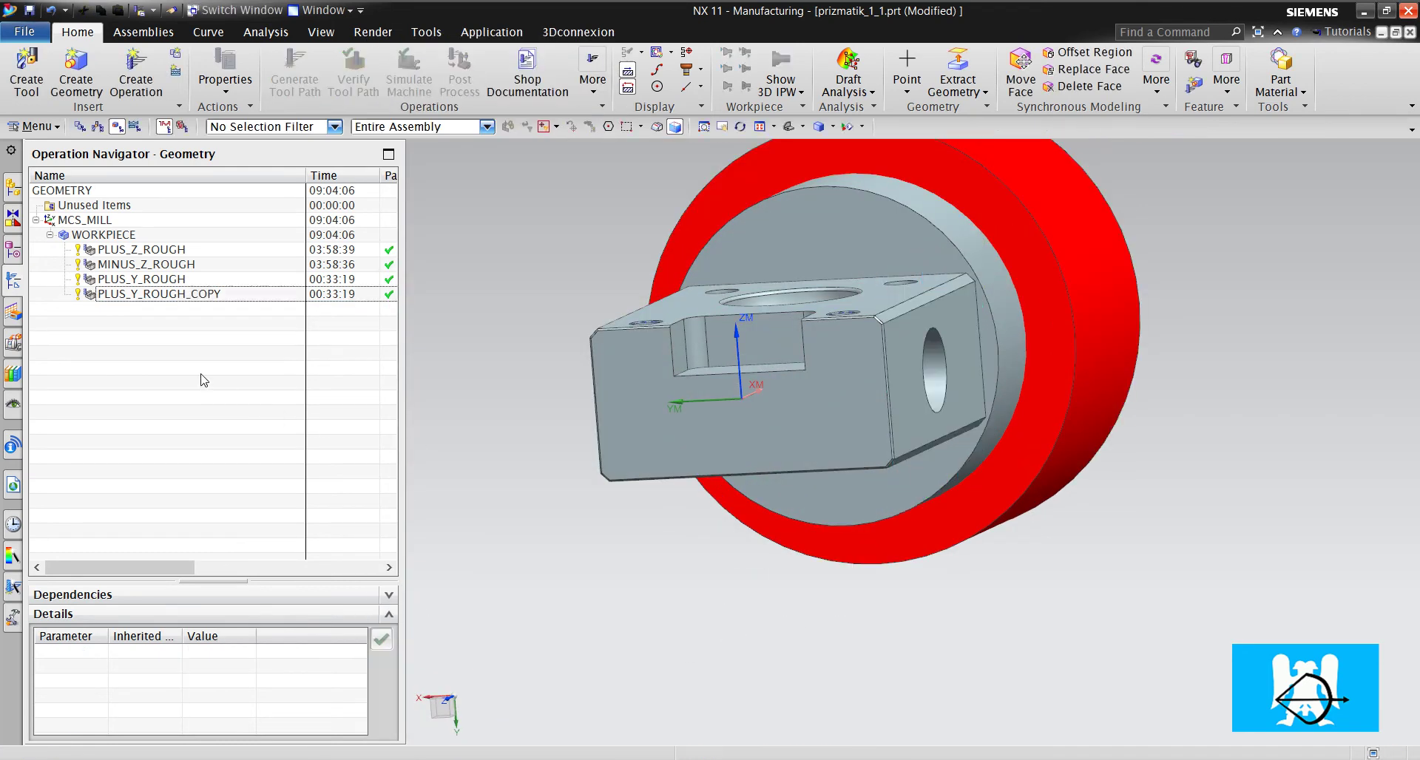
Step: Rename the PLUS_Y_ROUGH_COPY operation as MINUS_Y_ROUGH and display its tool path on the part
{"action": "left_click", "coordinate": [196, 295]}
{"action": "key", "text": "F2"}
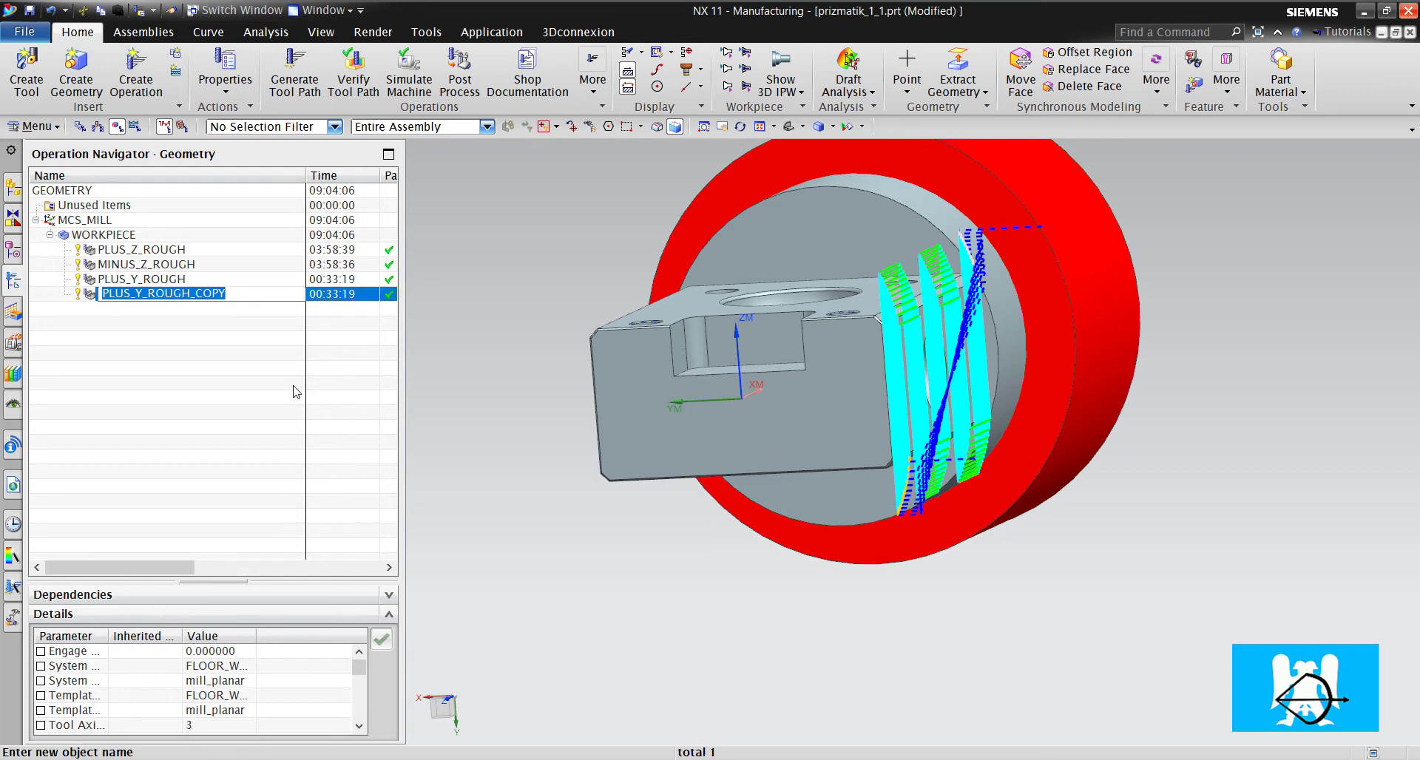
{"action": "key", "text": "End"}
{"action": "key", "text": "BackSpace"}
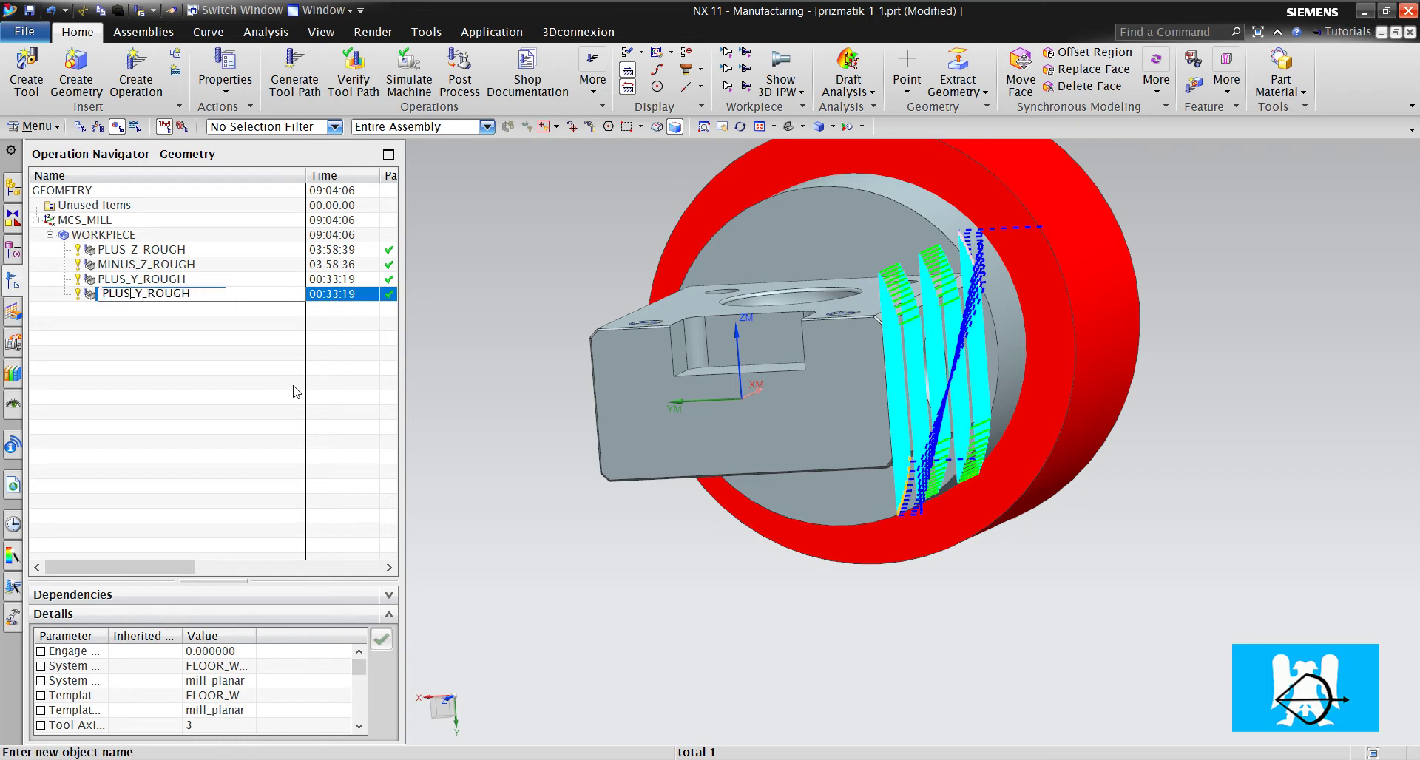
{"action": "key", "text": "BackSpace"}
{"action": "key", "text": "BackSpace"}
{"action": "key", "text": "BackSpace"}
{"action": "key", "text": "BackSpace"}
{"action": "type", "text": "minuz"}
{"action": "key", "text": "BackSpace"}
{"action": "left_click", "coordinate": [255, 405]}
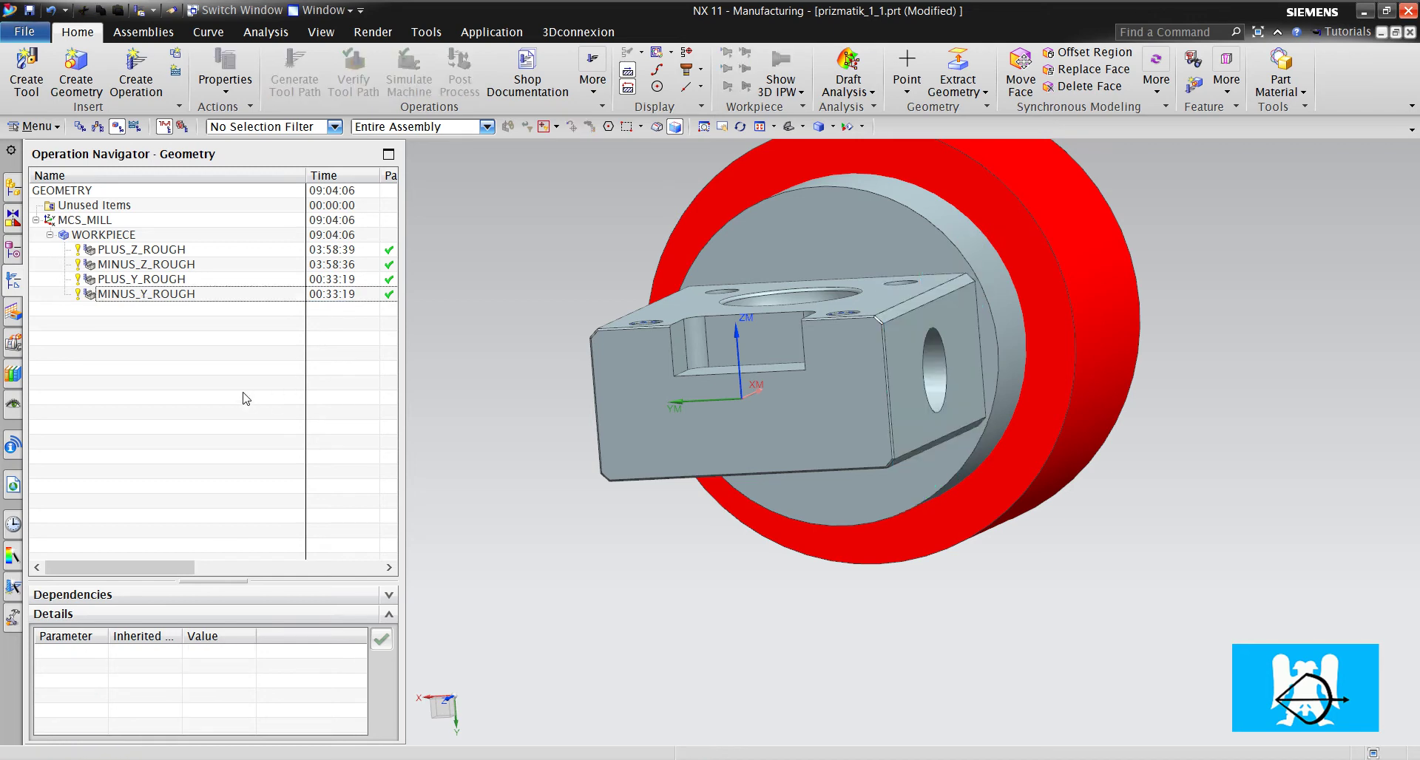
{"action": "left_click", "coordinate": [196, 296]}
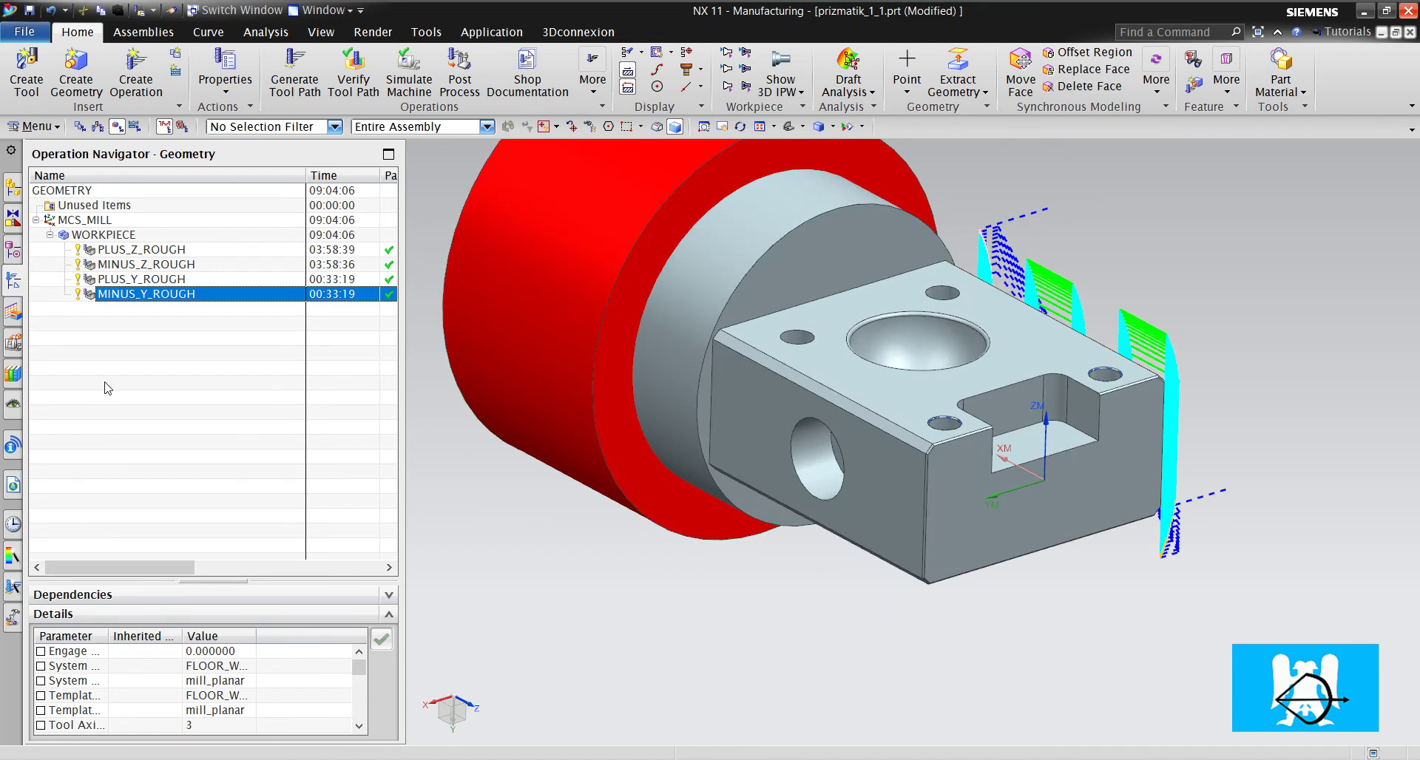
Step: Verify all tool paths under WORKPIECE in a 3D Dynamic material removal simulation at animation speed 9
{"action": "left_click", "coordinate": [115, 337]}
{"action": "left_click", "coordinate": [115, 235]}
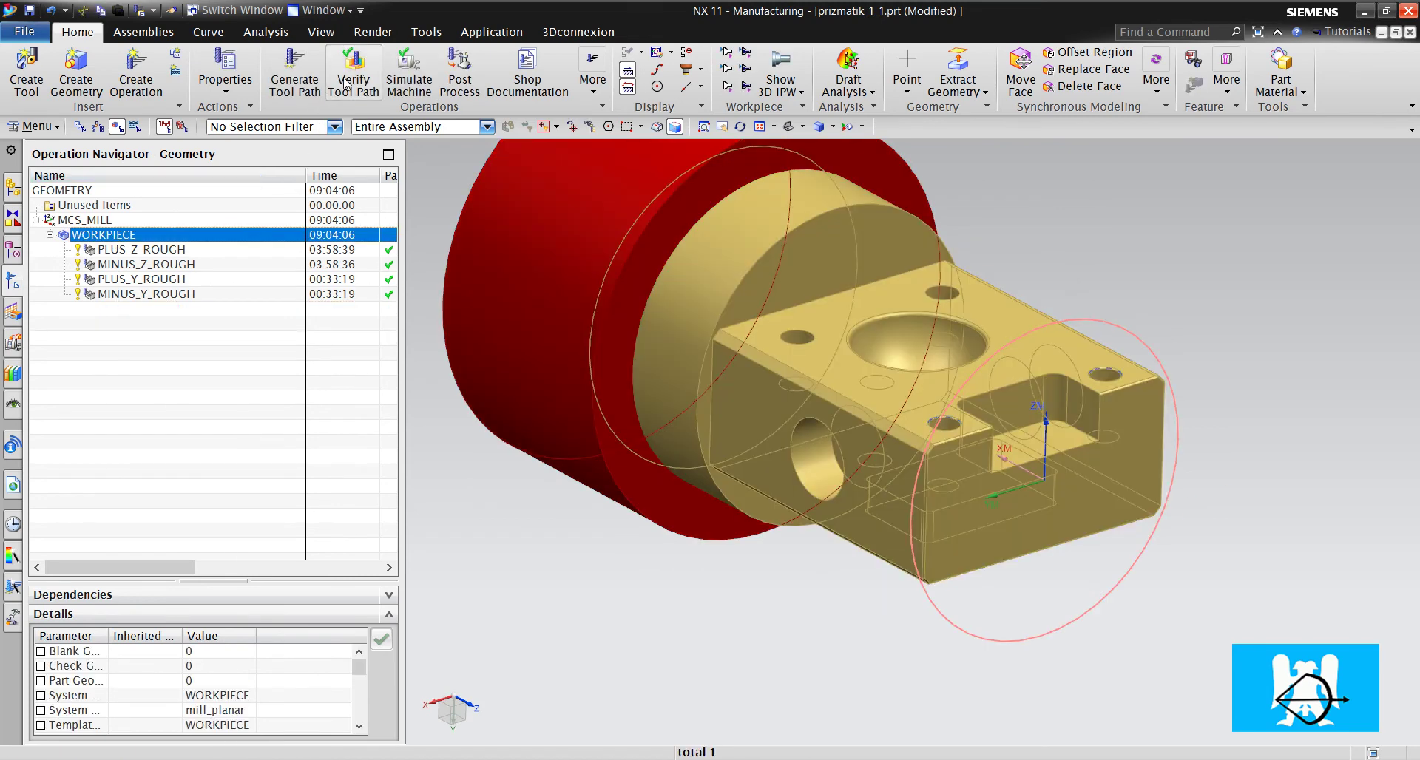
{"action": "left_click", "coordinate": [353, 74]}
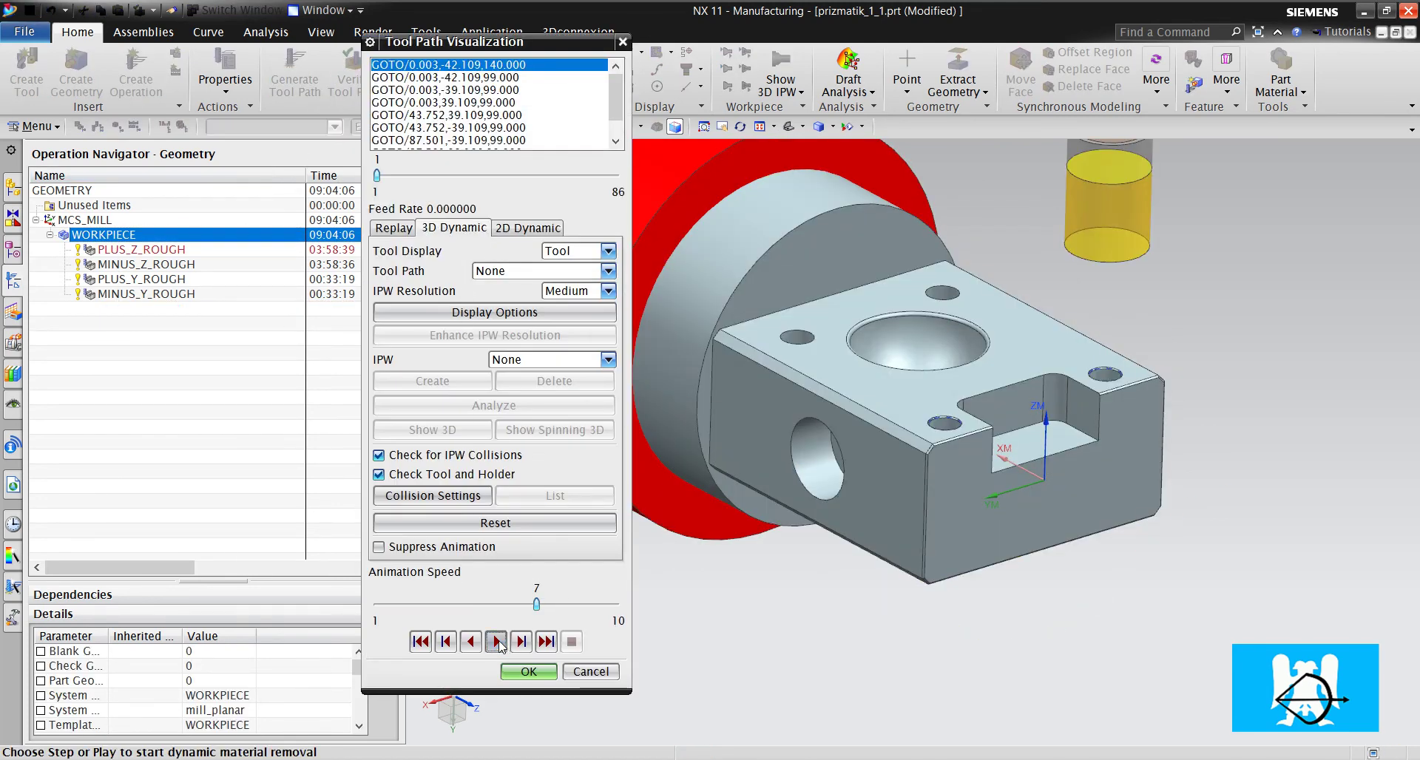
{"action": "left_click", "coordinate": [496, 641]}
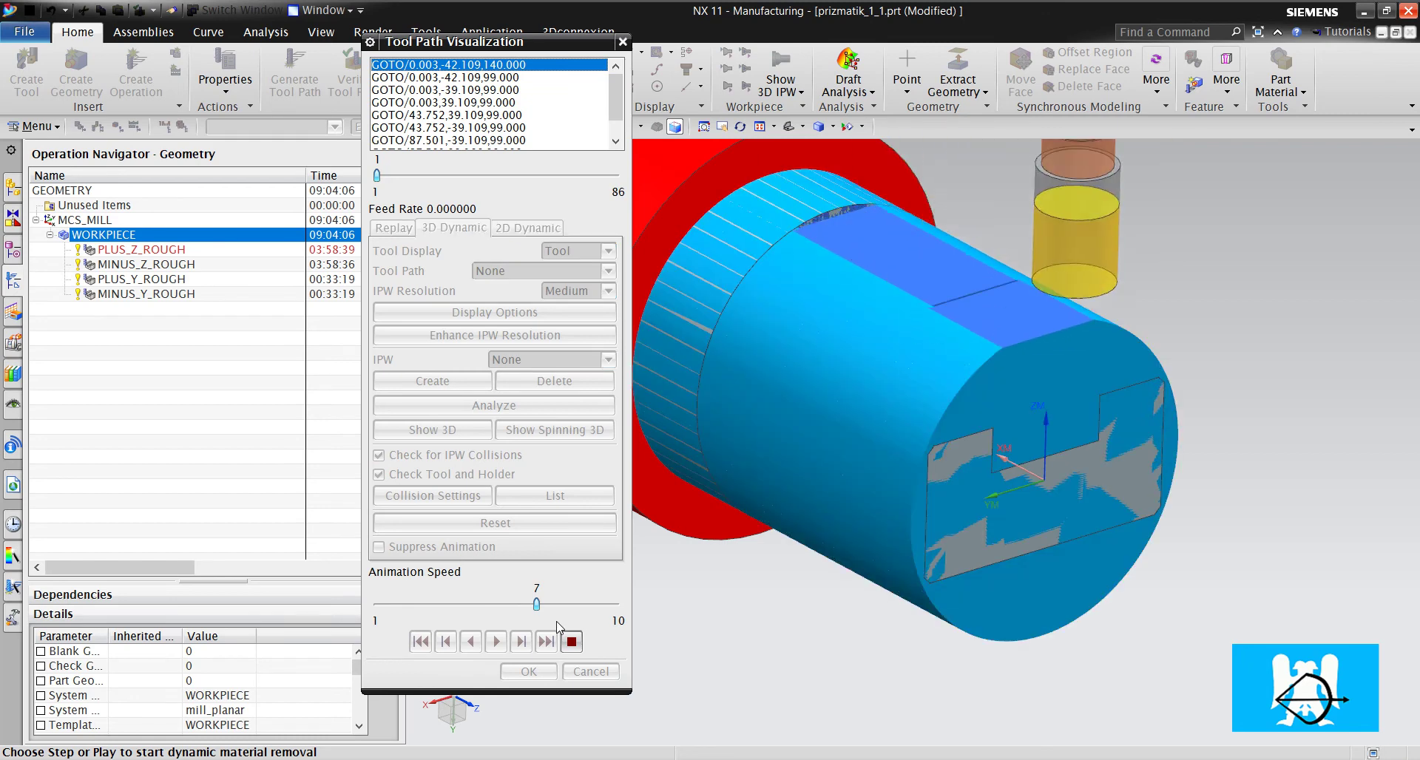
{"action": "left_click", "coordinate": [581, 604]}
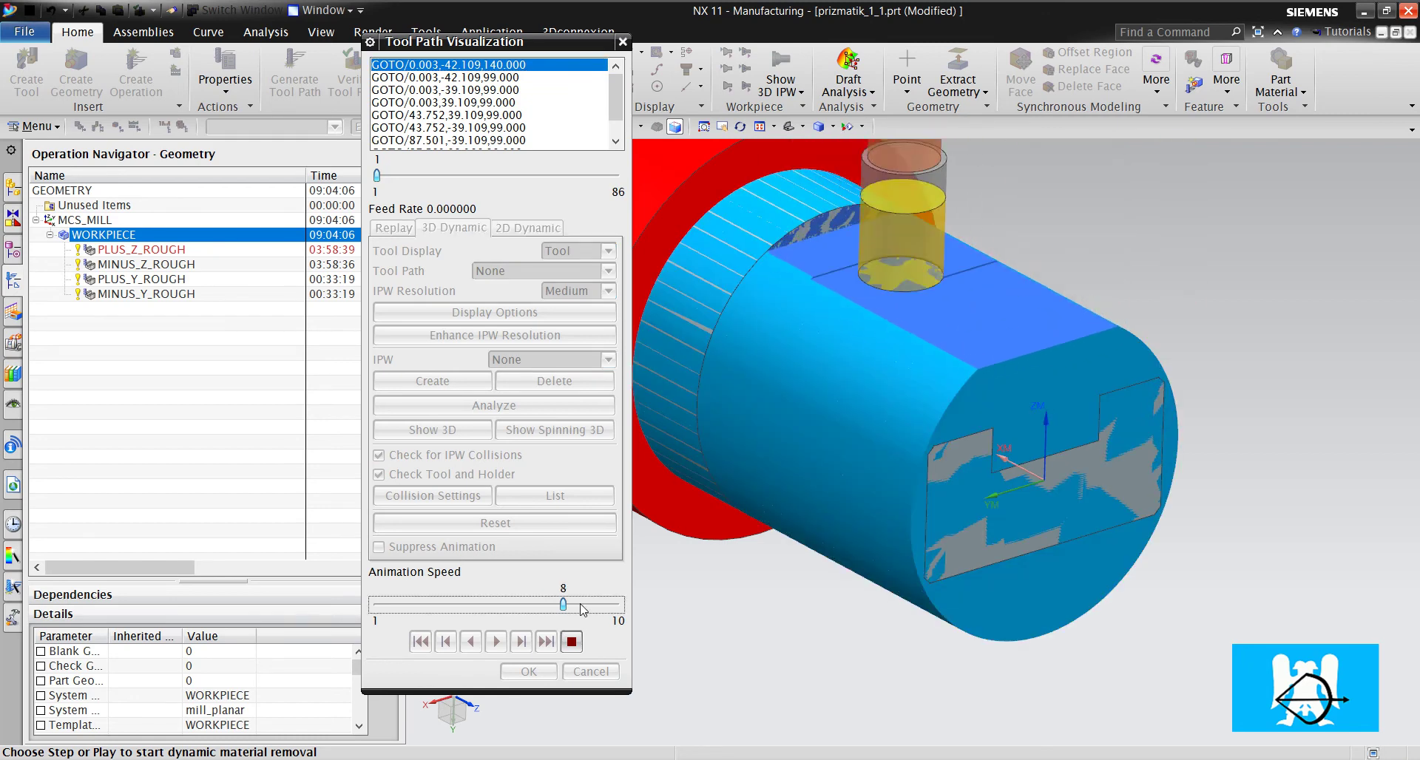
{"action": "left_click", "coordinate": [581, 605]}
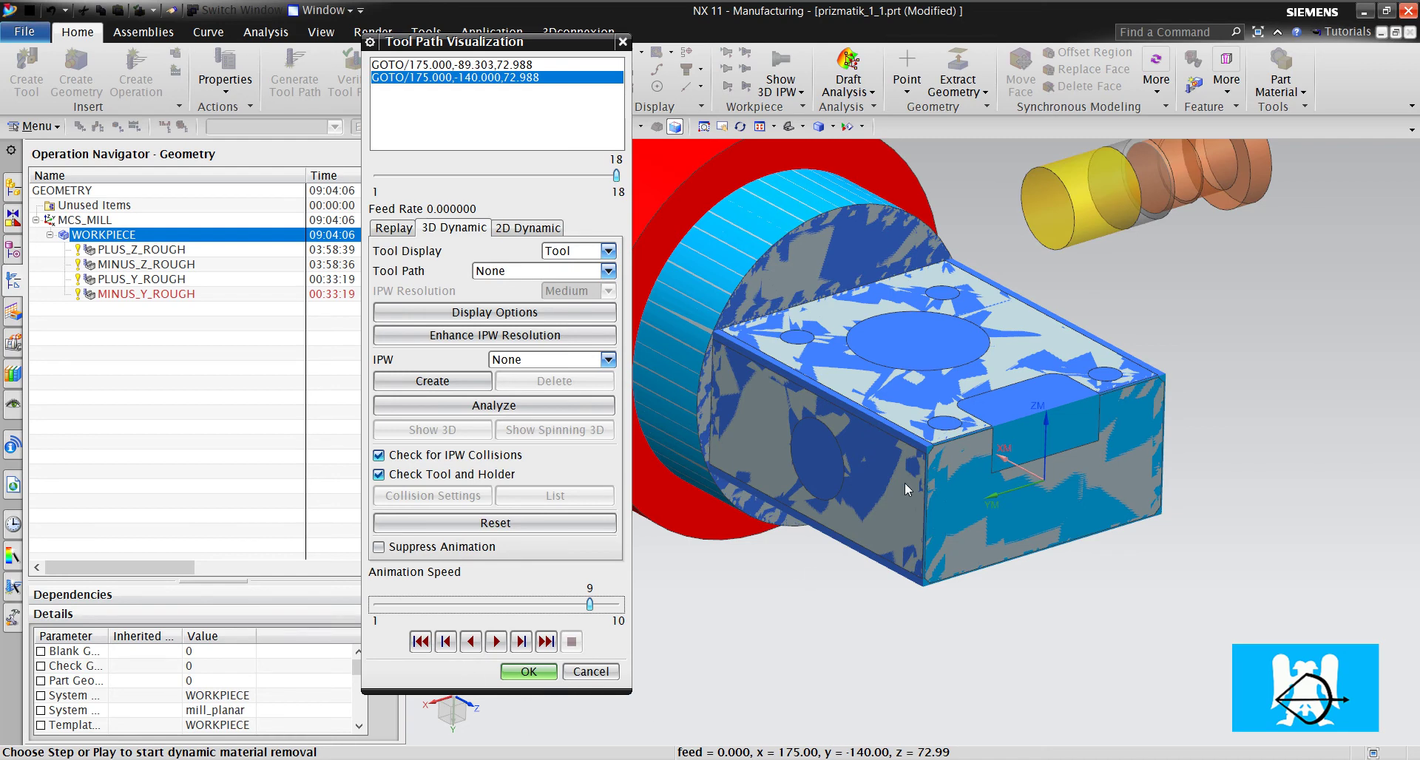
{"action": "left_click", "coordinate": [540, 667]}
{"action": "left_click", "coordinate": [269, 443]}
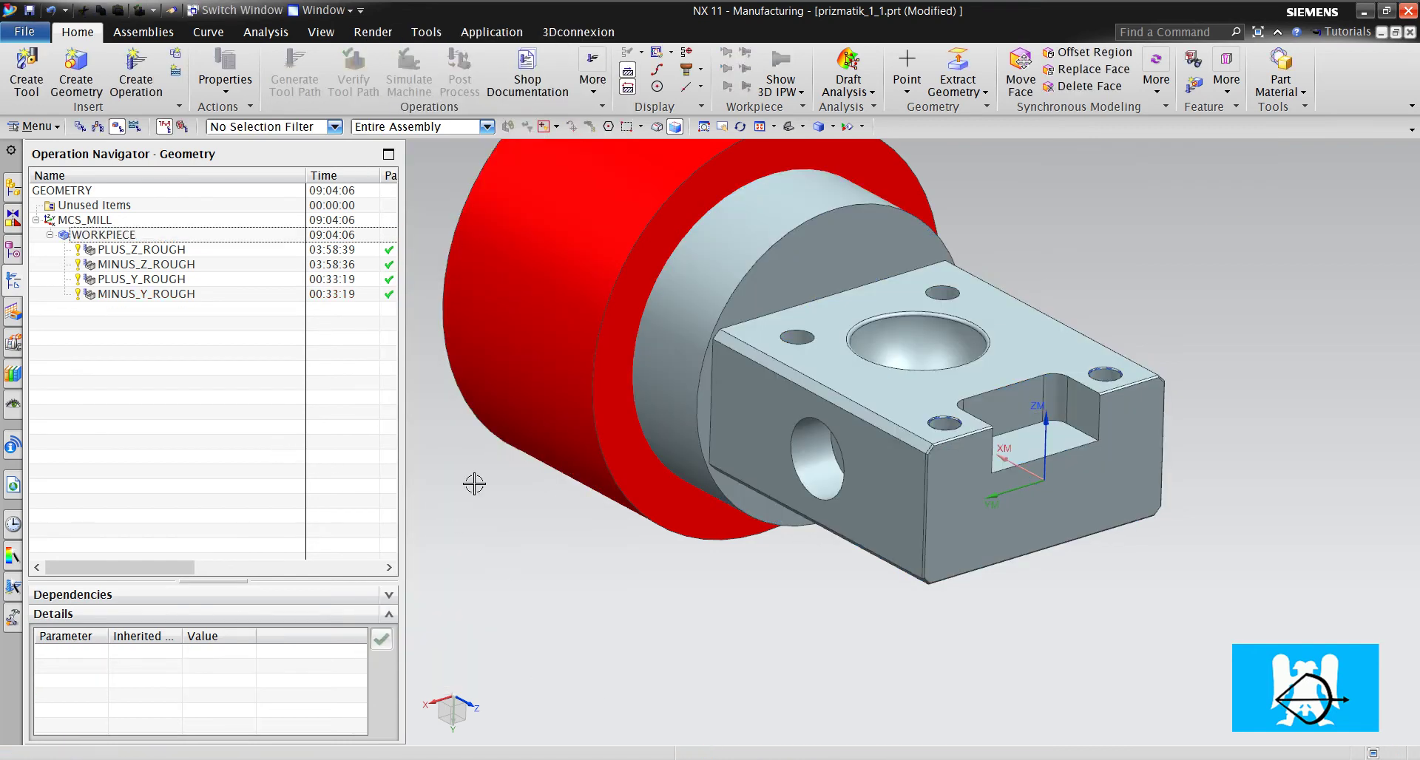
{"action": "scroll", "coordinate": [473, 482], "scroll_direction": "down", "scroll_amount": 2}
{"action": "scroll", "coordinate": [991, 370], "scroll_direction": "up", "scroll_amount": 1}
{"action": "middle_click_drag", "start_coordinate": [998, 364], "coordinate": [1250, 512]}
{"action": "scroll", "coordinate": [1249, 513], "scroll_direction": "up", "scroll_amount": 2}
{"action": "scroll", "coordinate": [1087, 442], "scroll_direction": "up", "scroll_amount": 2}
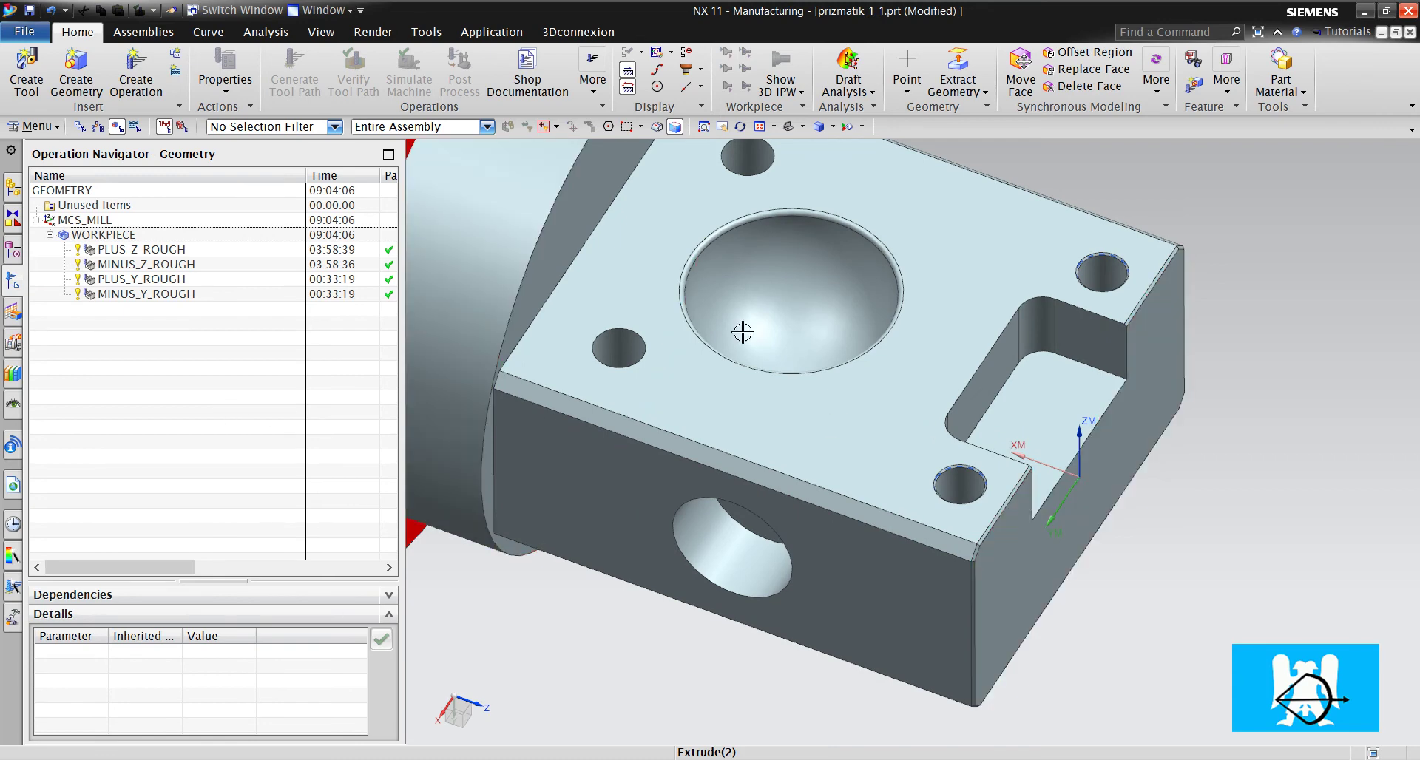
{"action": "middle_click_drag", "start_coordinate": [1094, 278], "coordinate": [668, 322]}
{"action": "scroll", "coordinate": [668, 322], "scroll_direction": "up", "scroll_amount": 3}
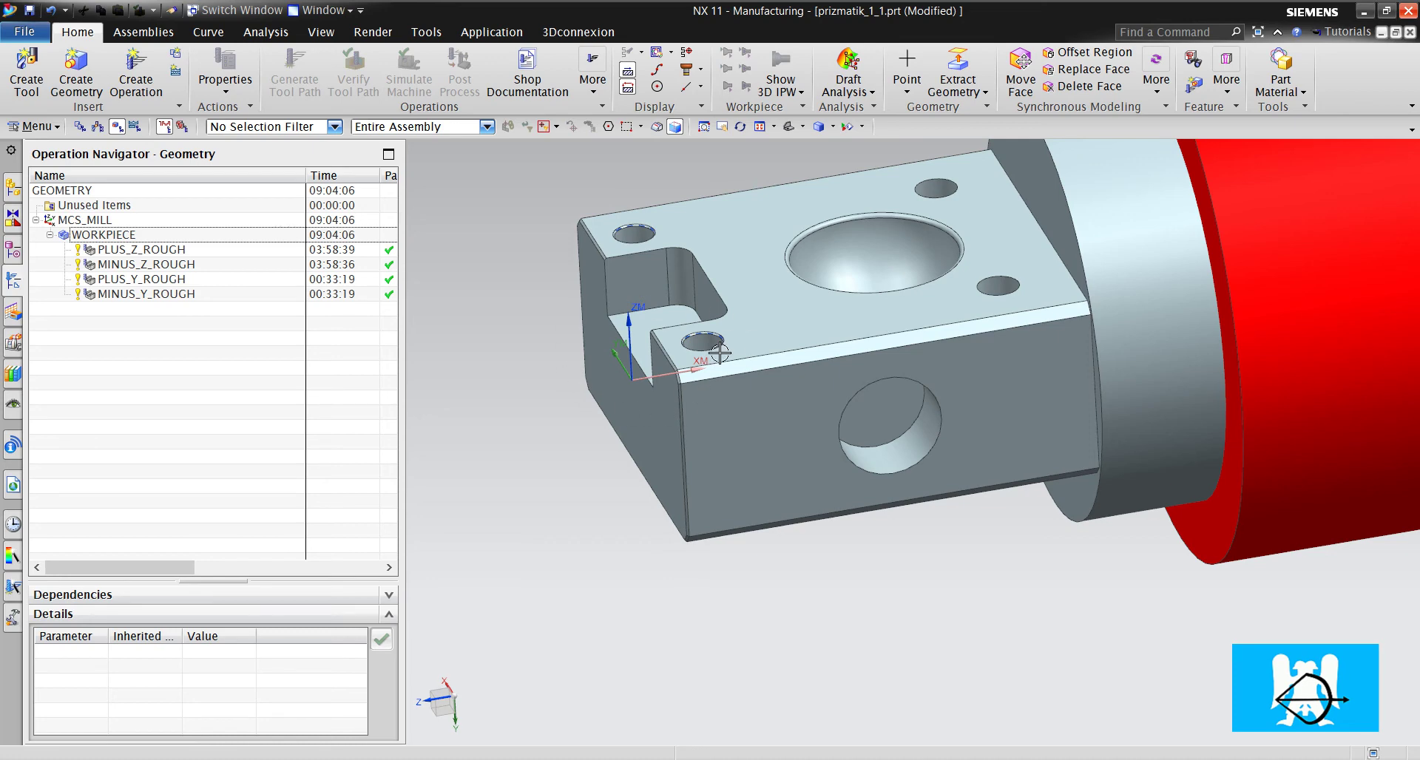
{"action": "double_click", "coordinate": [78, 221]}
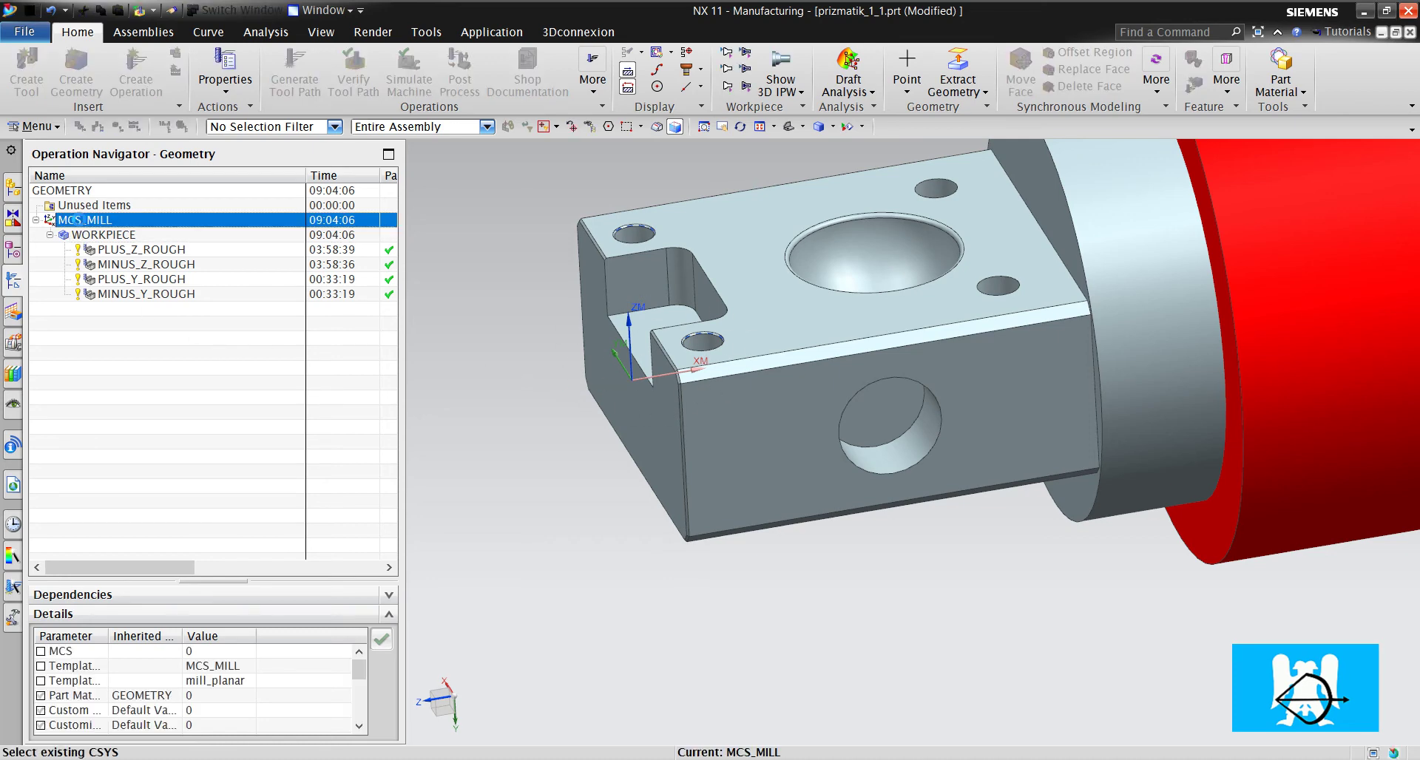
{"action": "middle_click_drag", "start_coordinate": [689, 364], "coordinate": [821, 363], "text": "shift"}
{"action": "scroll", "coordinate": [821, 363], "scroll_direction": "down", "scroll_amount": 1}
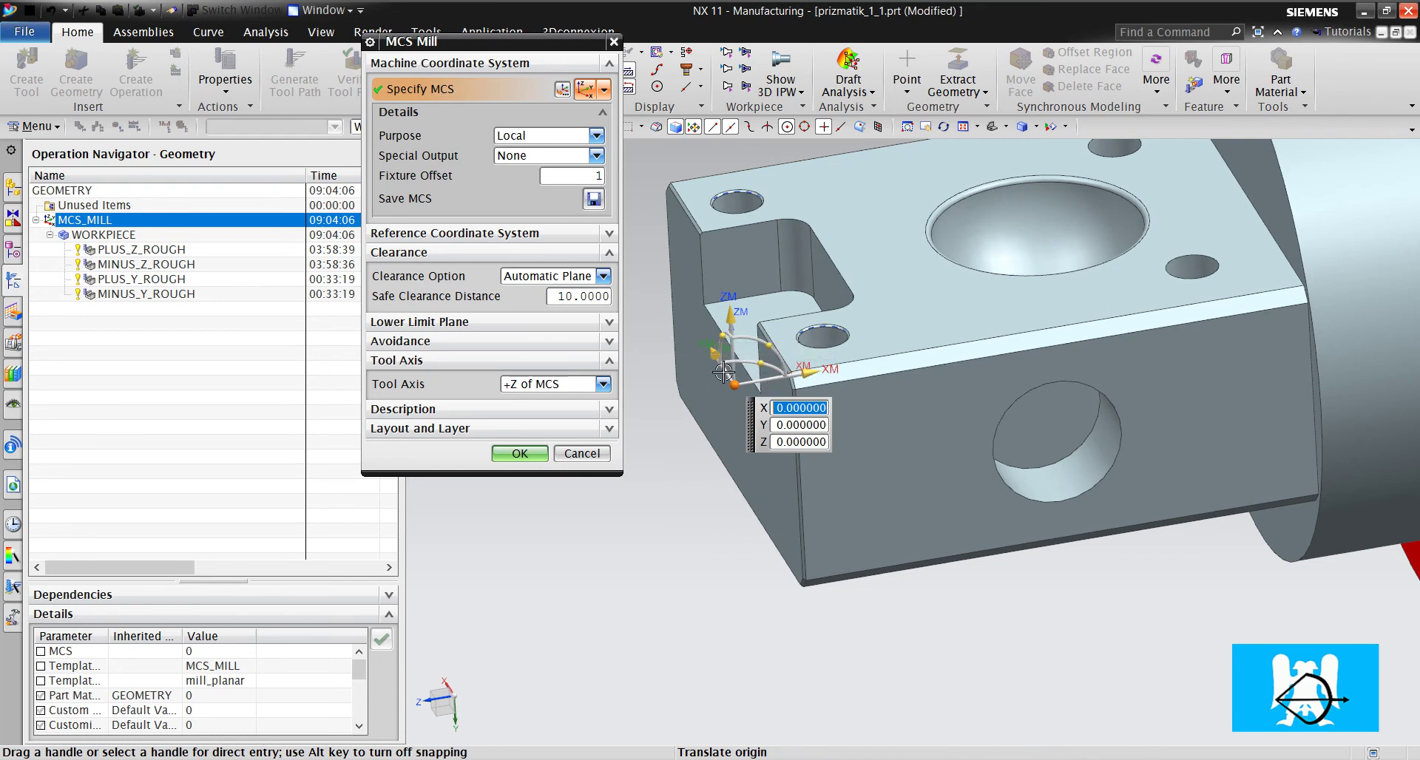
{"action": "scroll", "coordinate": [906, 370], "scroll_direction": "up", "scroll_amount": 1}
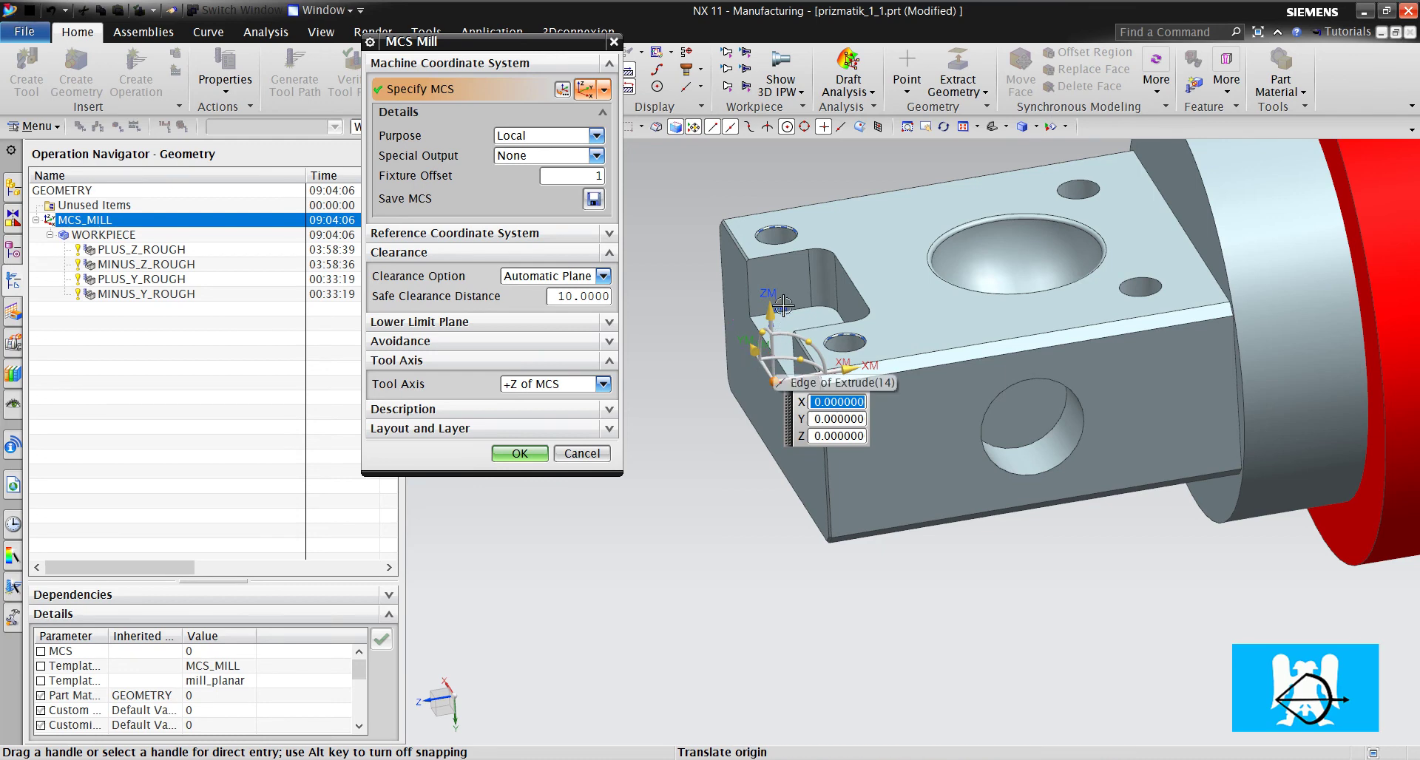
{"action": "scroll", "coordinate": [776, 353], "scroll_direction": "up", "scroll_amount": 3}
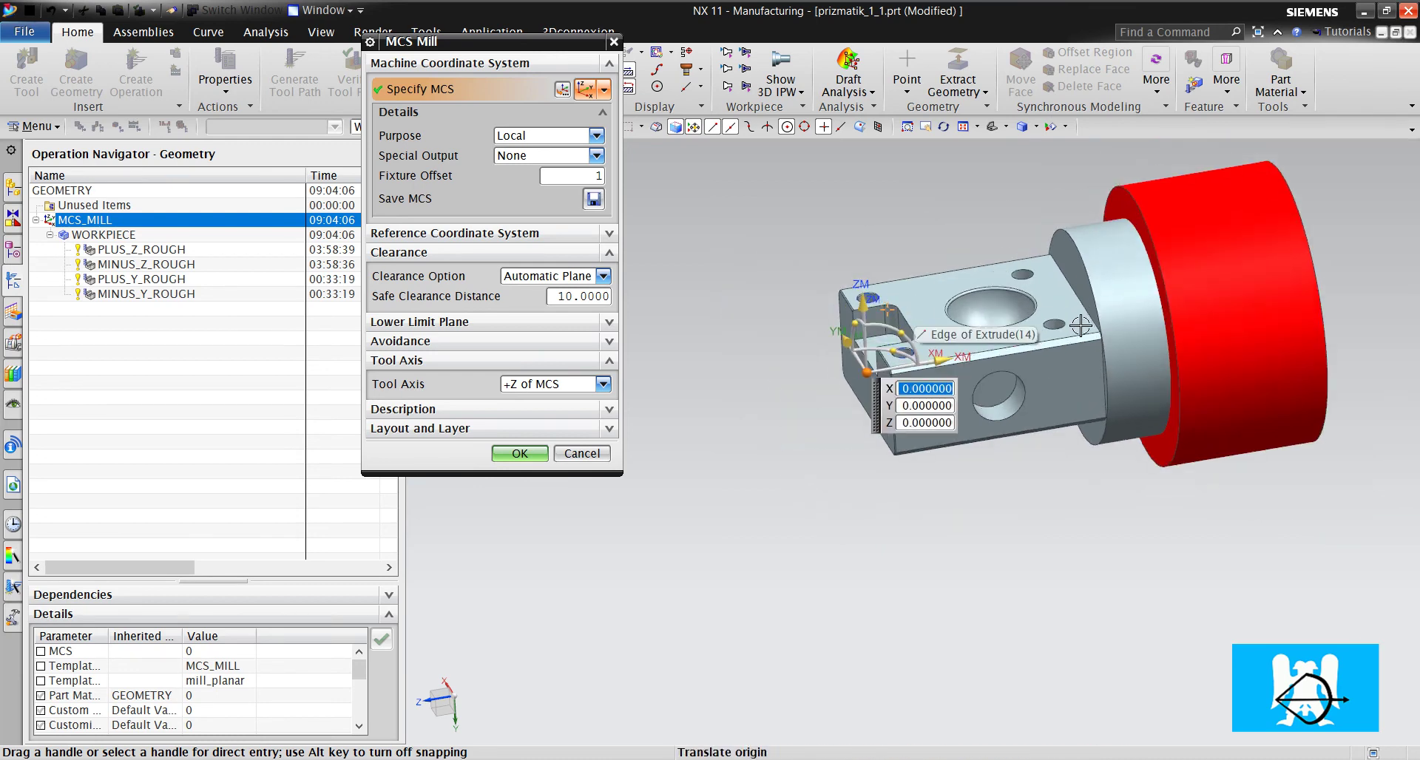
{"action": "middle_click_drag", "start_coordinate": [1083, 322], "coordinate": [1043, 314]}
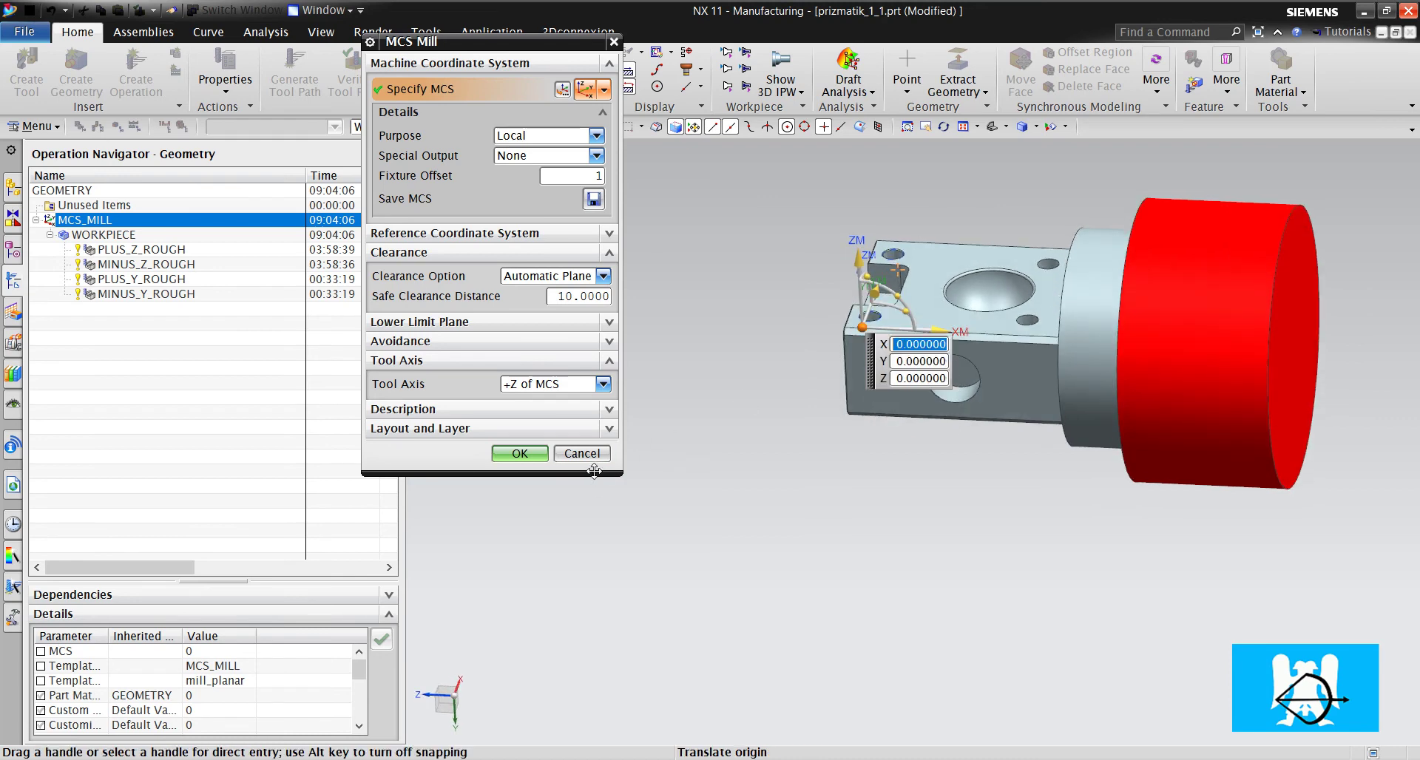
{"action": "left_click", "coordinate": [592, 455]}
Step: Rotate the MCS_MILL coordinate system about its ZM axis so that XM points away from the red chuck
{"action": "middle_click_drag", "start_coordinate": [1284, 303], "coordinate": [1133, 299]}
{"action": "middle_click_drag", "start_coordinate": [919, 333], "coordinate": [1139, 348]}
{"action": "double_click", "coordinate": [114, 221]}
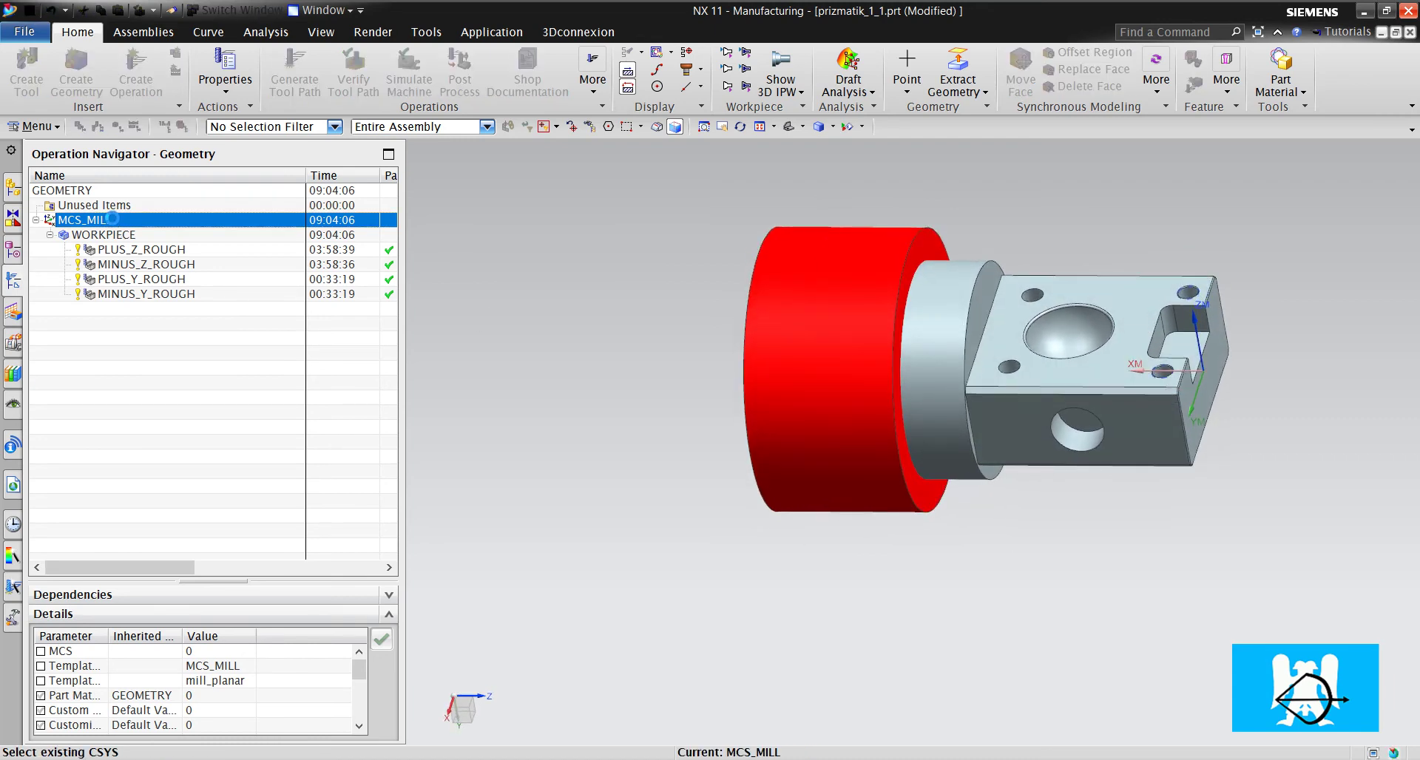
{"action": "left_click_drag", "start_coordinate": [1157, 392], "coordinate": [1235, 366]}
{"action": "left_click", "coordinate": [1203, 370]}
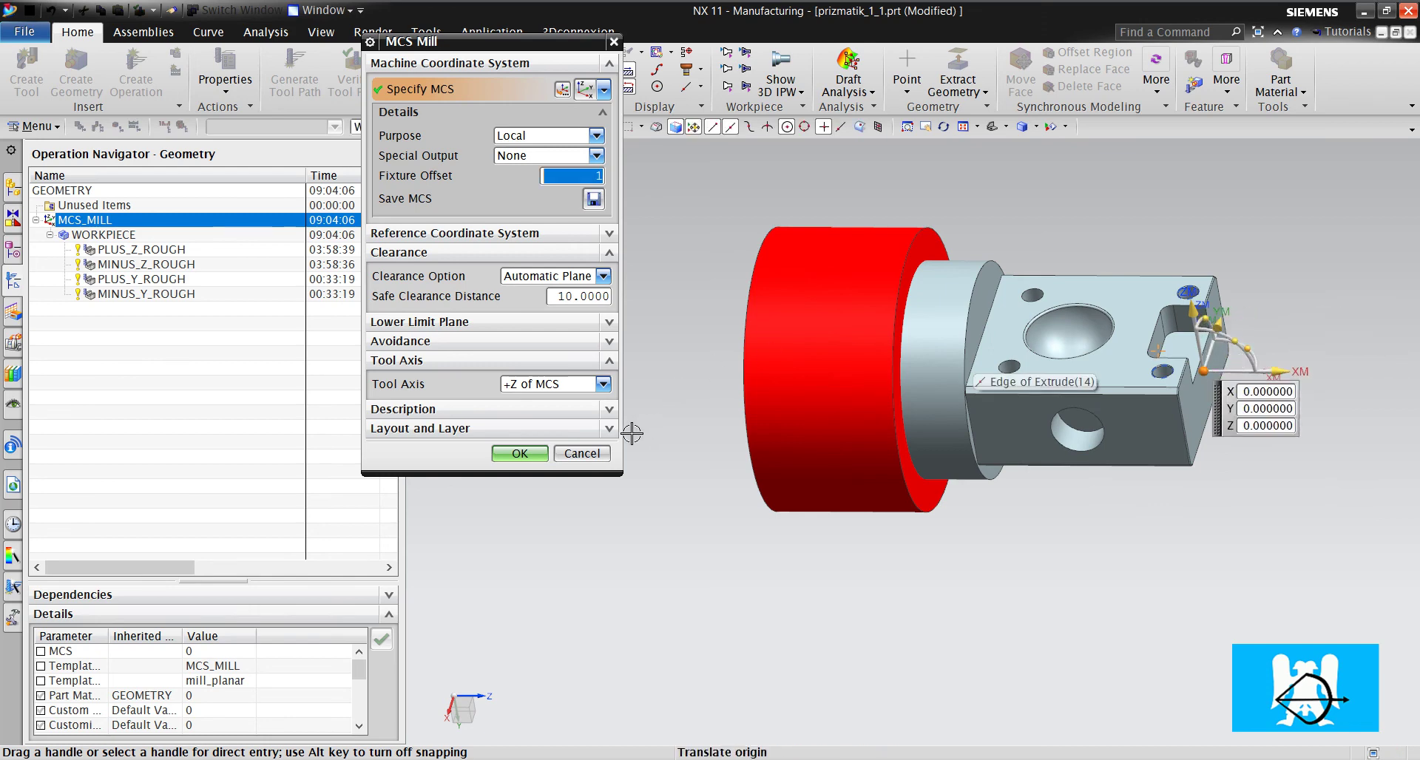
{"action": "left_click", "coordinate": [520, 453]}
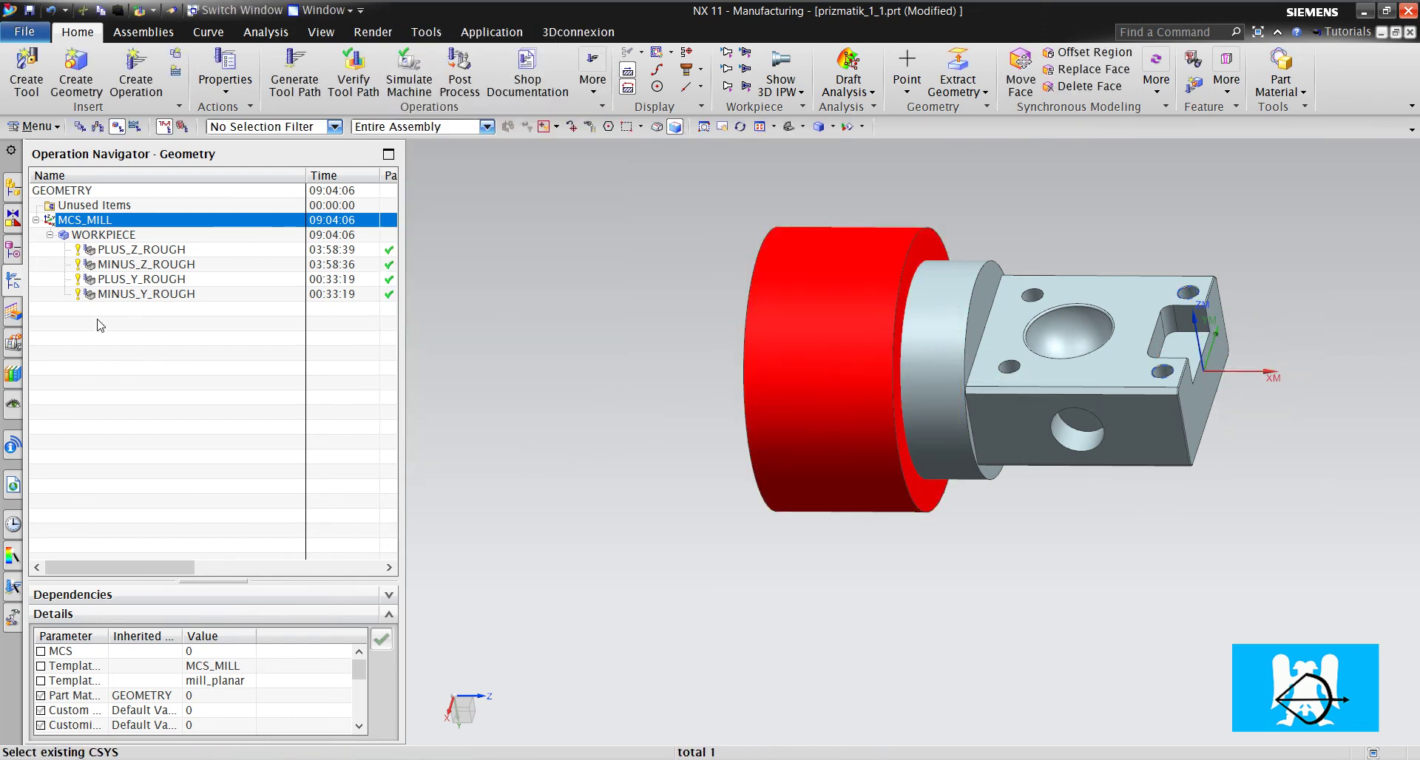
{"action": "left_click", "coordinate": [128, 362]}
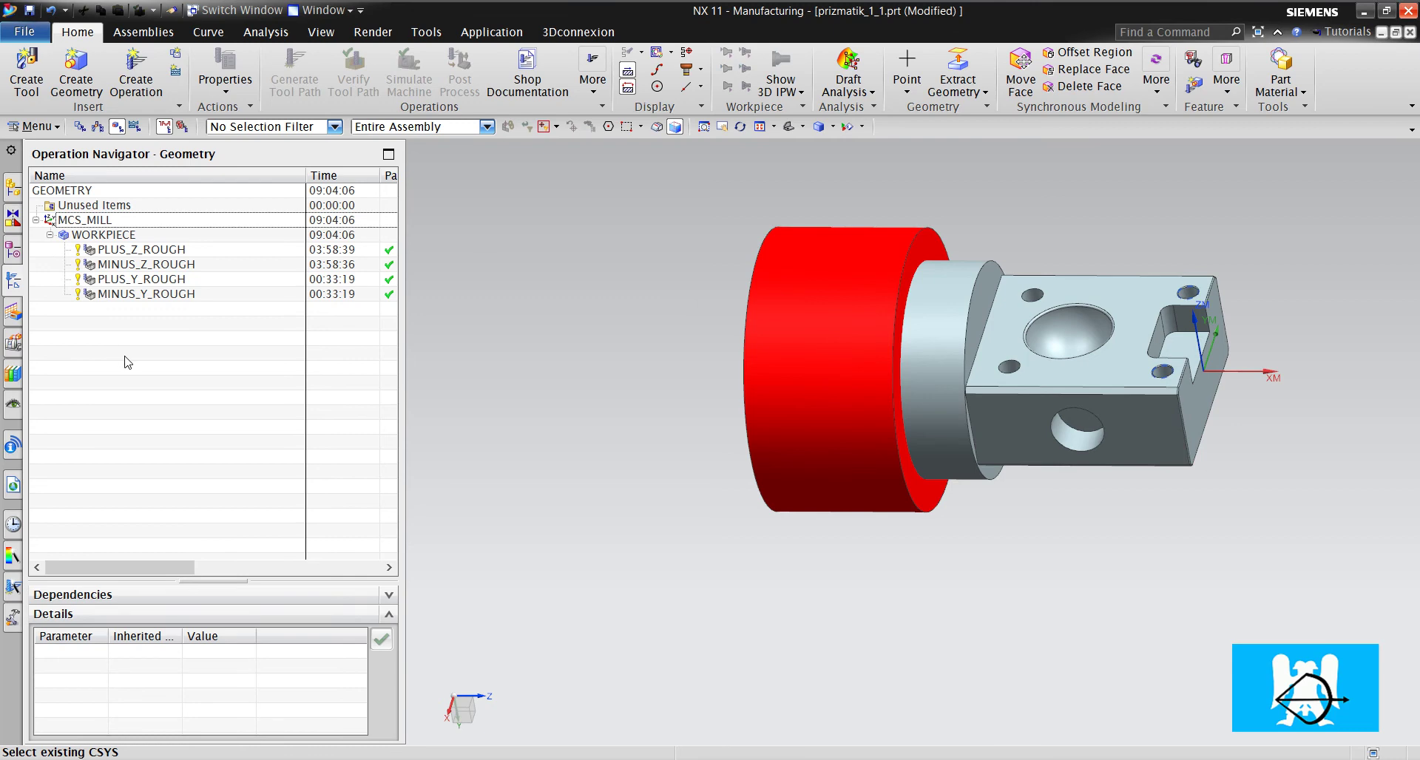
Step: Rotate the WCS 180° about its ZC axis so that XC points in the same direction as XM
{"action": "double_click", "coordinate": [1202, 389]}
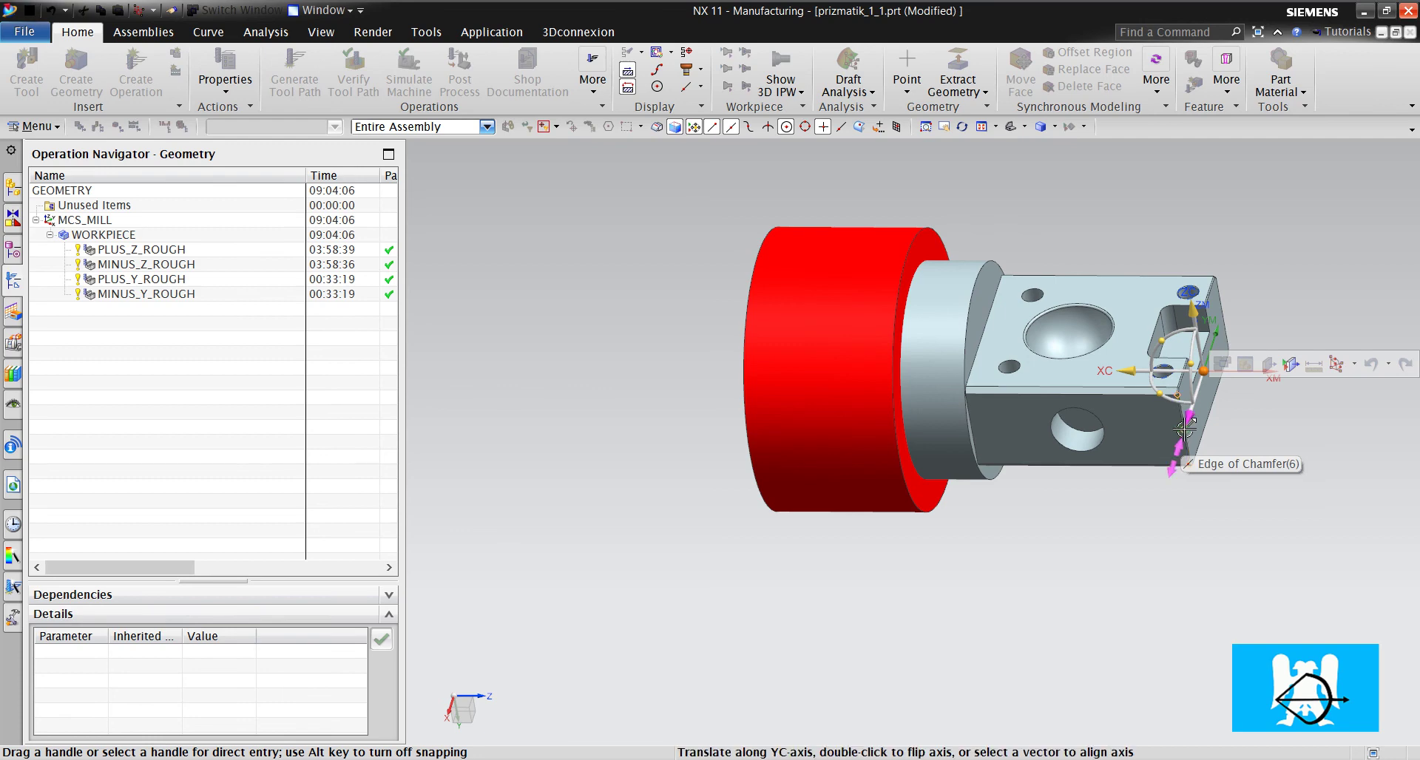
{"action": "left_click_drag", "start_coordinate": [1164, 397], "coordinate": [1212, 366]}
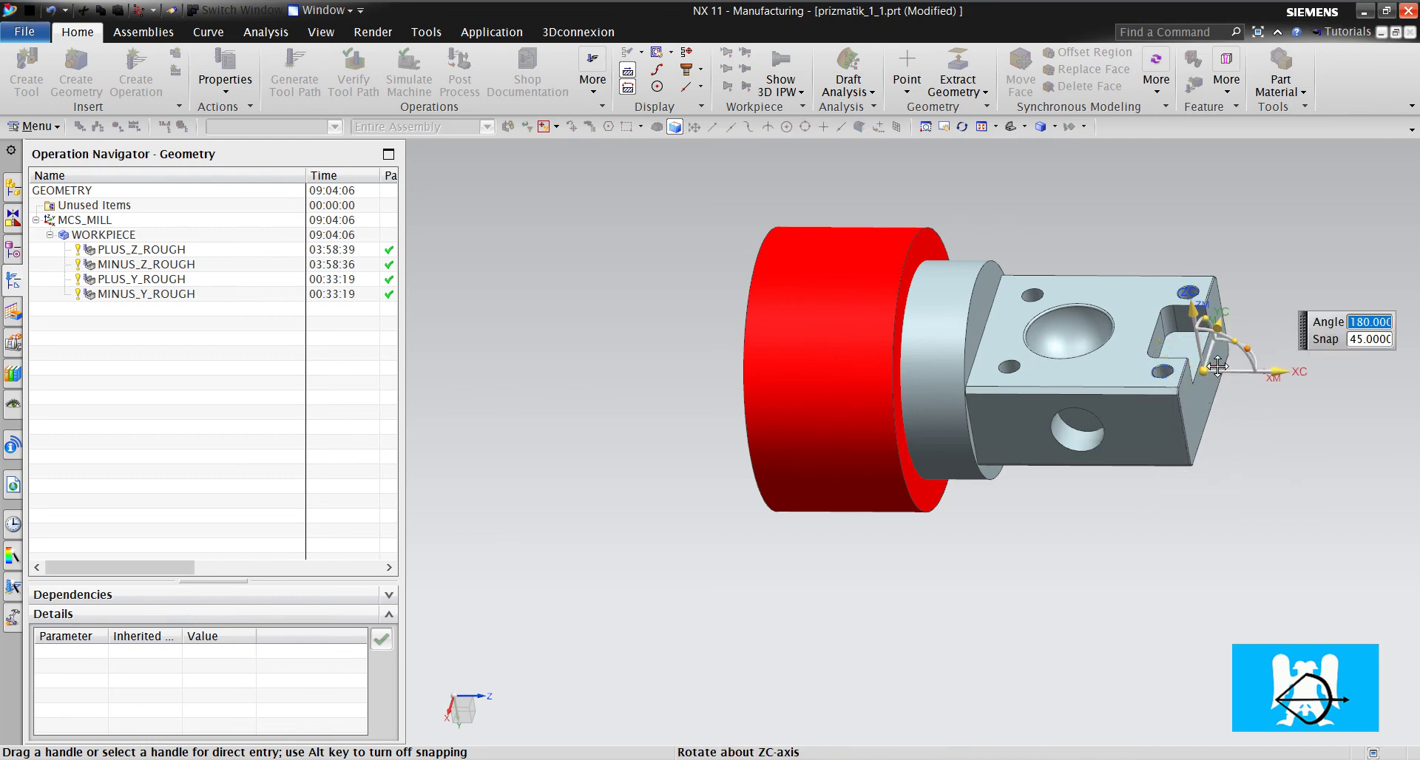
{"action": "middle_click", "coordinate": [1216, 375]}
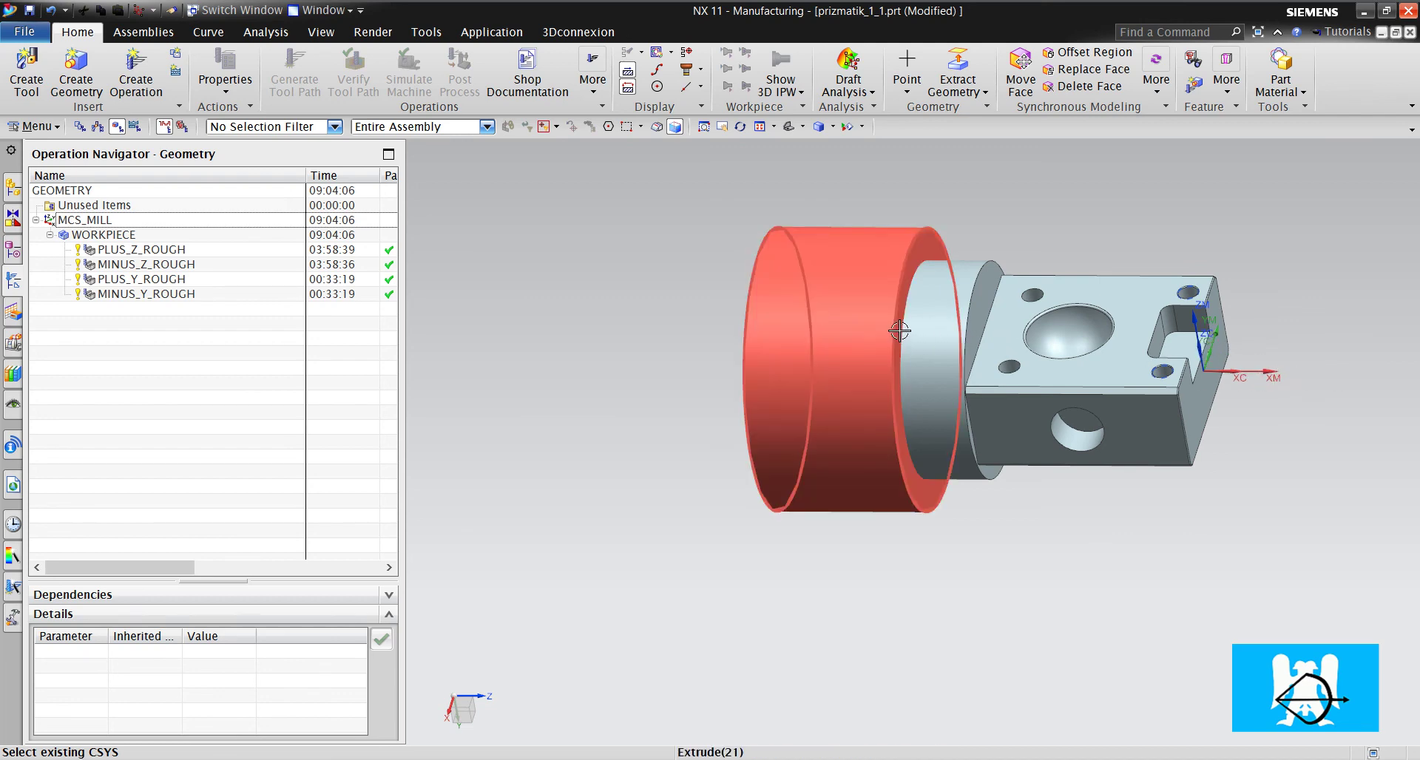
{"action": "scroll", "coordinate": [1044, 349], "scroll_direction": "down", "scroll_amount": 2}
{"action": "scroll", "coordinate": [969, 357], "scroll_direction": "up", "scroll_amount": 5}
{"action": "middle_click_drag", "start_coordinate": [969, 357], "coordinate": [875, 364]}
{"action": "scroll", "coordinate": [875, 364], "scroll_direction": "down", "scroll_amount": 1}
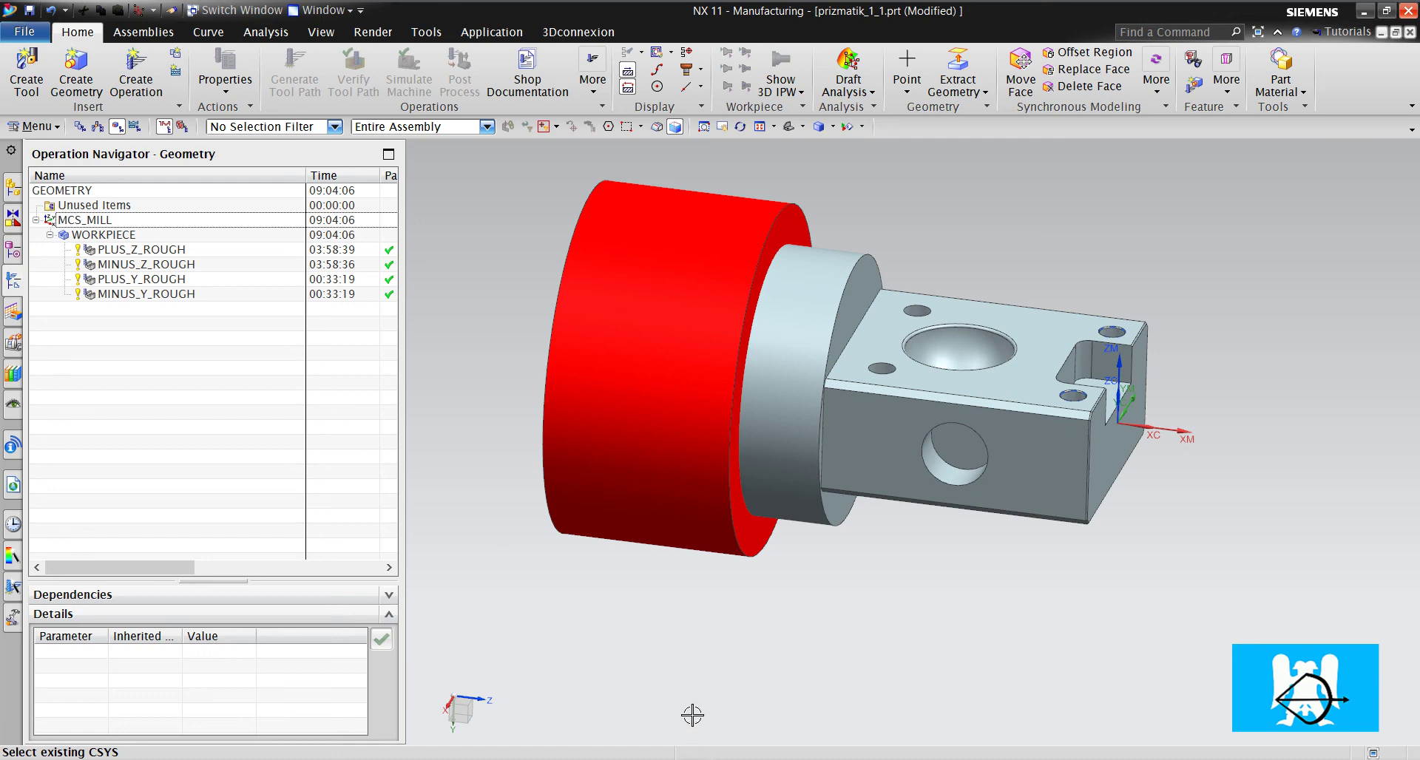
{"action": "scroll", "coordinate": [1120, 403], "scroll_direction": "down", "scroll_amount": 1}
{"action": "scroll", "coordinate": [1131, 304], "scroll_direction": "up", "scroll_amount": 1}
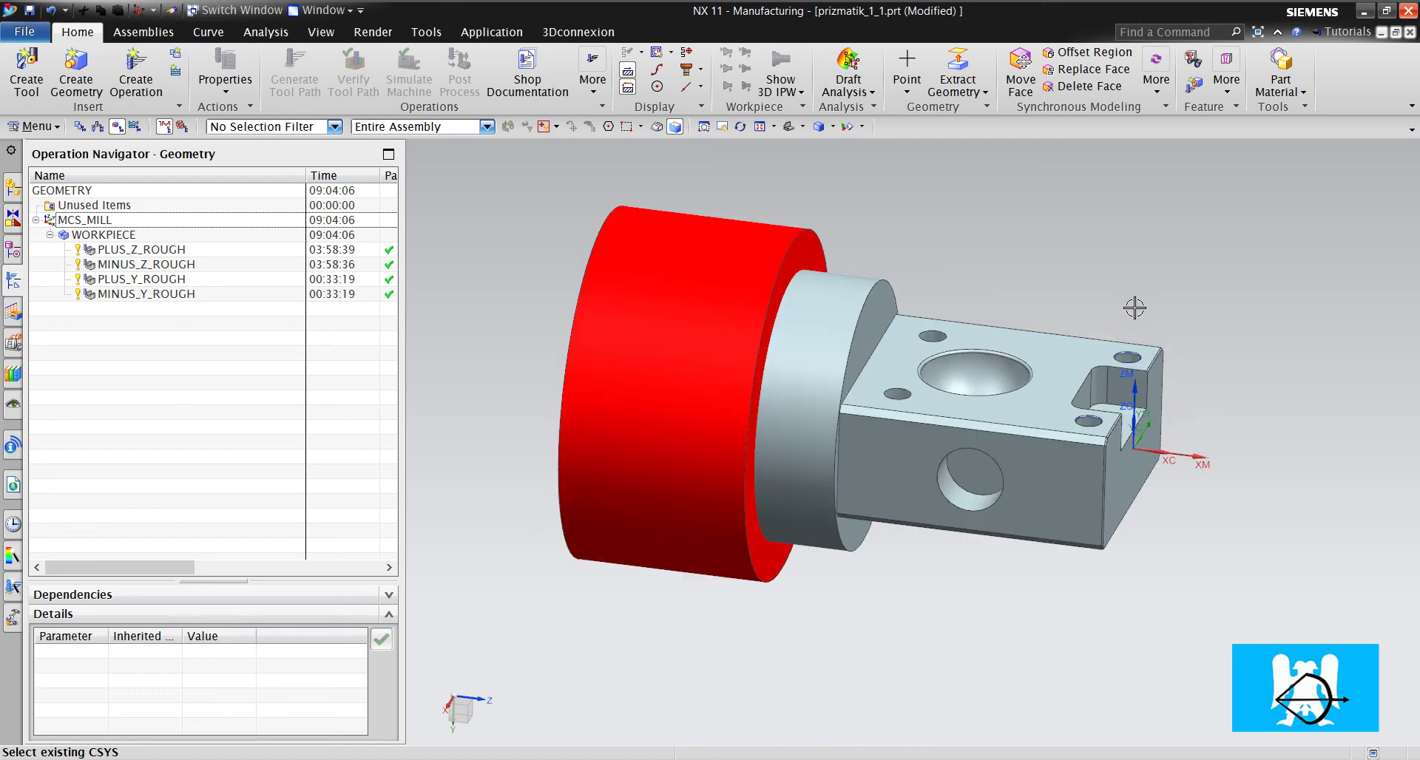
{"action": "scroll", "coordinate": [1158, 335], "scroll_direction": "up", "scroll_amount": 2}
{"action": "scroll", "coordinate": [1158, 335], "scroll_direction": "down", "scroll_amount": 2}
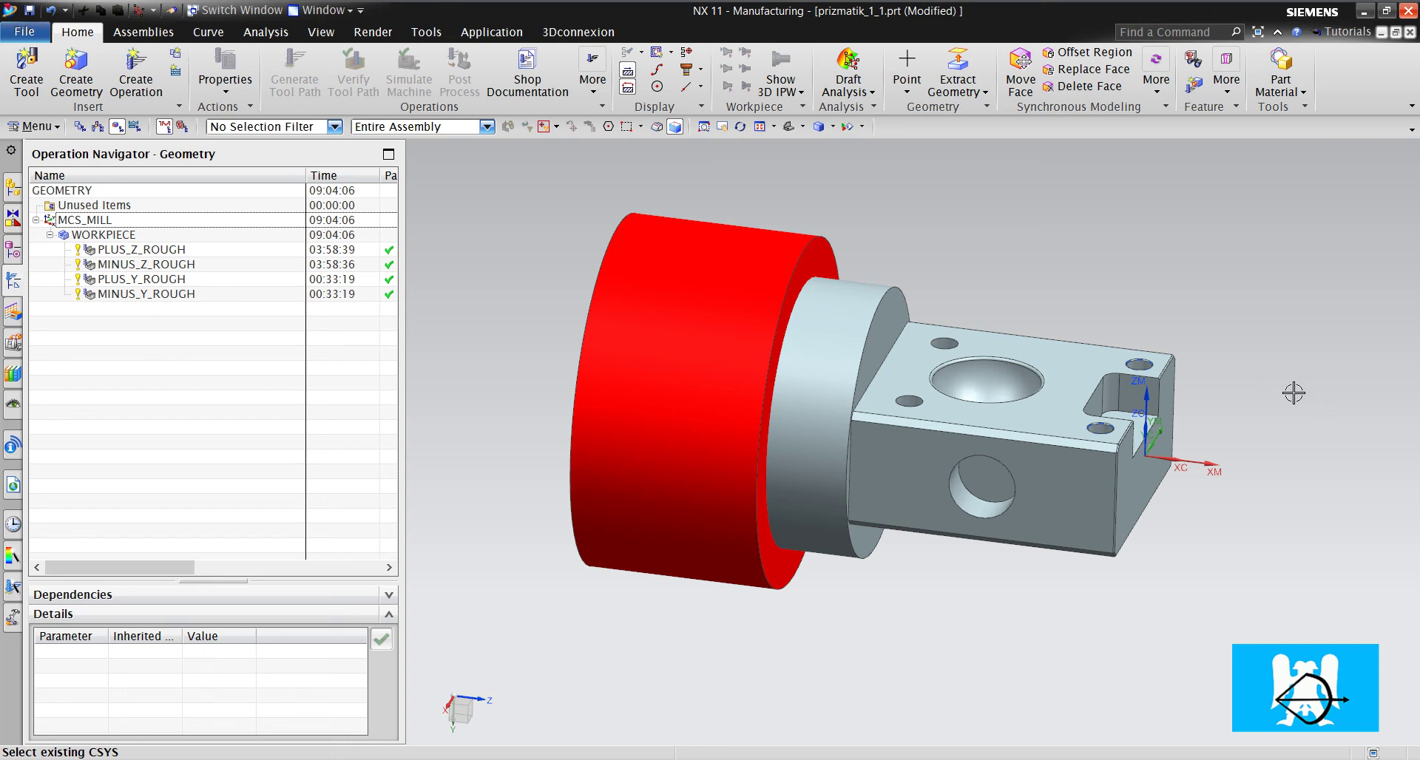
{"action": "scroll", "coordinate": [1176, 387], "scroll_direction": "up", "scroll_amount": 3}
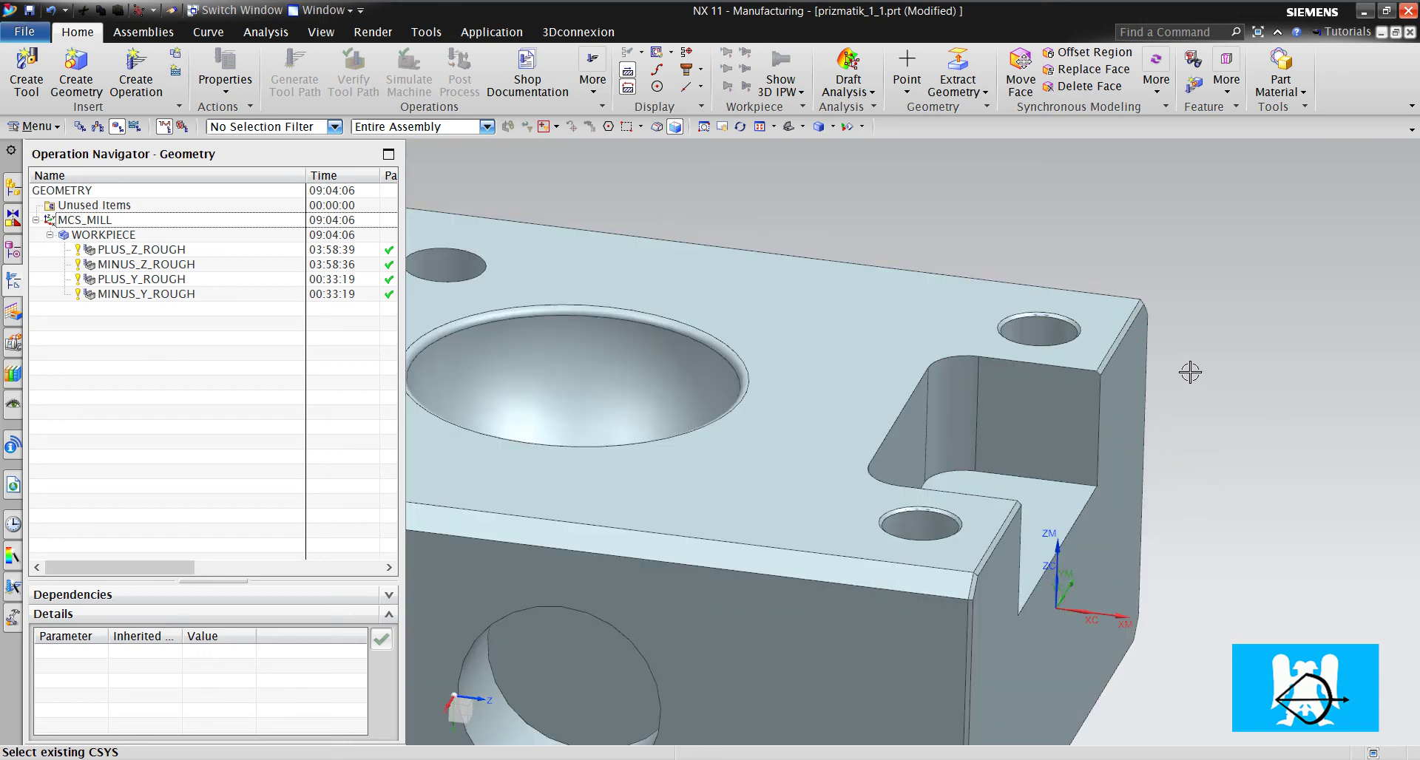
{"action": "scroll", "coordinate": [1184, 372], "scroll_direction": "down", "scroll_amount": 3}
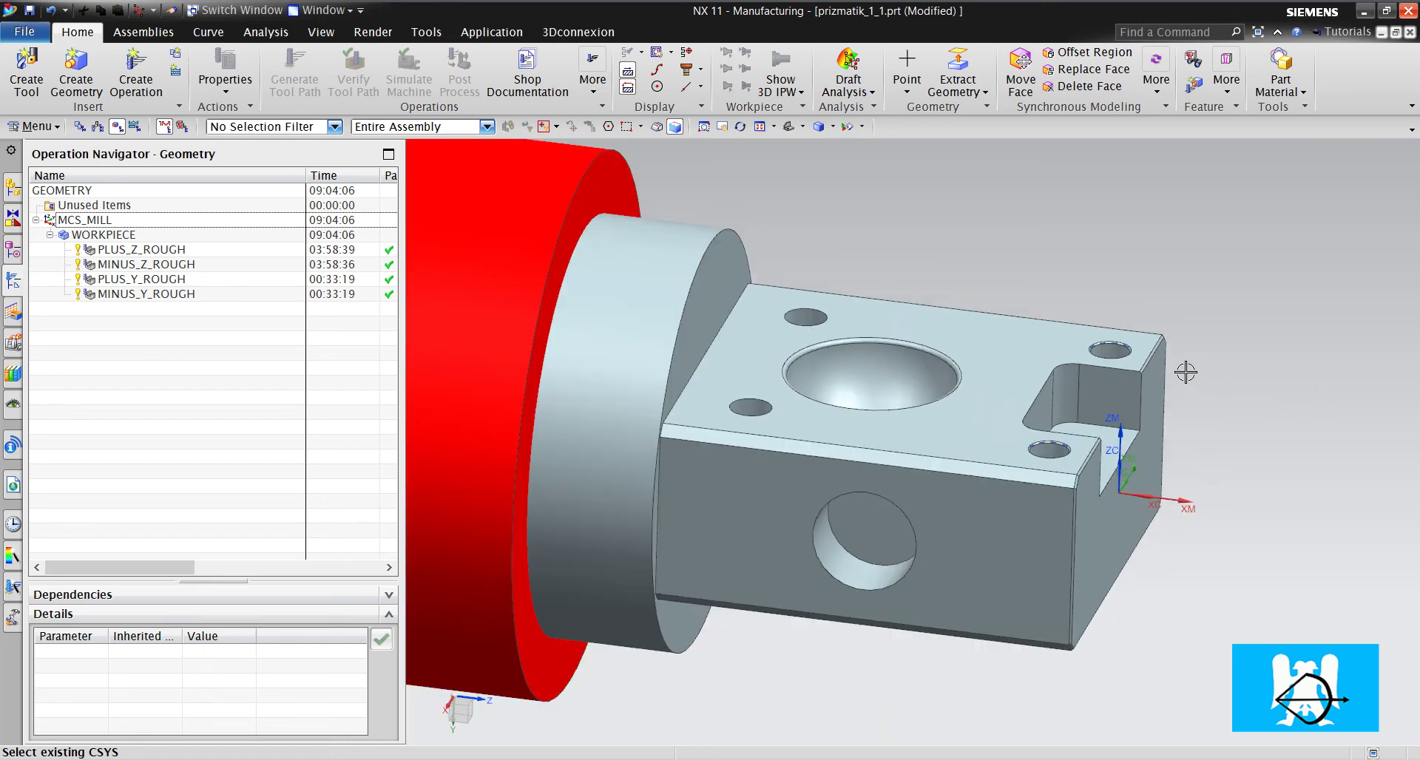